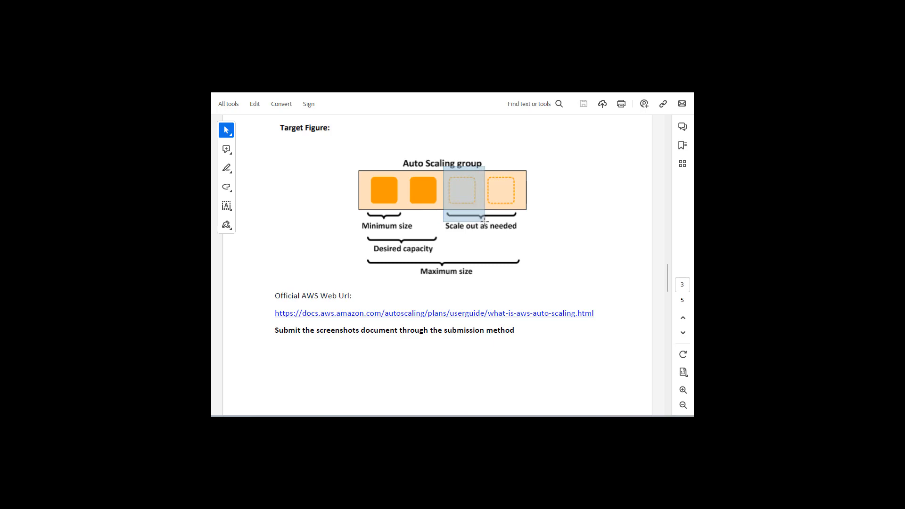
# - Examine the scale-out portion of the Auto Scaling group diagram in the lab document
pyautogui.moveTo(485, 221); pyautogui.dragTo(486, 222)
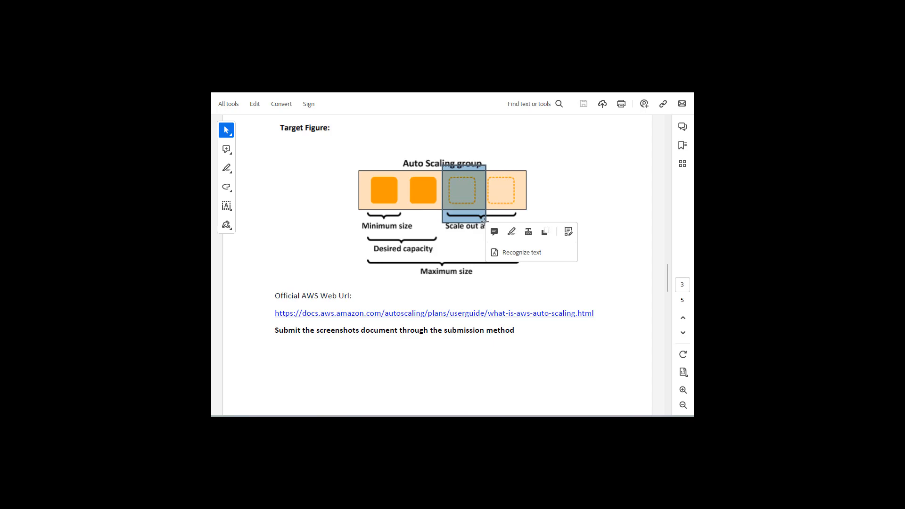
pyautogui.click(577, 185)
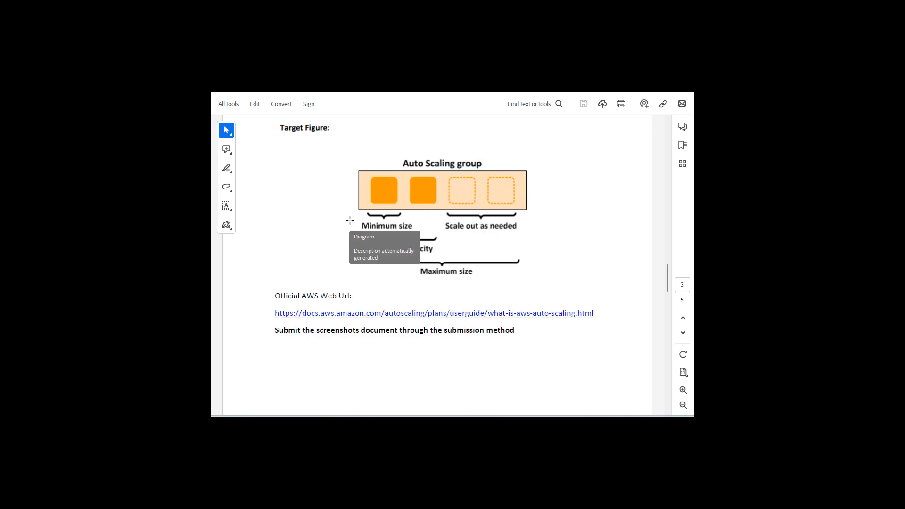
pyautogui.moveTo(442, 159); pyautogui.dragTo(480, 225)
pyautogui.moveTo(485, 158); pyautogui.dragTo(532, 234)
pyautogui.click(570, 186)
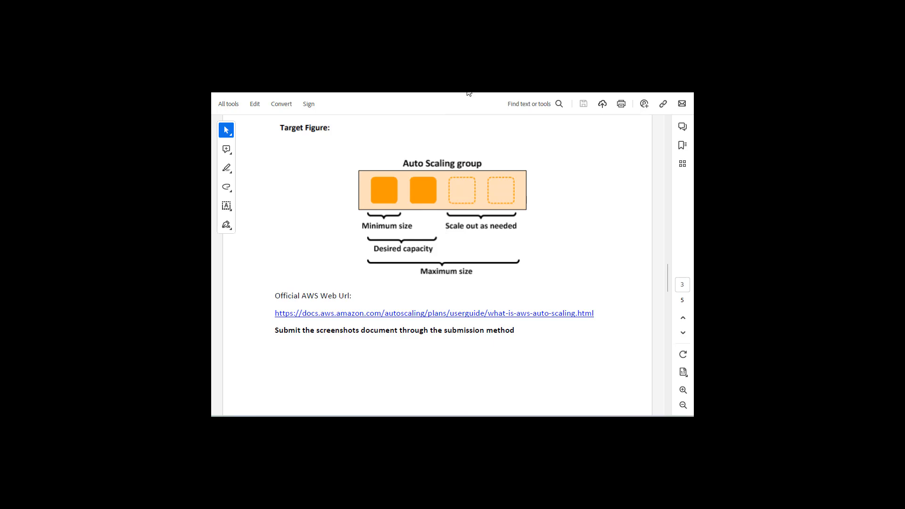
# - Switch to the AWS console and start launching a new instance in the EC2 service
pyautogui.hotkey('alt', 'Tab')
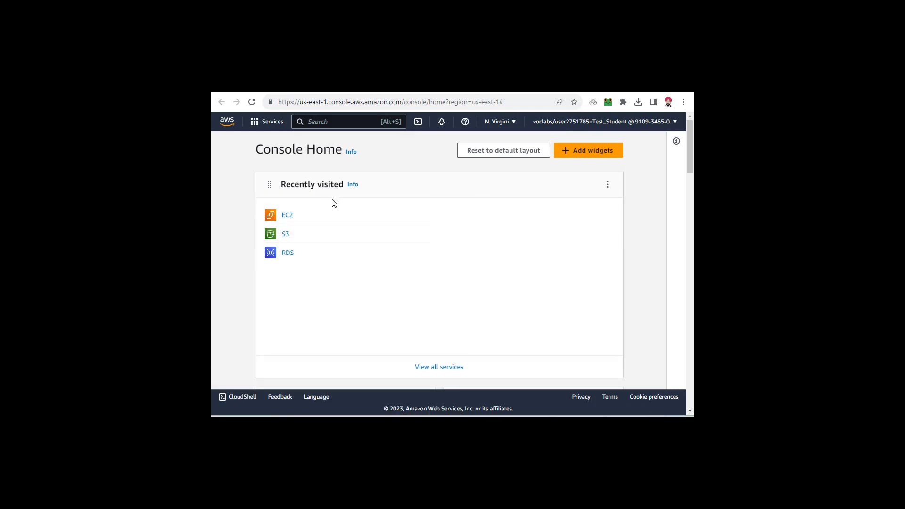
pyautogui.click(266, 122)
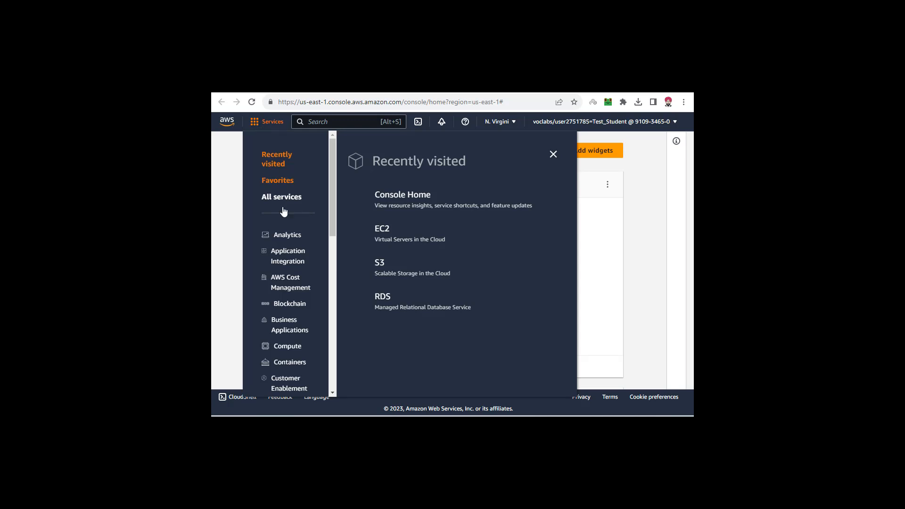
pyautogui.click(288, 346)
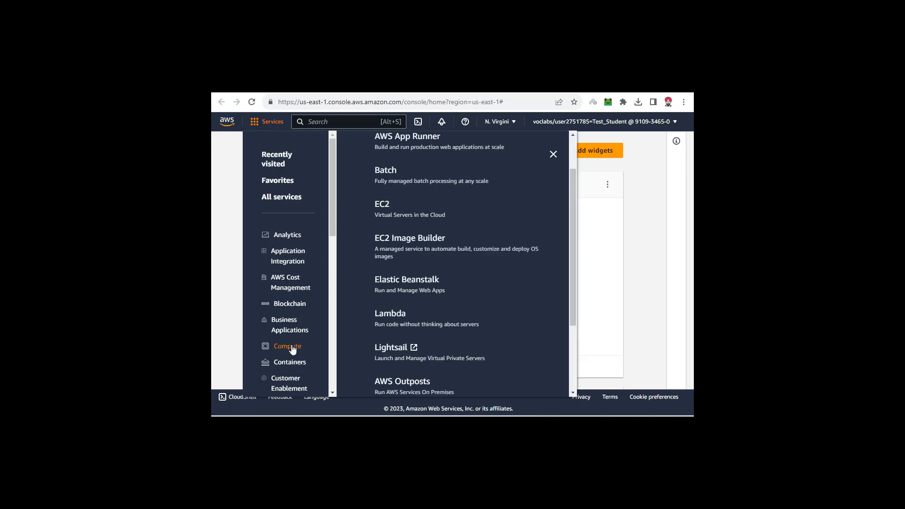
pyautogui.click(390, 209)
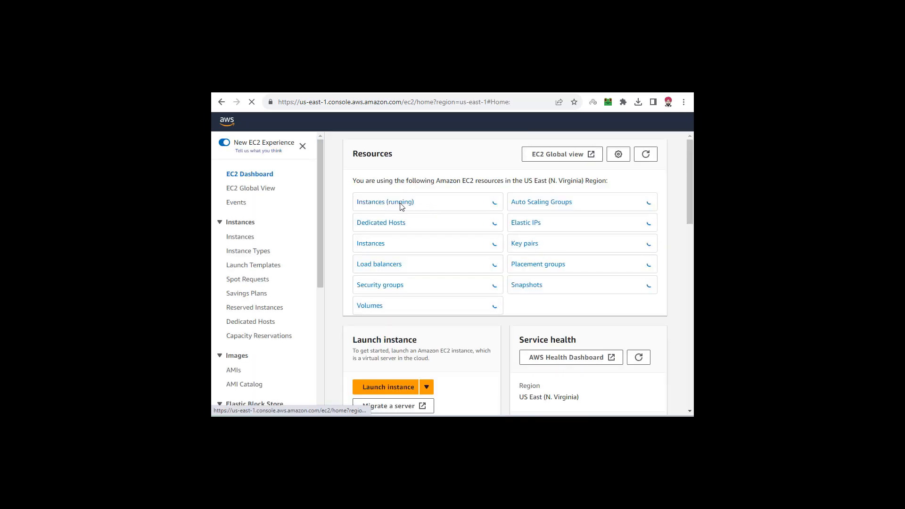
pyautogui.click(387, 387)
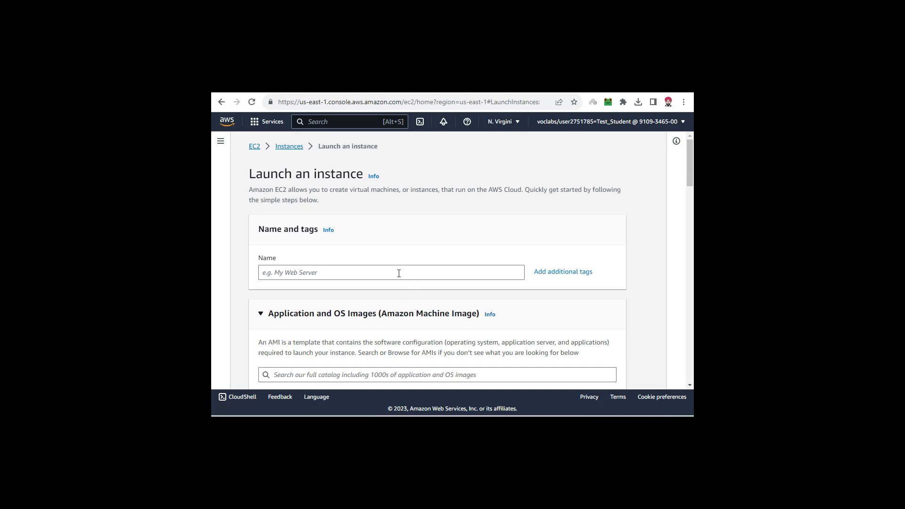
# - Name the instance Server1 and choose the Windows image, Microsoft Windows Server 2022 Base
pyautogui.click(399, 273)
pyautogui.write('Server1')
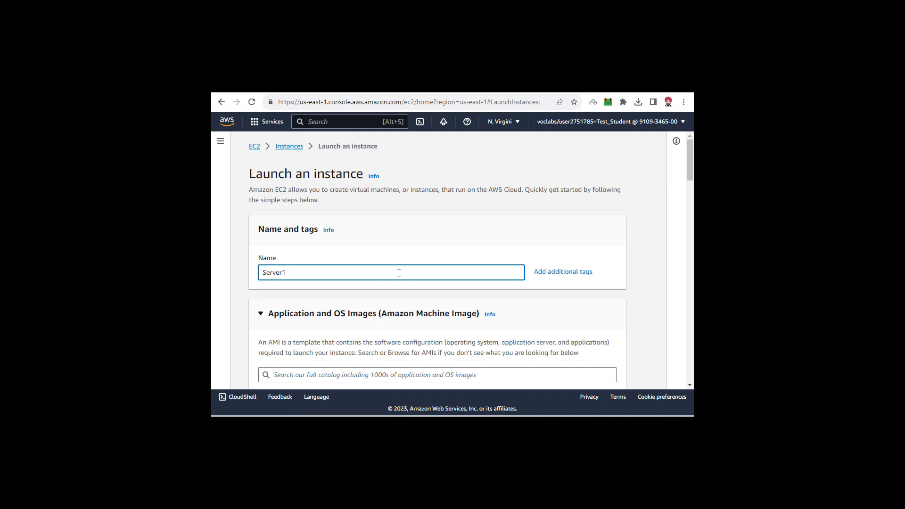
pyautogui.click(420, 253)
pyautogui.scroll(-3, 420, 259)
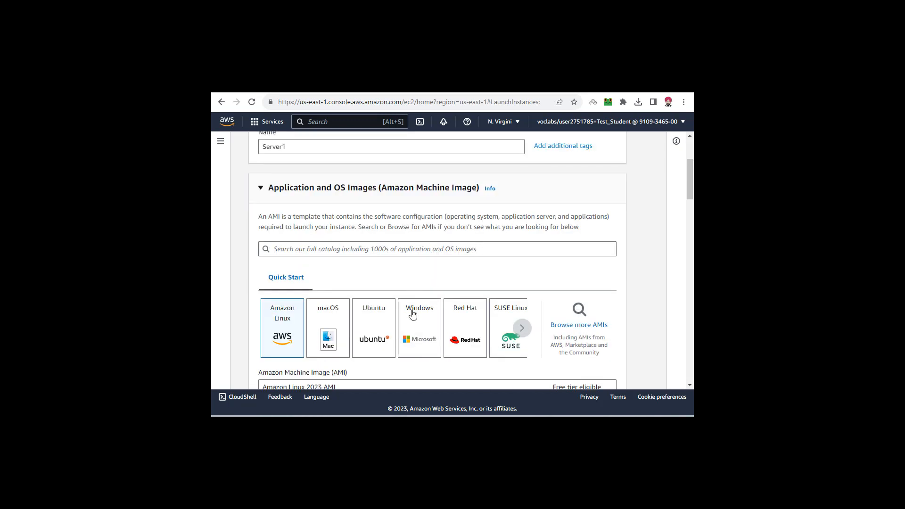
pyautogui.click(412, 314)
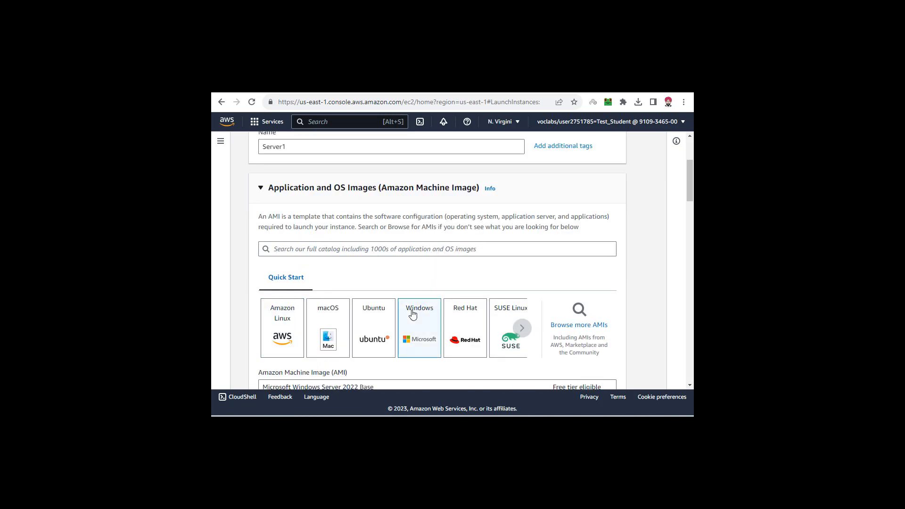
pyautogui.scroll(-3, 413, 314)
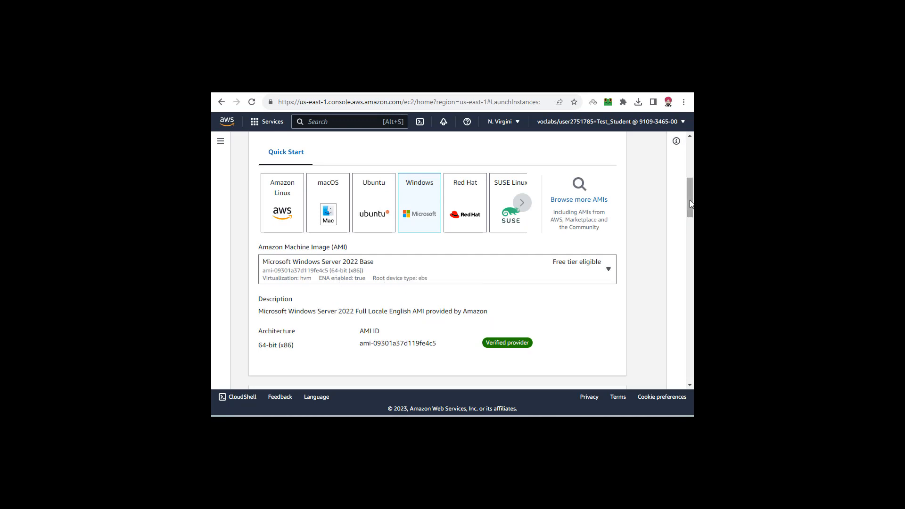
# - Create a new RSA key pair named Server-1 in .pem format for the instance's login
pyautogui.moveTo(689, 200); pyautogui.dragTo(691, 257)
pyautogui.click(578, 263)
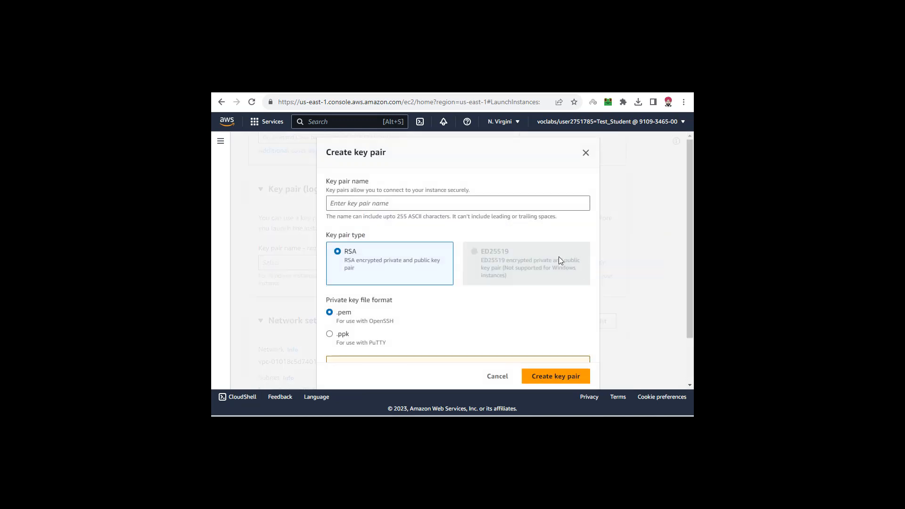
pyautogui.click(431, 207)
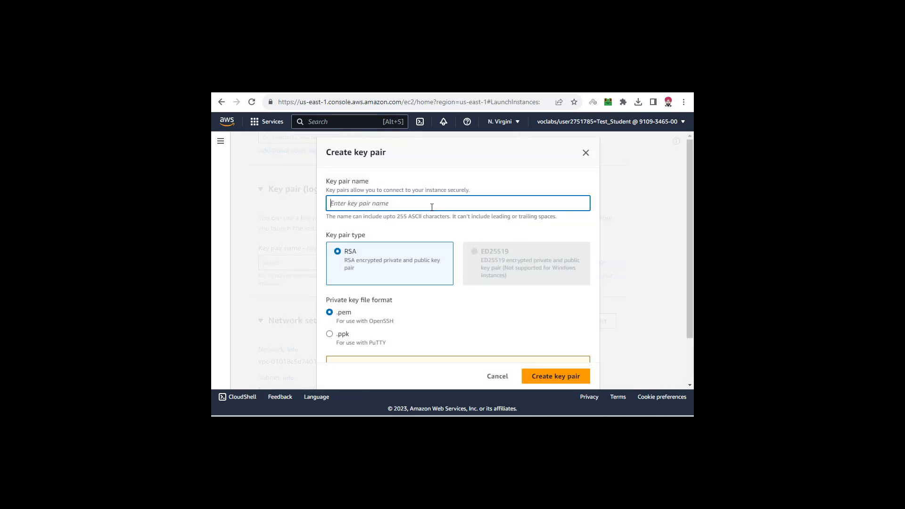
pyautogui.write('Server1')
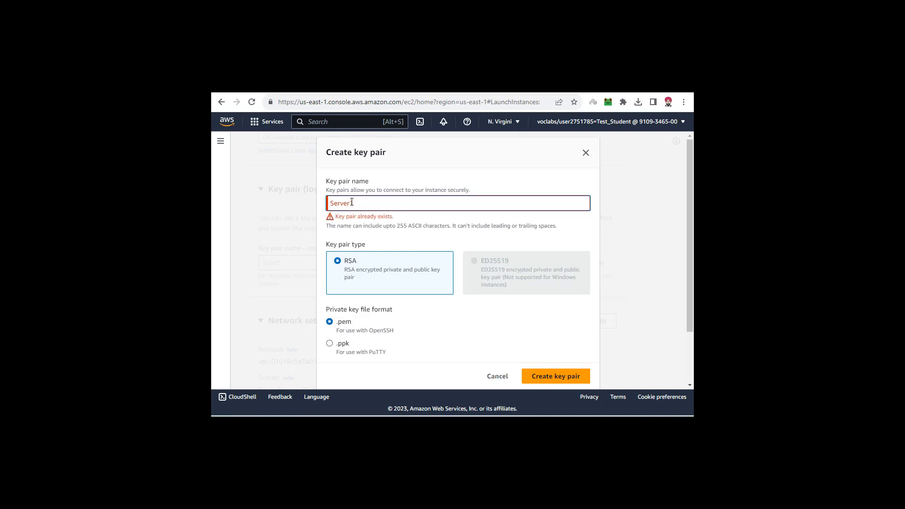
pyautogui.press('Left')
pyautogui.write('-')
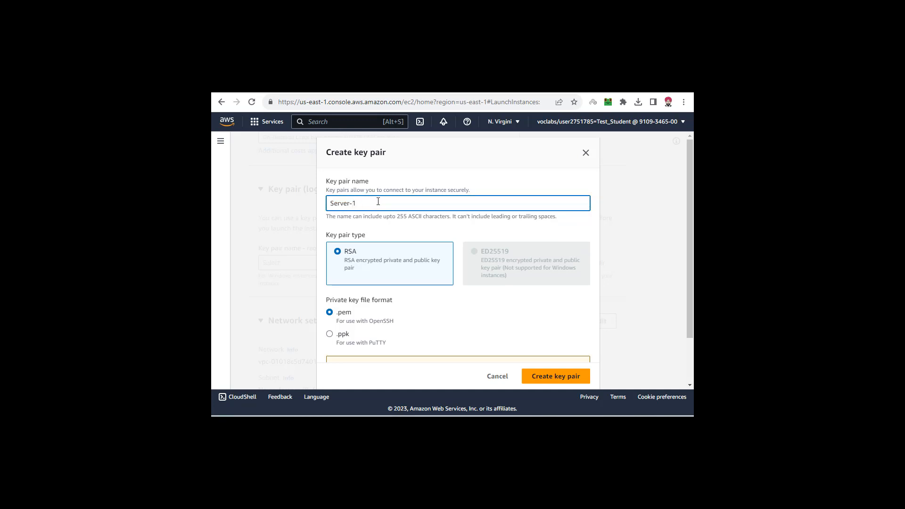
pyautogui.moveTo(368, 203); pyautogui.dragTo(322, 201)
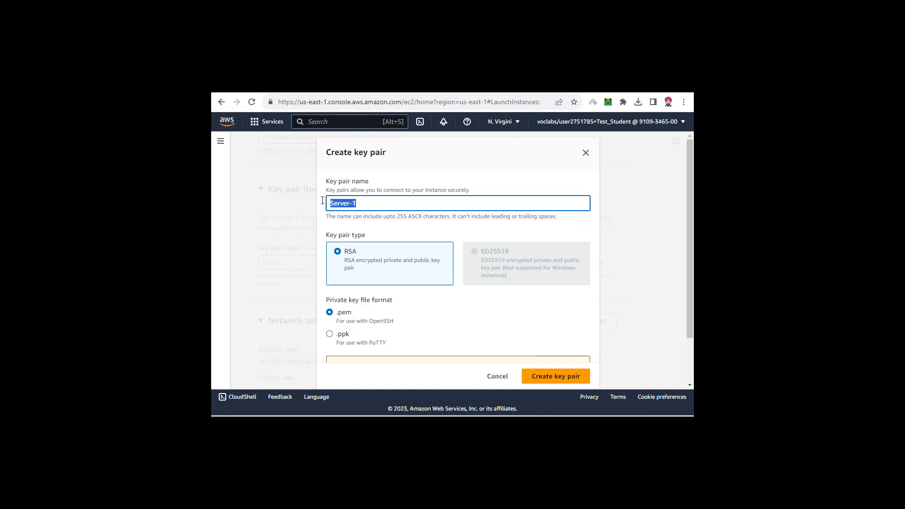
pyautogui.click(387, 205)
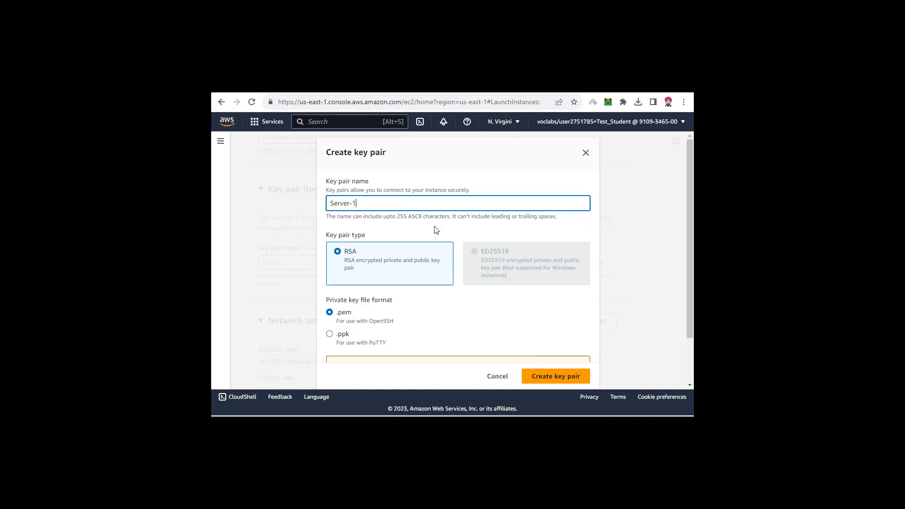
pyautogui.click(556, 377)
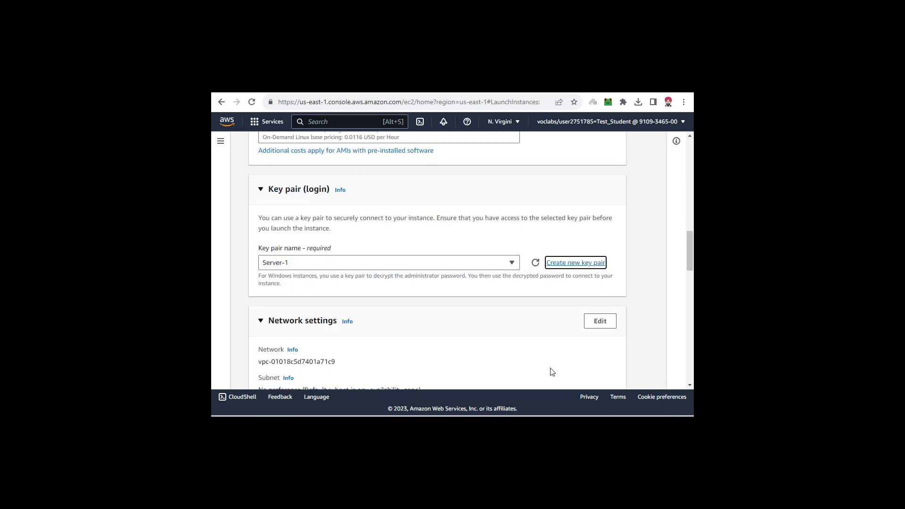
# - Launch the single instance with the default network and storage settings, and open the list of all instances
pyautogui.scroll(-3, 537, 352)
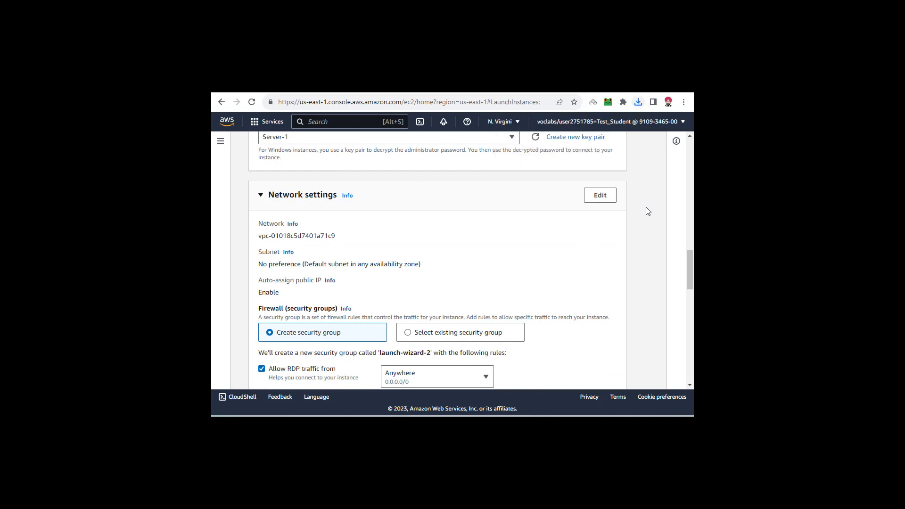
pyautogui.moveTo(689, 265); pyautogui.dragTo(692, 357)
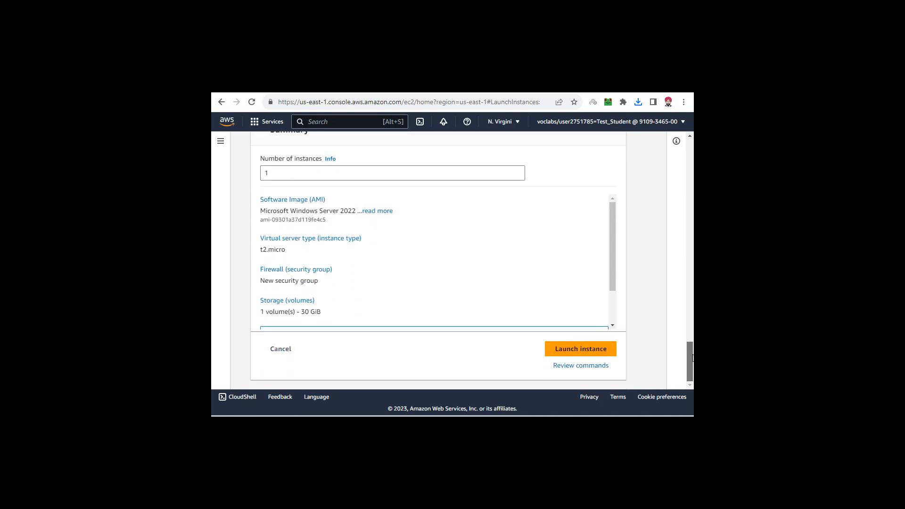
pyautogui.click(580, 351)
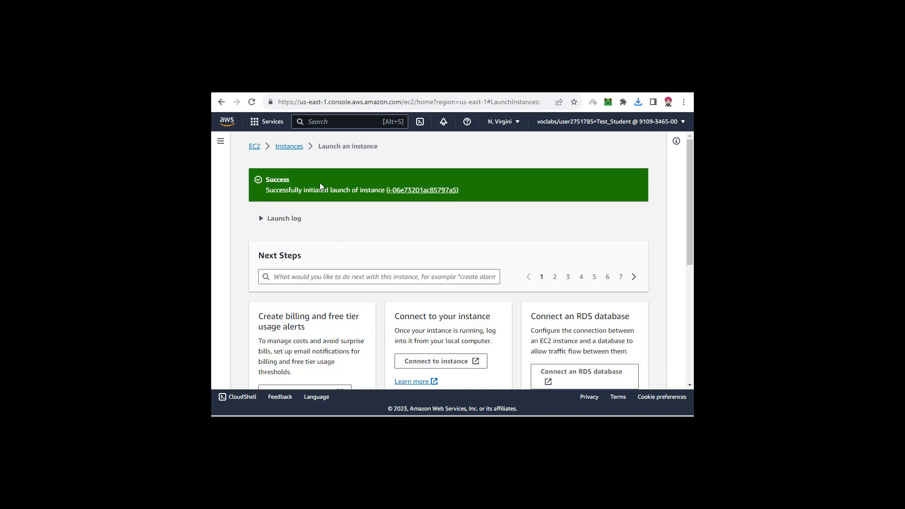
pyautogui.moveTo(267, 180); pyautogui.dragTo(469, 194)
pyautogui.click(469, 194)
pyautogui.scroll(-5, 511, 226)
pyautogui.click(589, 374)
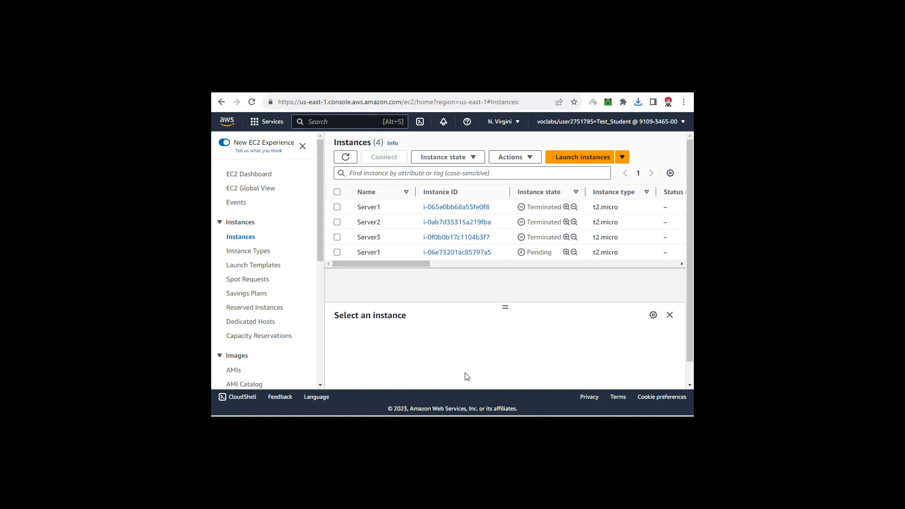
# - Check the state of the newly launched Server1 against the older Server1, Server2 and Server3 entries, refreshing the page
pyautogui.moveTo(357, 252); pyautogui.dragTo(527, 256)
pyautogui.click(533, 255)
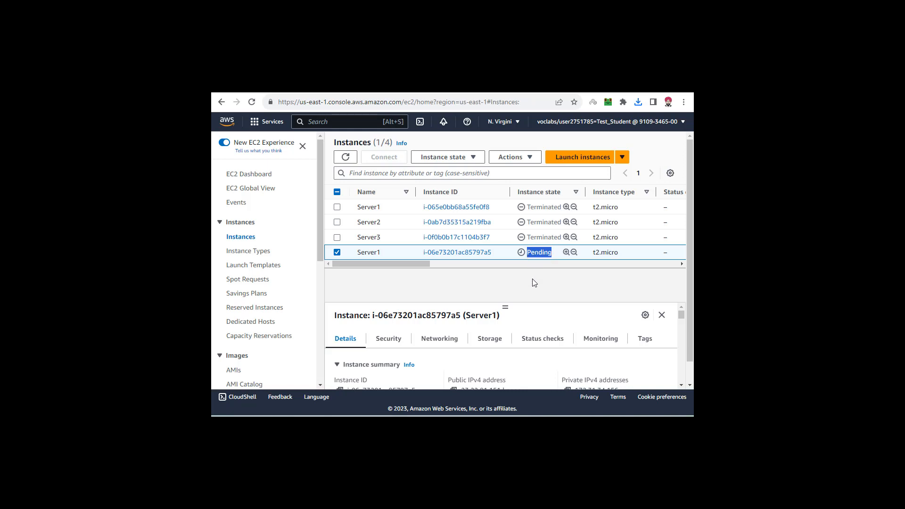
pyautogui.click(252, 103)
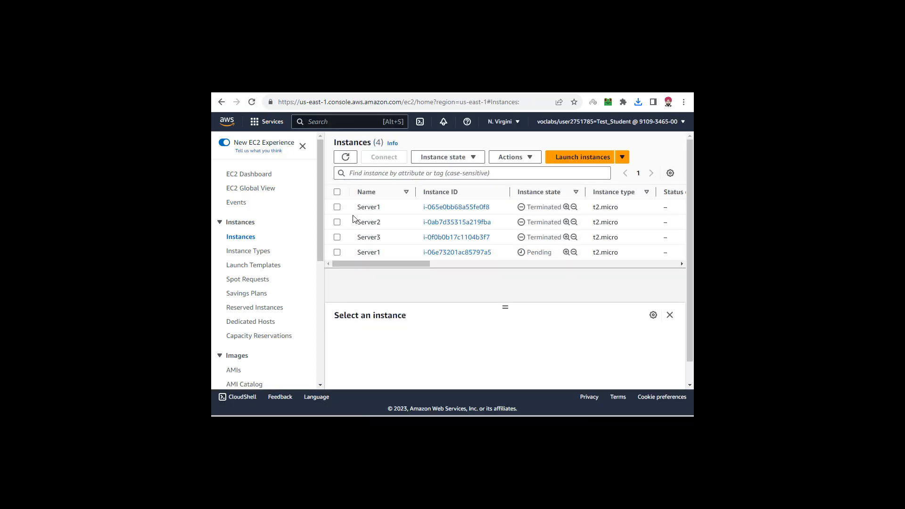
pyautogui.moveTo(356, 208); pyautogui.dragTo(564, 241)
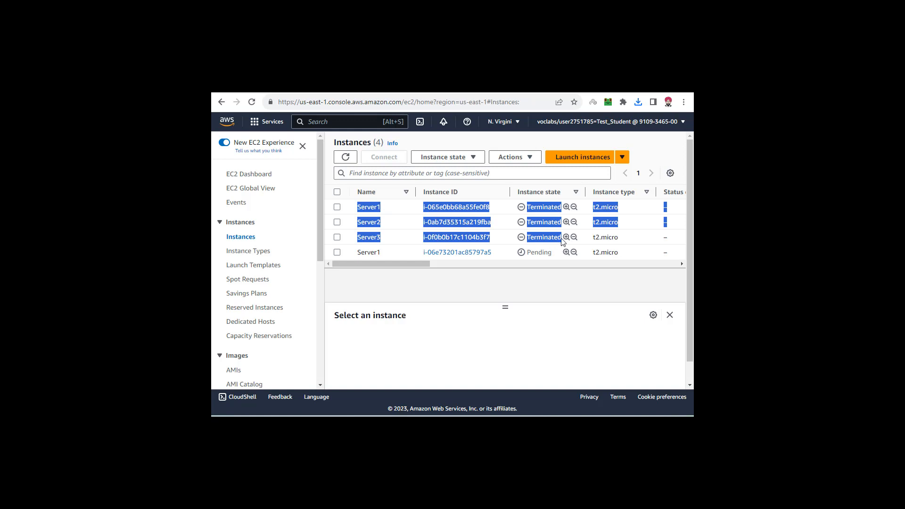
pyautogui.click(562, 239)
pyautogui.moveTo(562, 239); pyautogui.dragTo(357, 208)
pyautogui.click(336, 237)
pyautogui.moveTo(356, 253); pyautogui.dragTo(527, 254)
pyautogui.click(514, 289)
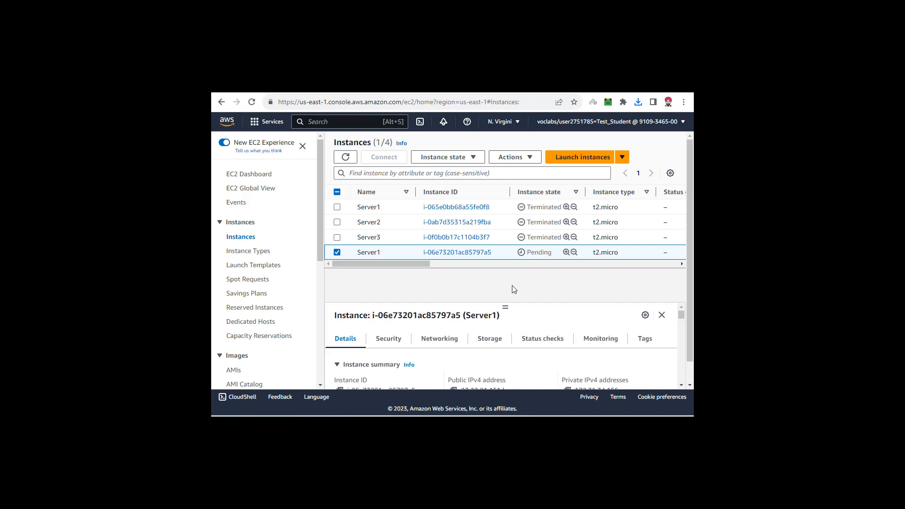
# - Refresh the instances page again and recheck the state of the newly launched Server1
pyautogui.click(252, 103)
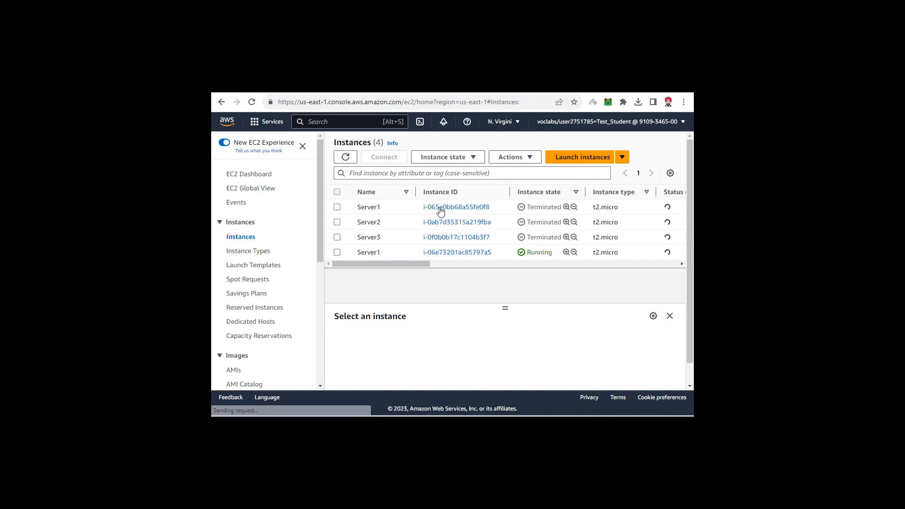
pyautogui.moveTo(553, 252); pyautogui.dragTo(527, 252)
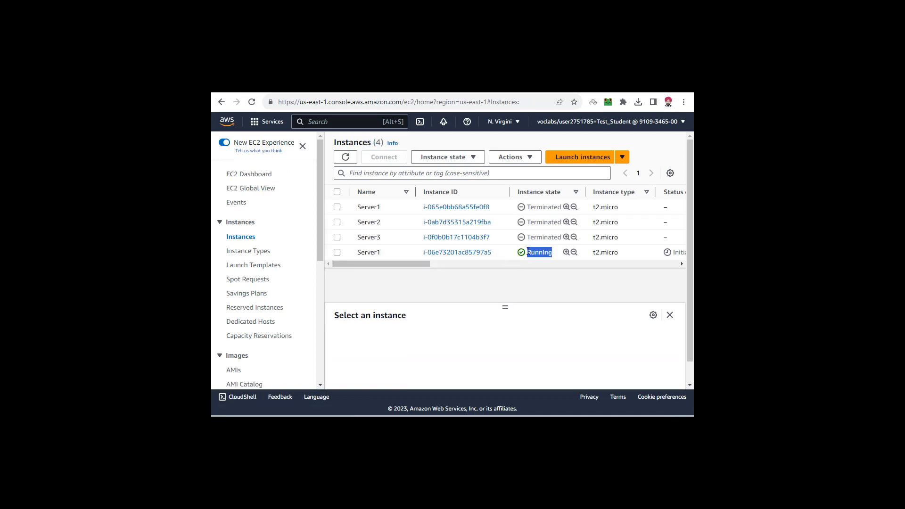
pyautogui.click(528, 252)
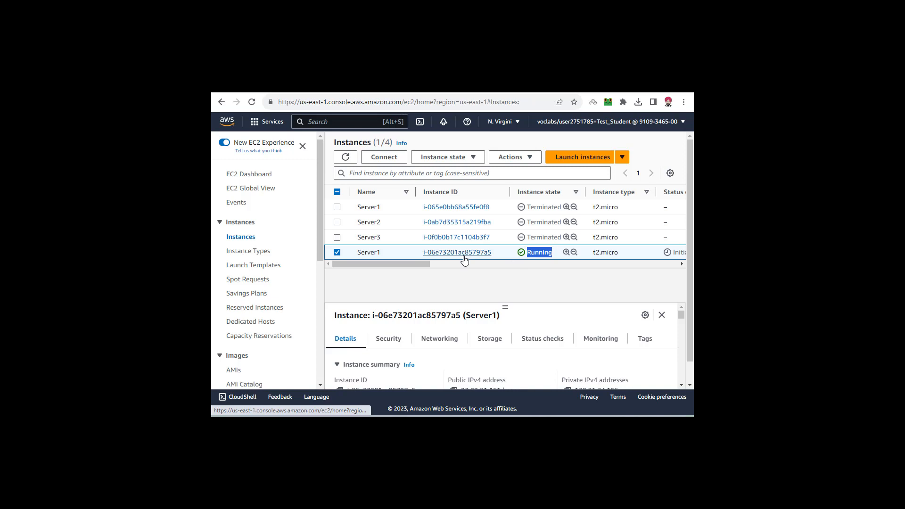
pyautogui.click(336, 253)
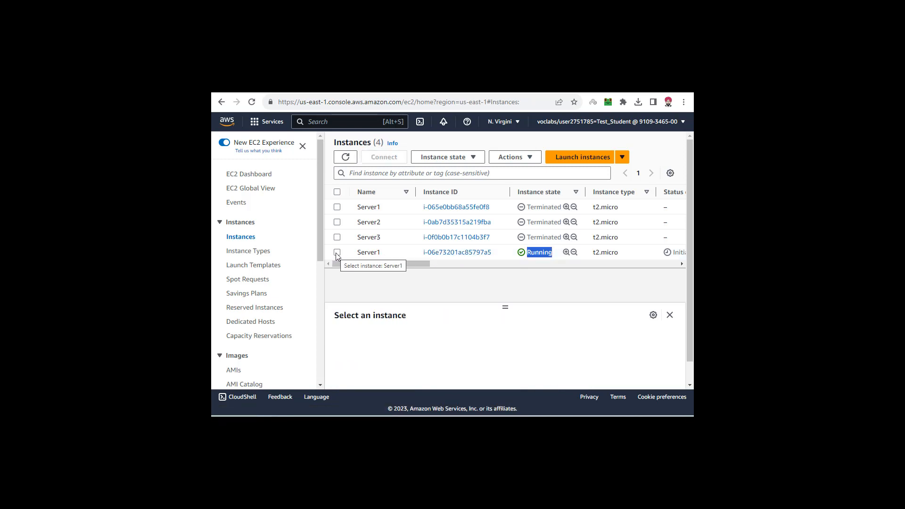
# - Check the AMIs and Snapshots pages for existing images and snapshots owned by the account
pyautogui.click(233, 372)
pyautogui.scroll(-5, 245, 292)
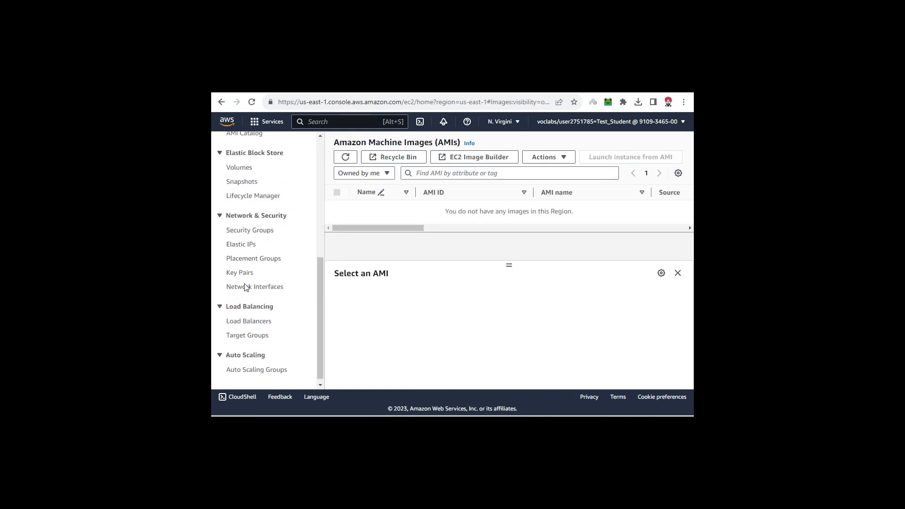
pyautogui.click(242, 181)
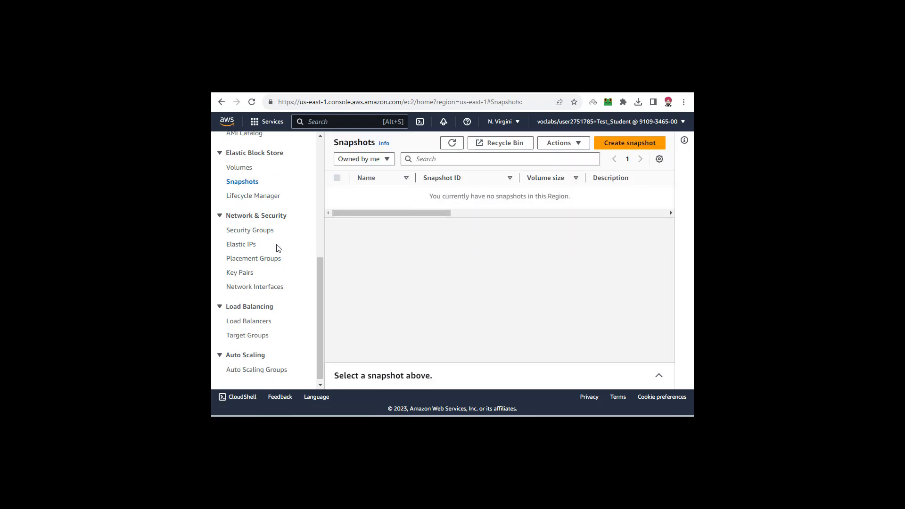
pyautogui.scroll(3, 273, 247)
pyautogui.click(233, 244)
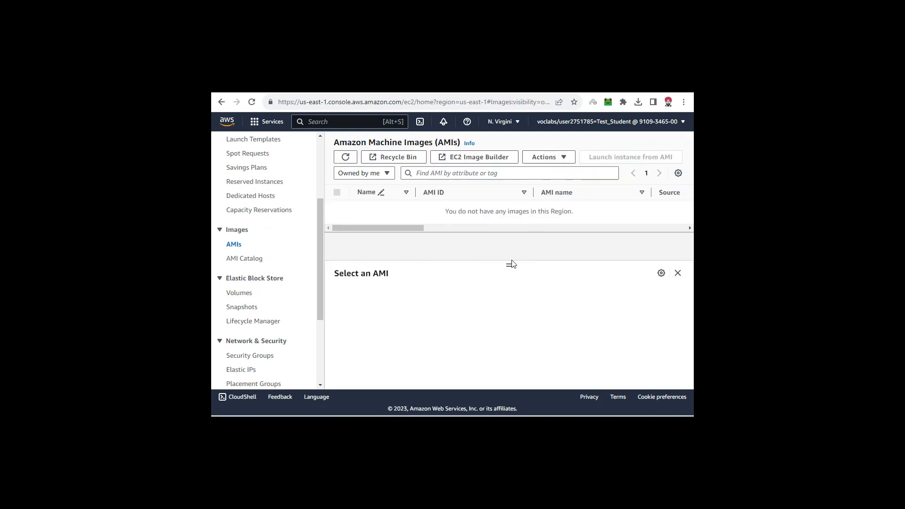
pyautogui.scroll(3, 262, 240)
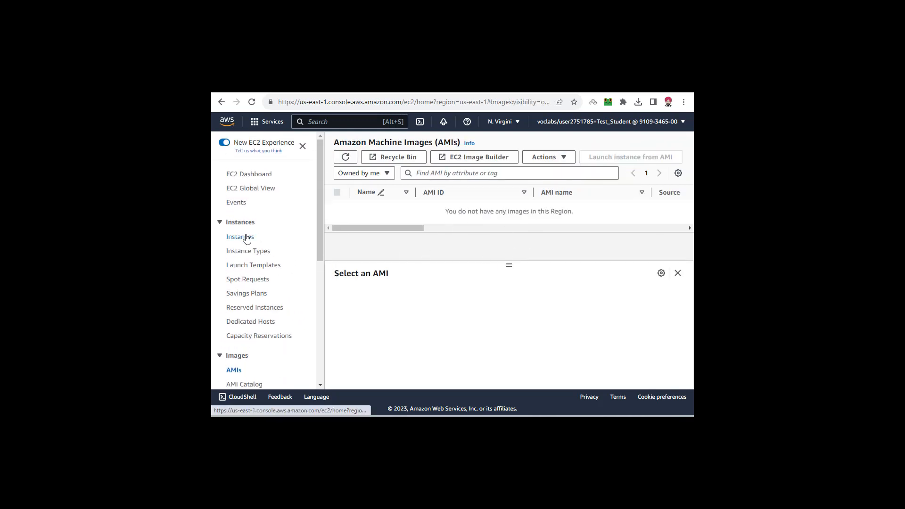
# - Create an image named AMI-Server1 from the running Server1 instance, keeping the default volume and tag settings
pyautogui.click(246, 237)
pyautogui.click(337, 252)
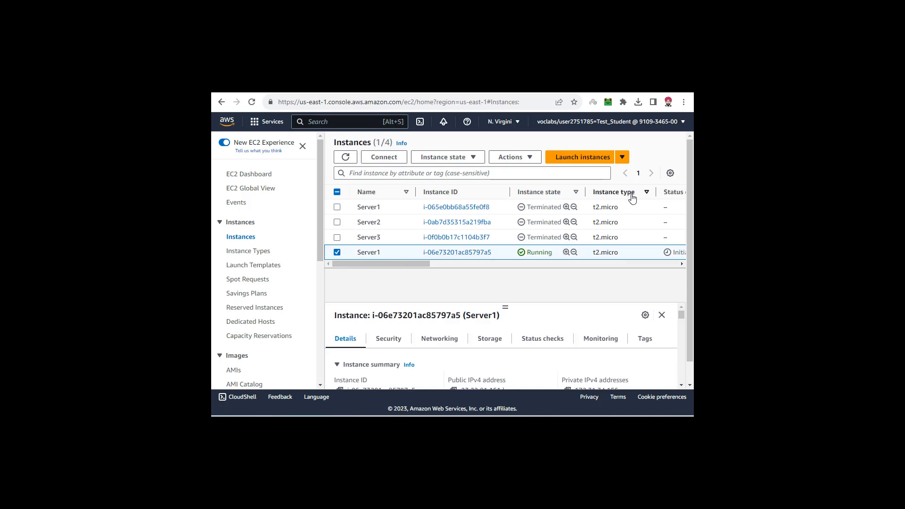
pyautogui.click(531, 159)
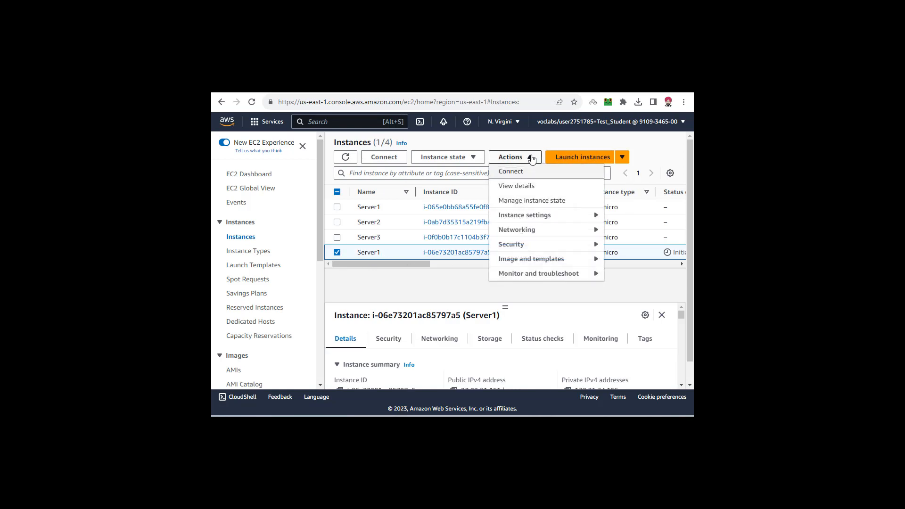
pyautogui.moveTo(528, 260)
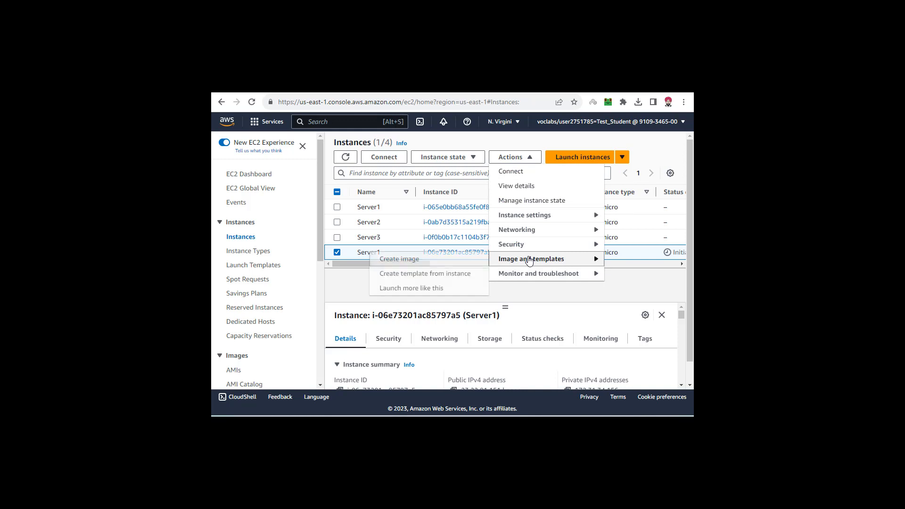
pyautogui.click(395, 259)
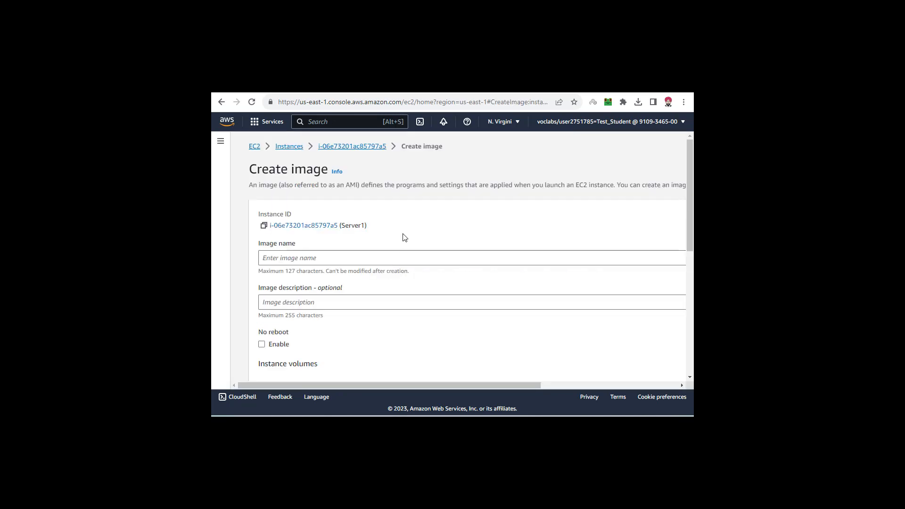
pyautogui.click(373, 255)
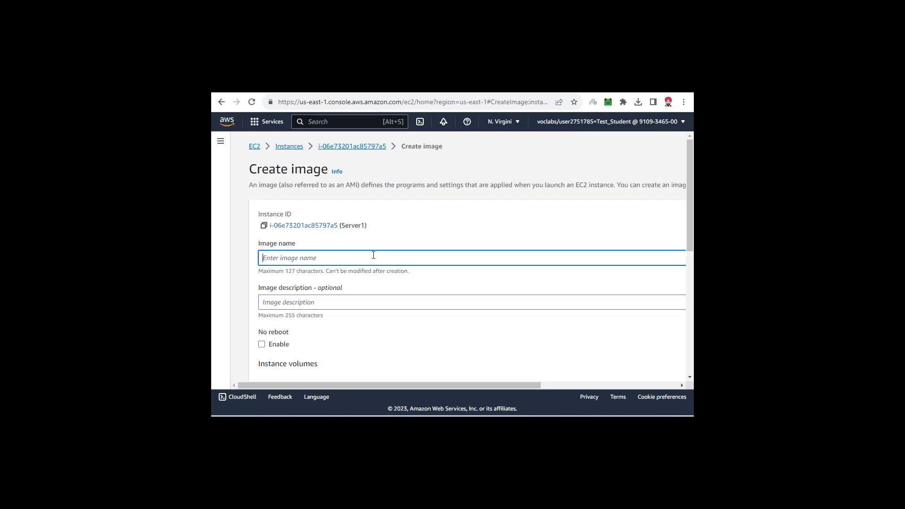
pyautogui.write('AMI-Server1')
pyautogui.click(407, 335)
pyautogui.scroll(-6, 405, 333)
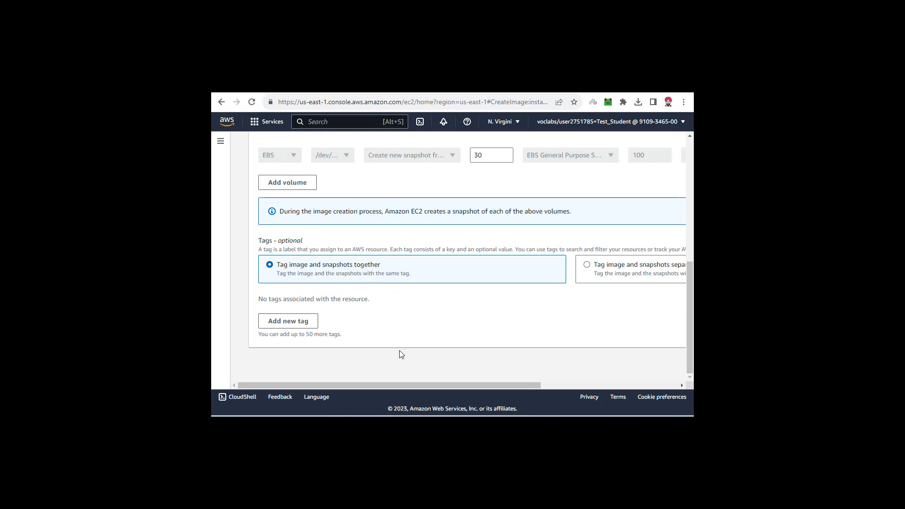
pyautogui.moveTo(414, 385); pyautogui.dragTo(561, 385)
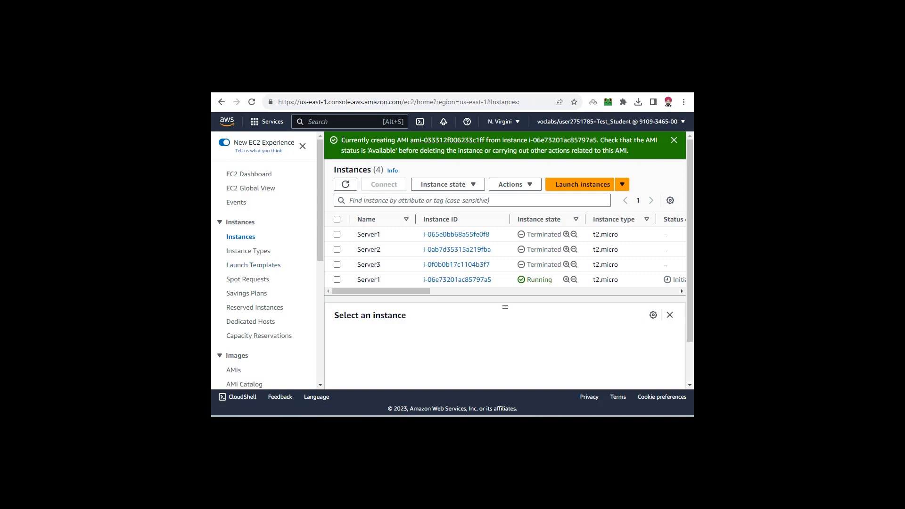
# - Read the image creation notice on the instances page and check the status of AMI-Server1 in the AMIs list
pyautogui.moveTo(349, 140); pyautogui.dragTo(643, 152)
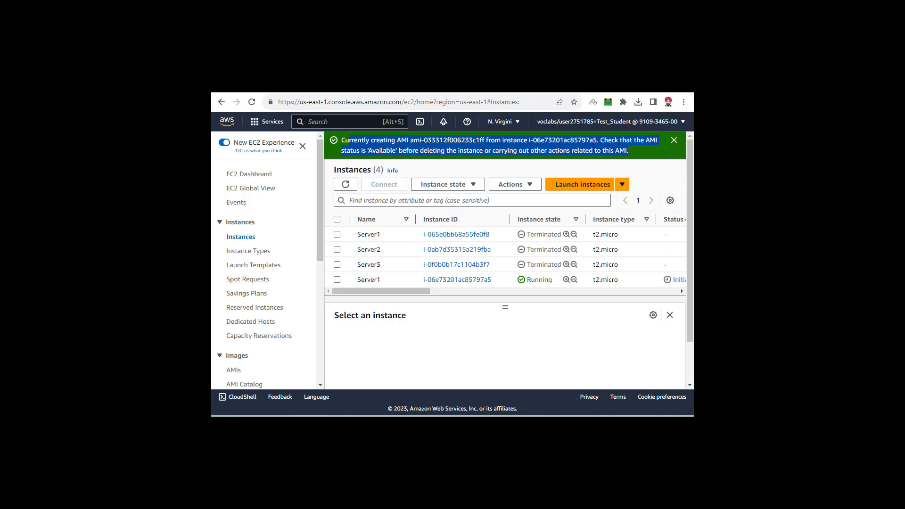
pyautogui.moveTo(338, 139); pyautogui.dragTo(642, 151)
pyautogui.scroll(-3, 269, 245)
pyautogui.click(234, 244)
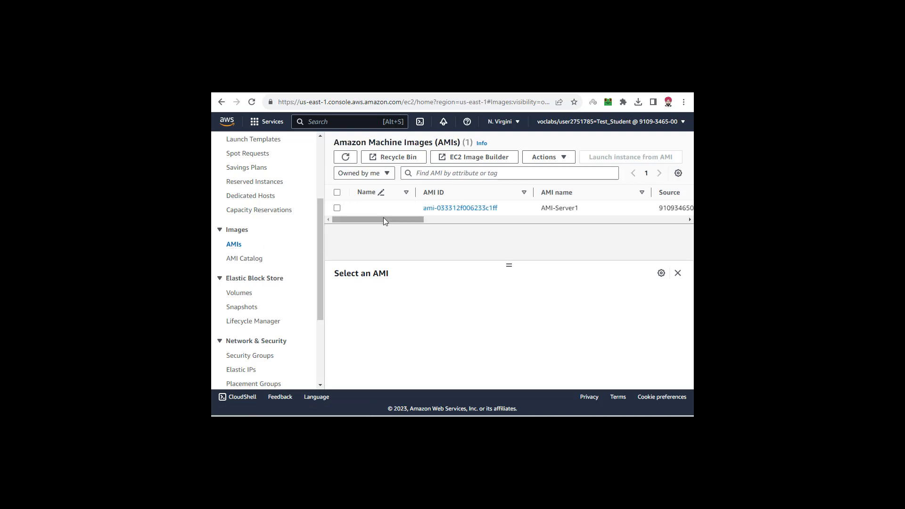
pyautogui.moveTo(384, 217); pyautogui.dragTo(499, 210)
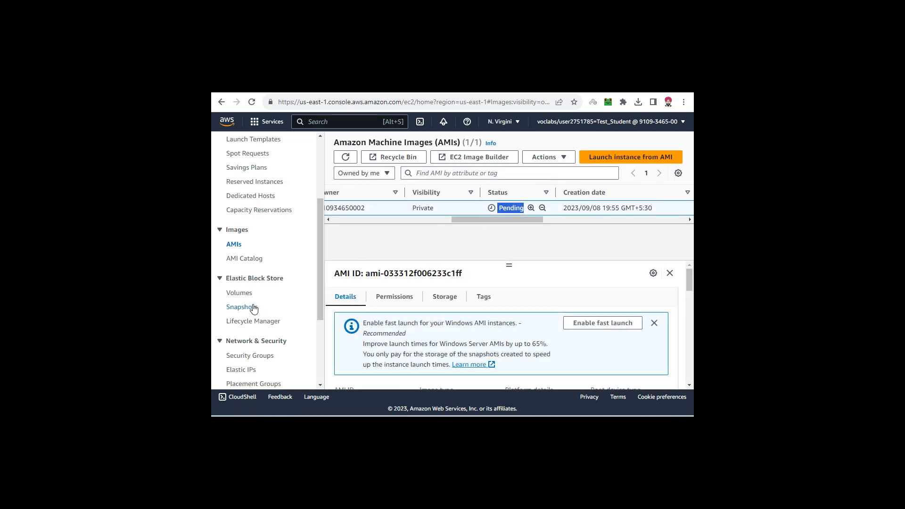
# - Check the Snapshots page for the new image's snapshot, and return to the AMIs list to recheck AMI-Server1's status
pyautogui.click(250, 308)
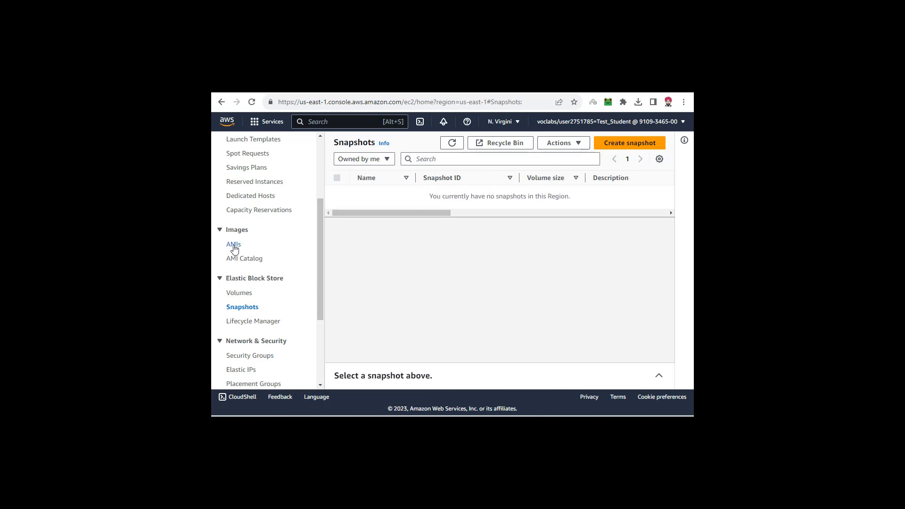
pyautogui.click(234, 245)
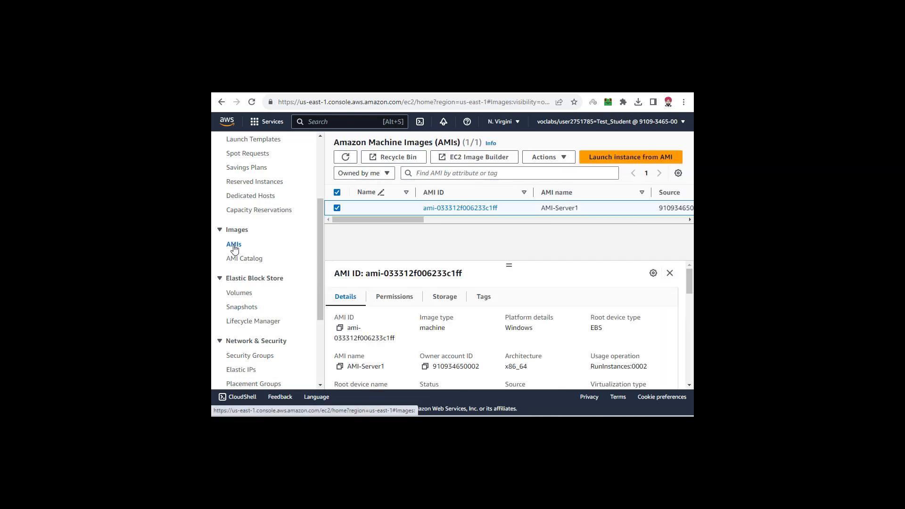
pyautogui.moveTo(375, 219); pyautogui.dragTo(492, 219)
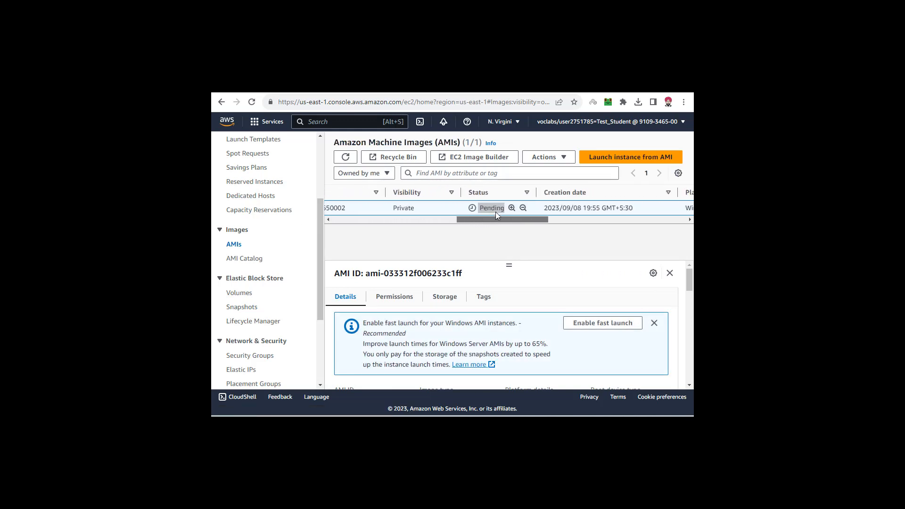
pyautogui.doubleClick(503, 208)
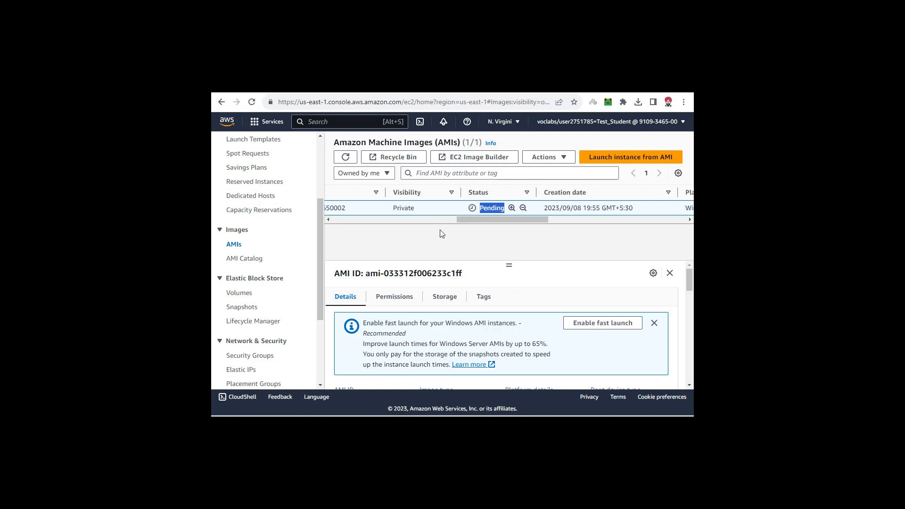
pyautogui.click(425, 229)
# - Reload the AMIs page twice, inspecting the status of AMI-Server1 after each reload
pyautogui.click(252, 102)
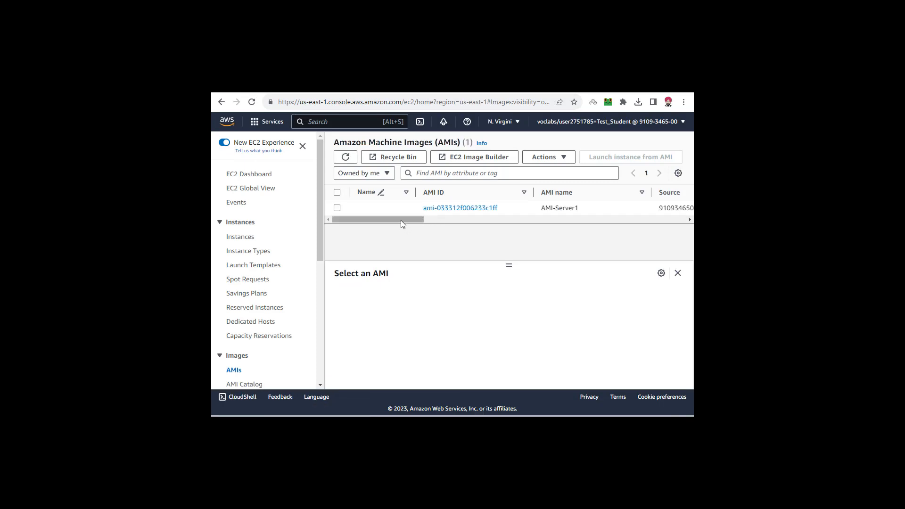
pyautogui.moveTo(400, 220); pyautogui.dragTo(542, 227)
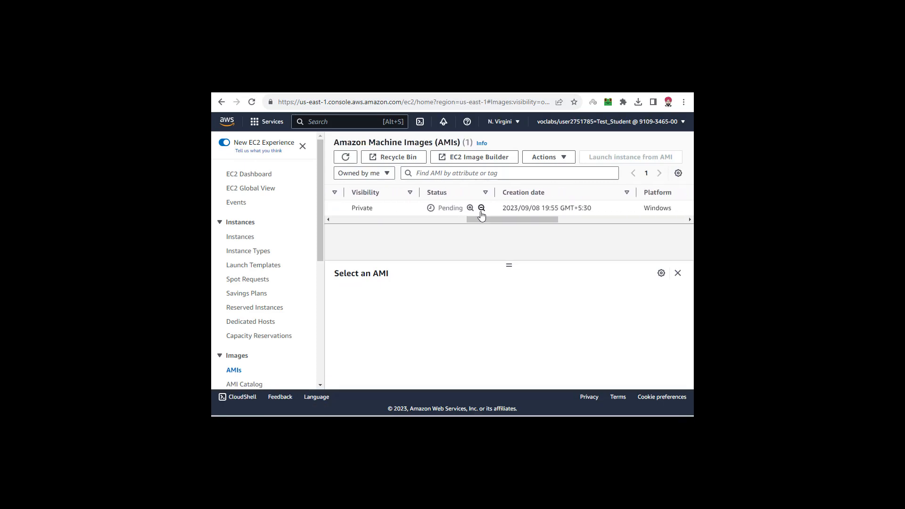
pyautogui.moveTo(464, 208); pyautogui.dragTo(433, 209)
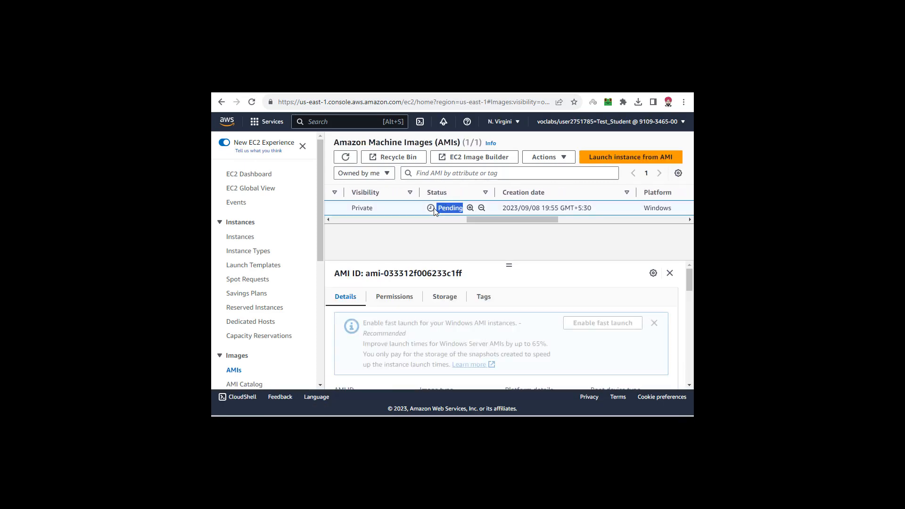
pyautogui.click(434, 243)
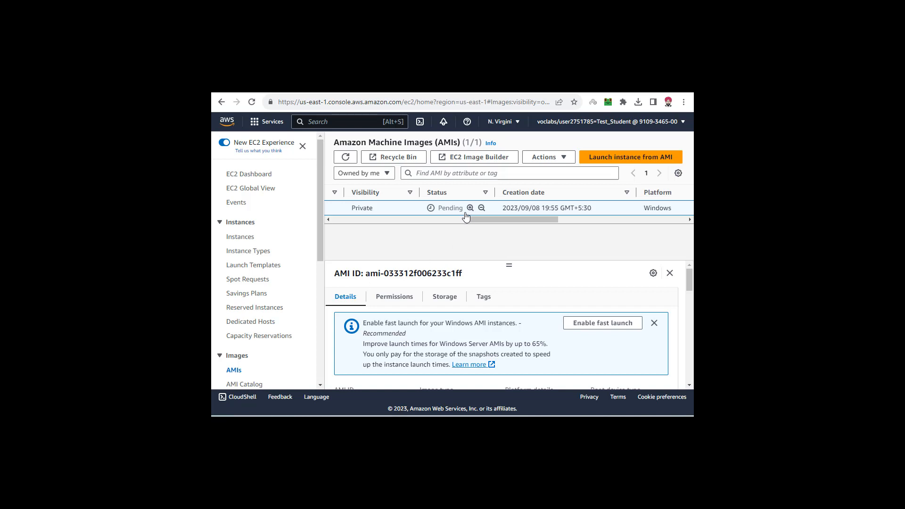
pyautogui.moveTo(463, 208); pyautogui.dragTo(437, 211)
pyautogui.click(438, 210)
pyautogui.click(251, 104)
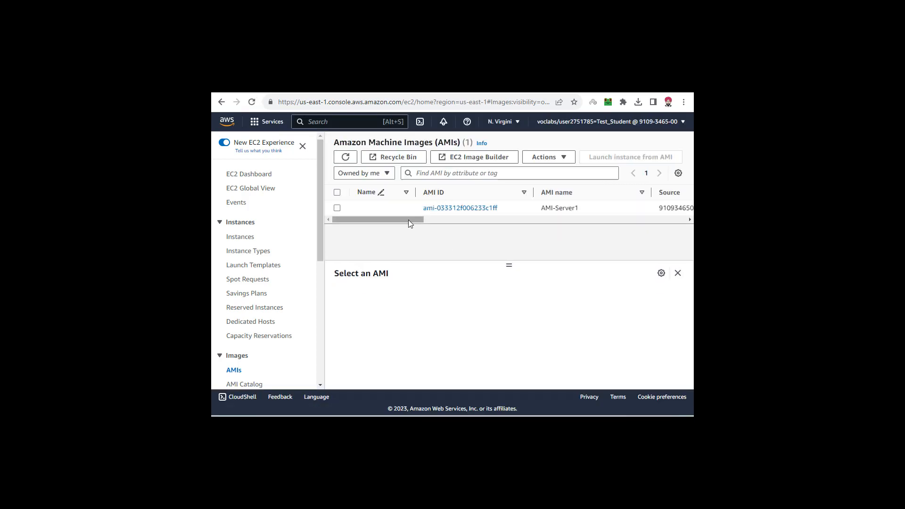
pyautogui.moveTo(408, 220); pyautogui.dragTo(536, 225)
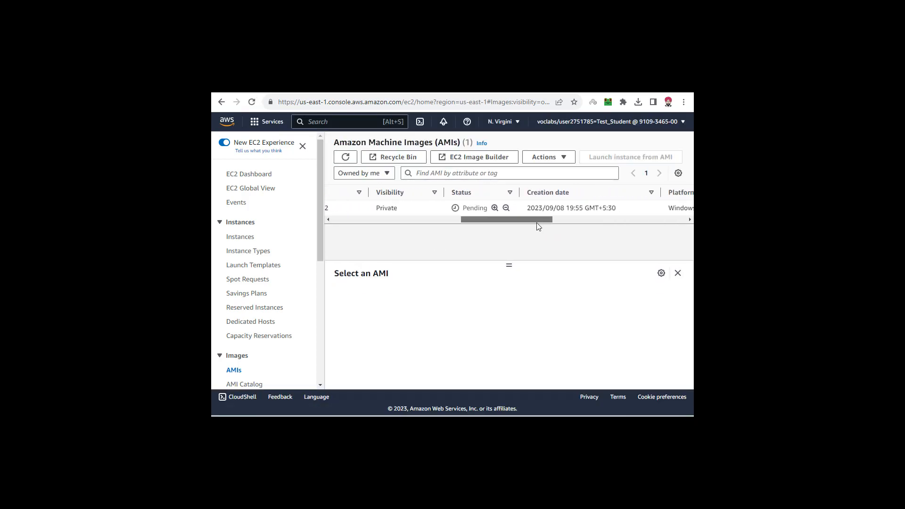
pyautogui.moveTo(488, 209); pyautogui.dragTo(463, 209)
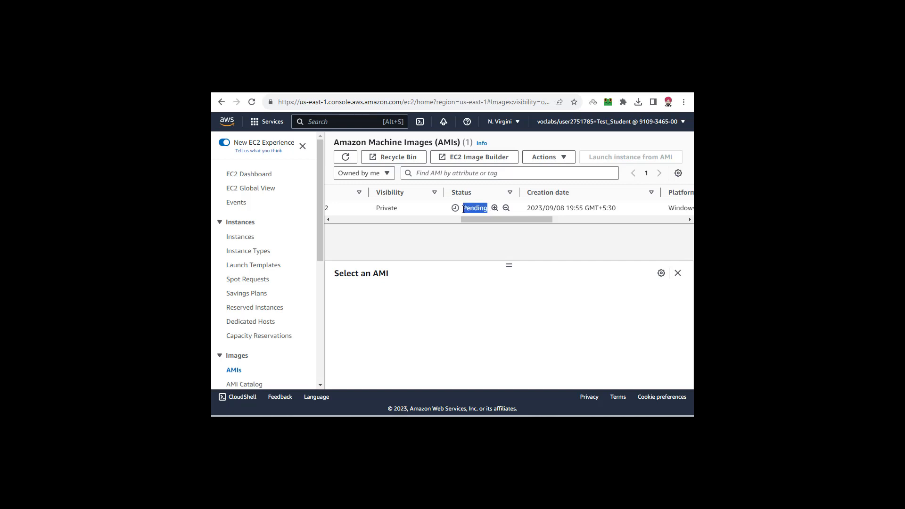
pyautogui.click(464, 241)
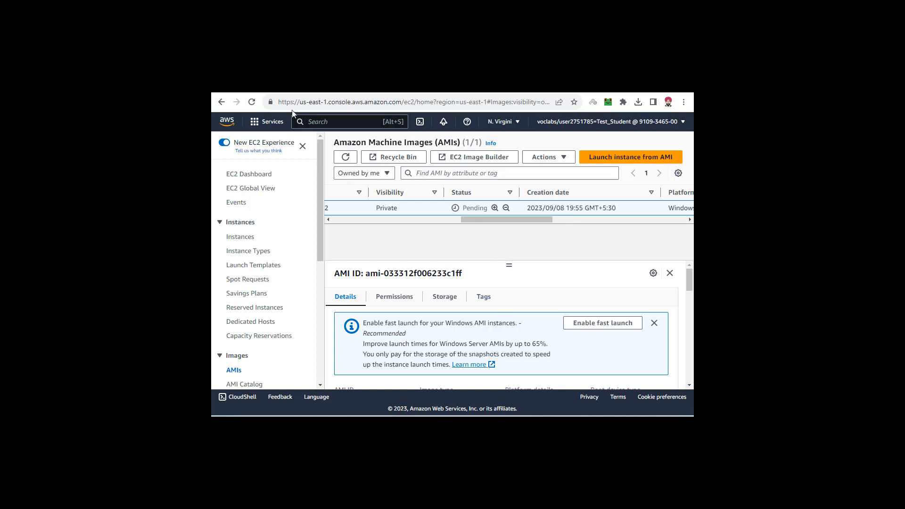
# - Keep reloading the AMIs page three more times to monitor AMI-Server1's creation status
pyautogui.click(252, 101)
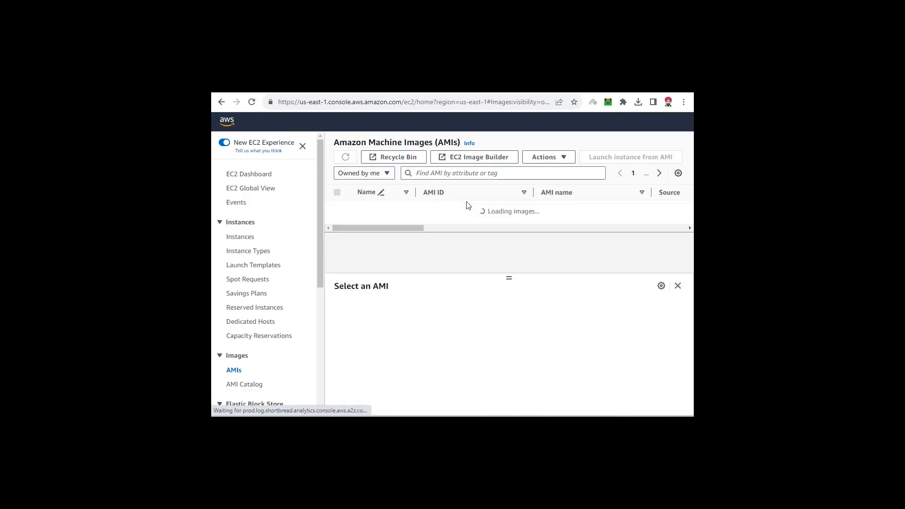
pyautogui.moveTo(409, 221); pyautogui.dragTo(488, 212)
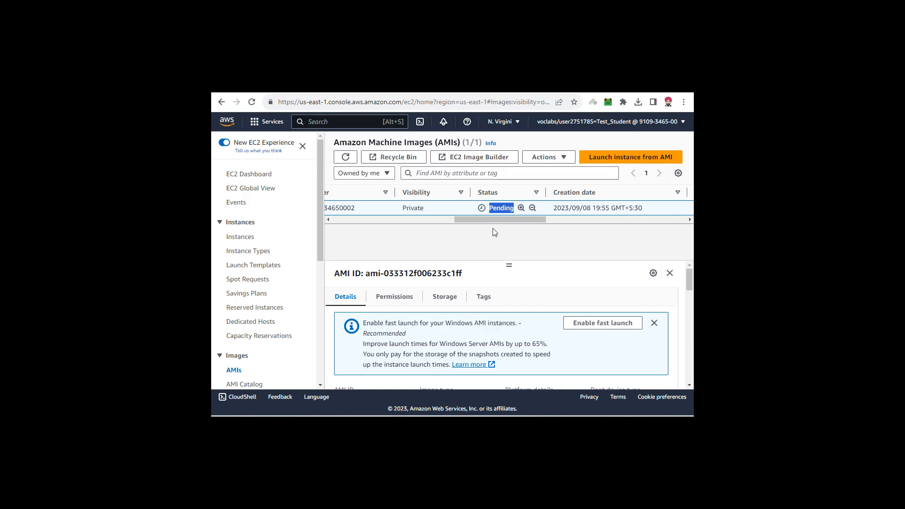
pyautogui.click(252, 103)
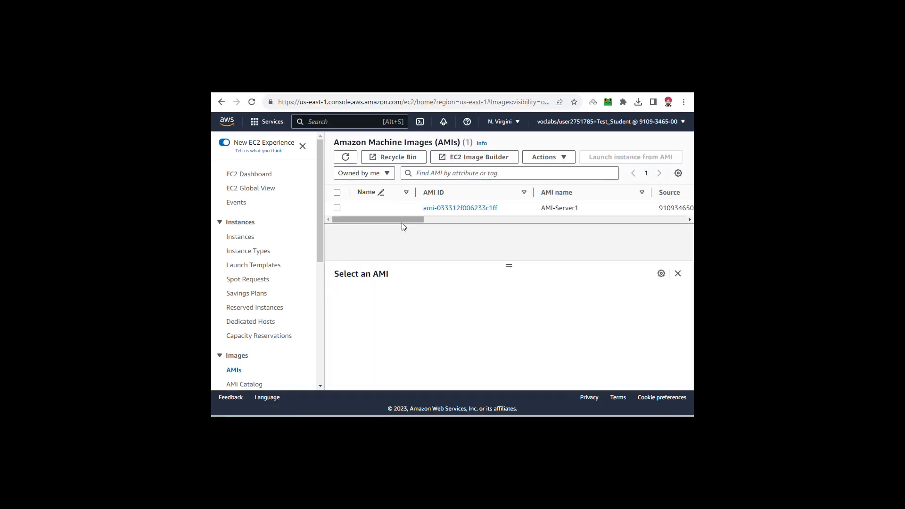
pyautogui.moveTo(401, 219); pyautogui.dragTo(524, 222)
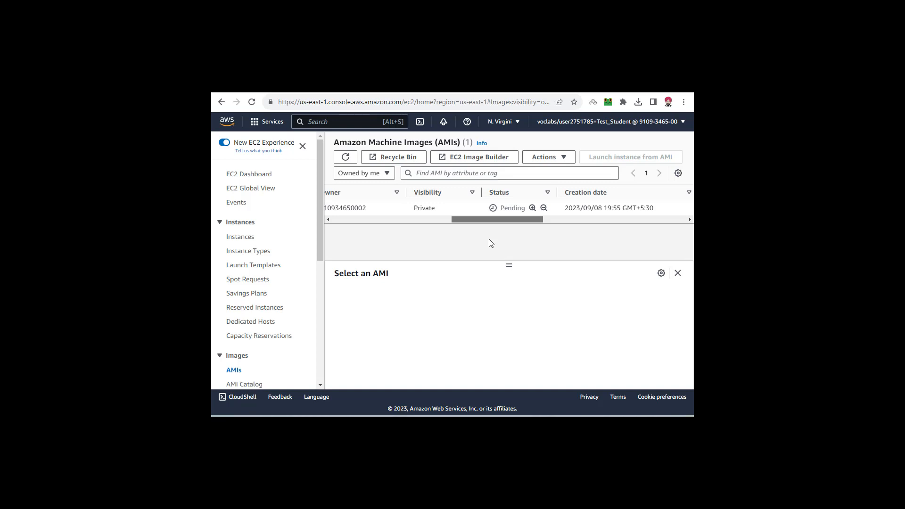
pyautogui.click(252, 102)
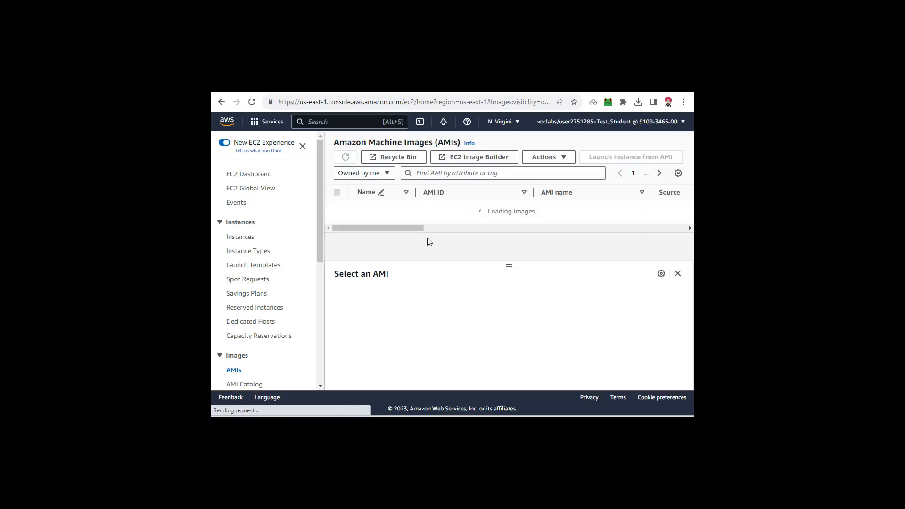
pyautogui.moveTo(415, 221); pyautogui.dragTo(537, 225)
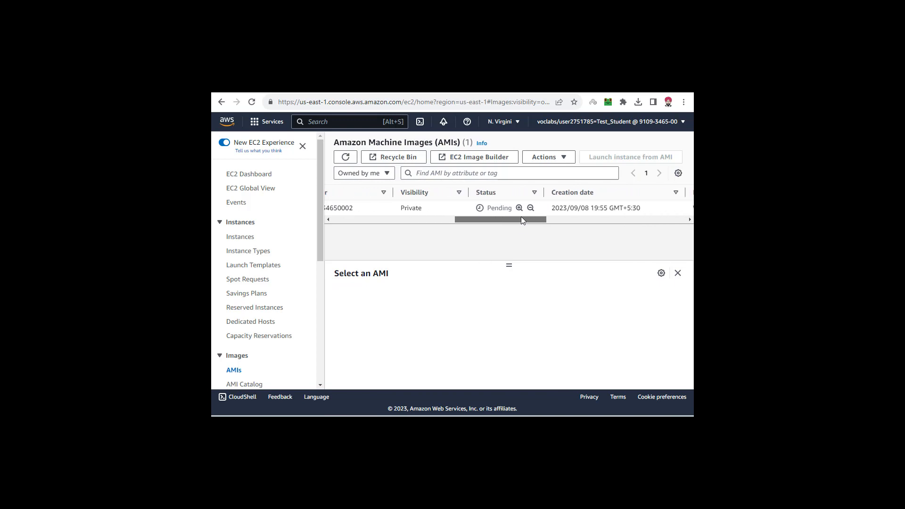
pyautogui.doubleClick(498, 208)
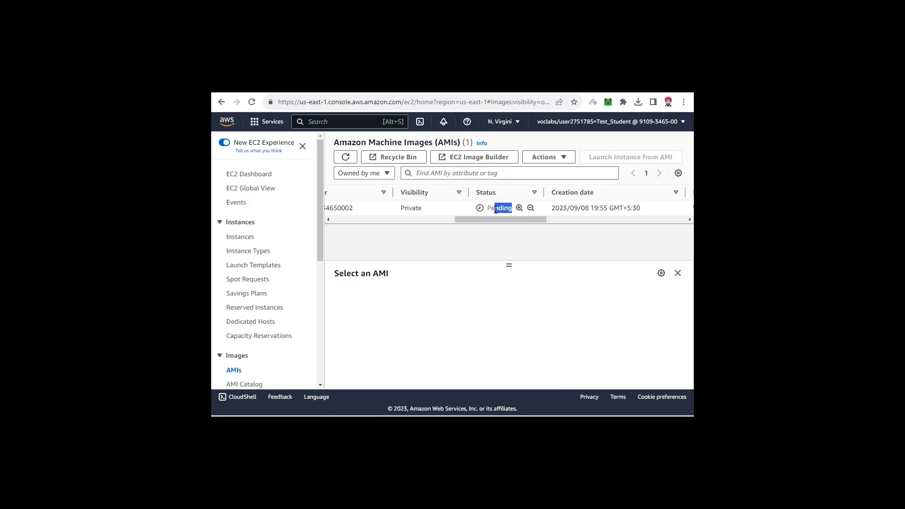
pyautogui.click(487, 237)
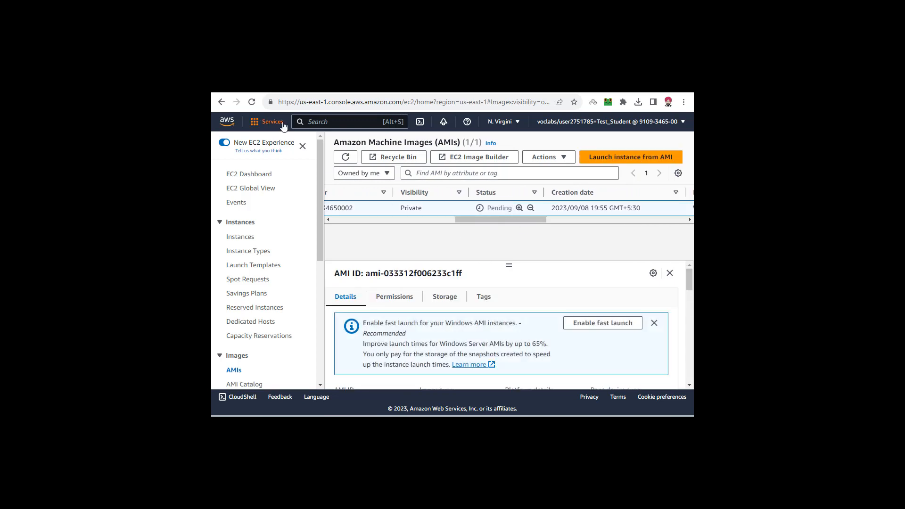
# - Refresh the AMIs list two more times, rechecking AMI-Server1's status each time and selecting its entry
pyautogui.click(252, 101)
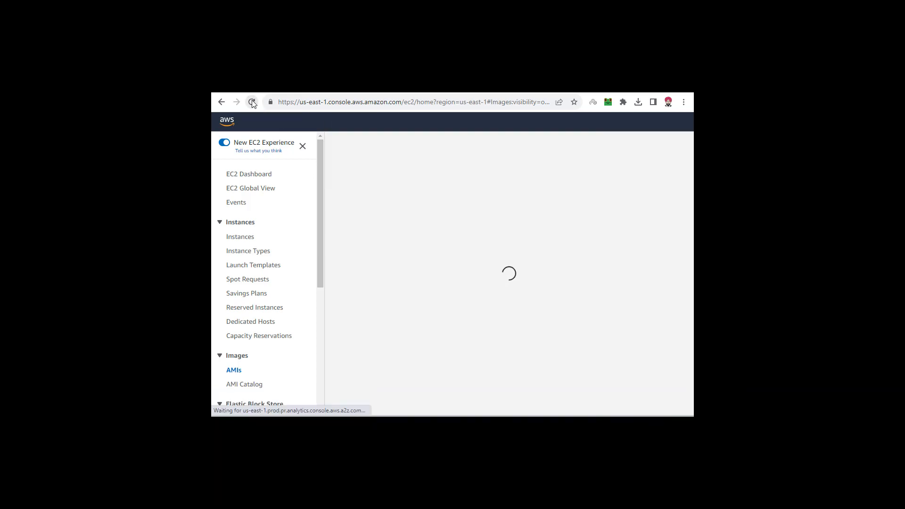
pyautogui.moveTo(400, 219); pyautogui.dragTo(516, 220)
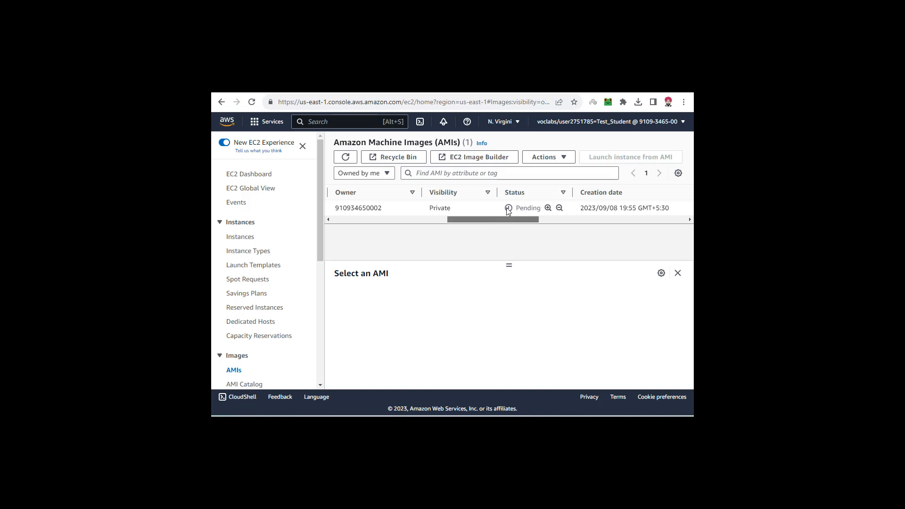
pyautogui.moveTo(539, 209); pyautogui.dragTo(509, 208)
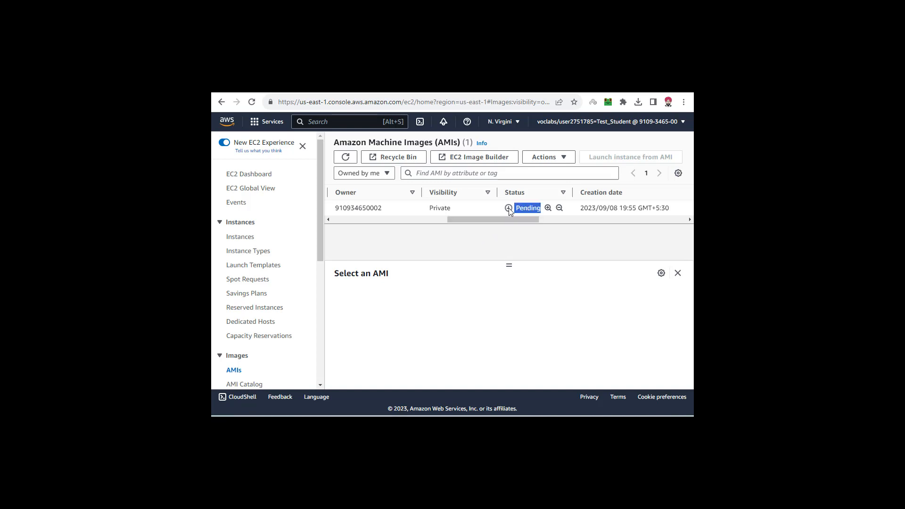
pyautogui.click(252, 102)
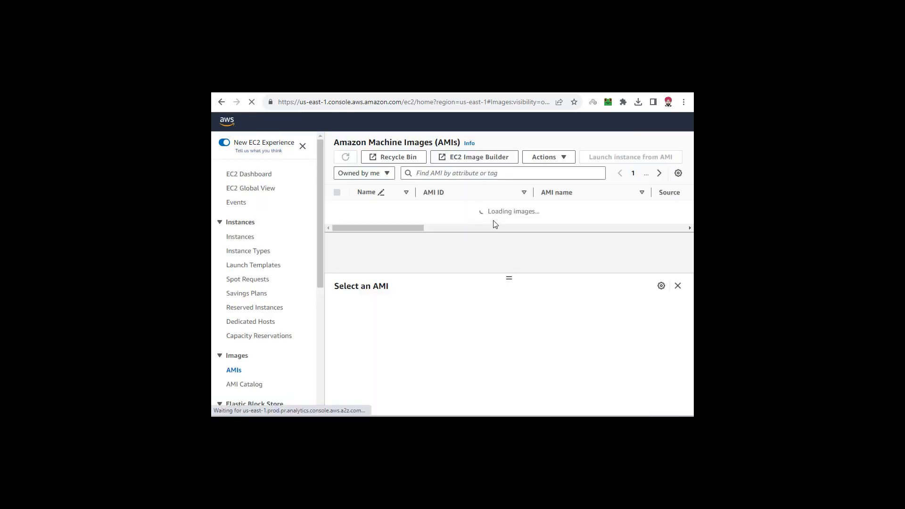
pyautogui.moveTo(418, 220); pyautogui.dragTo(532, 219)
pyautogui.click(517, 209)
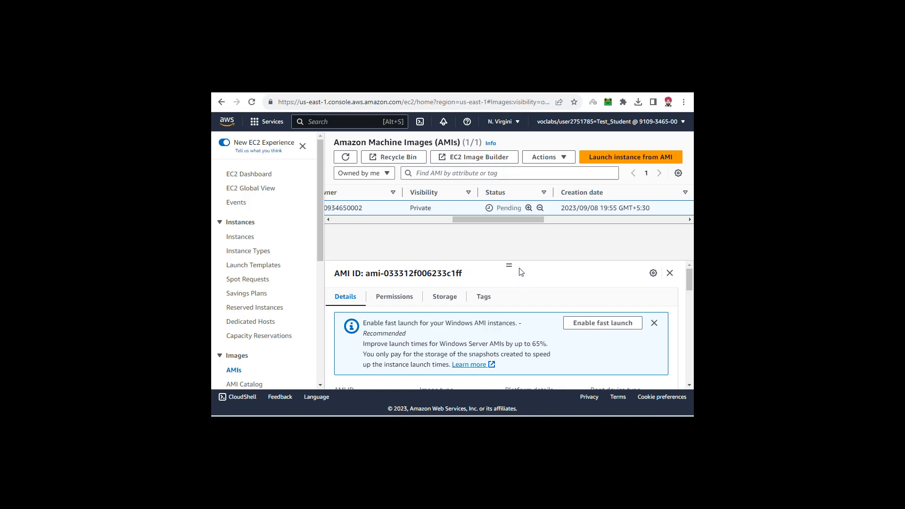
# - Reload the AMIs page once more and look across AMI-Server1's row for its status
pyautogui.moveTo(508, 206); pyautogui.dragTo(488, 195)
pyautogui.click(475, 238)
pyautogui.click(251, 102)
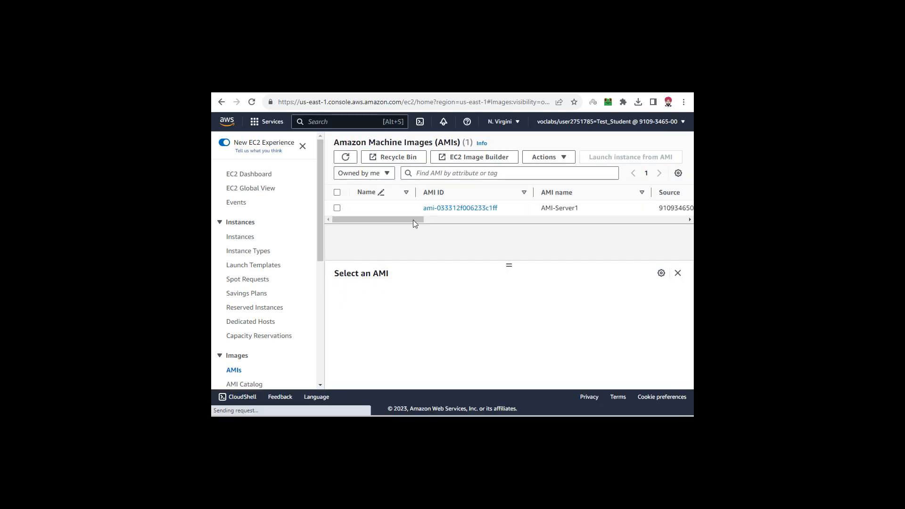
pyautogui.moveTo(413, 220); pyautogui.dragTo(462, 186)
pyautogui.moveTo(469, 219); pyautogui.dragTo(334, 219)
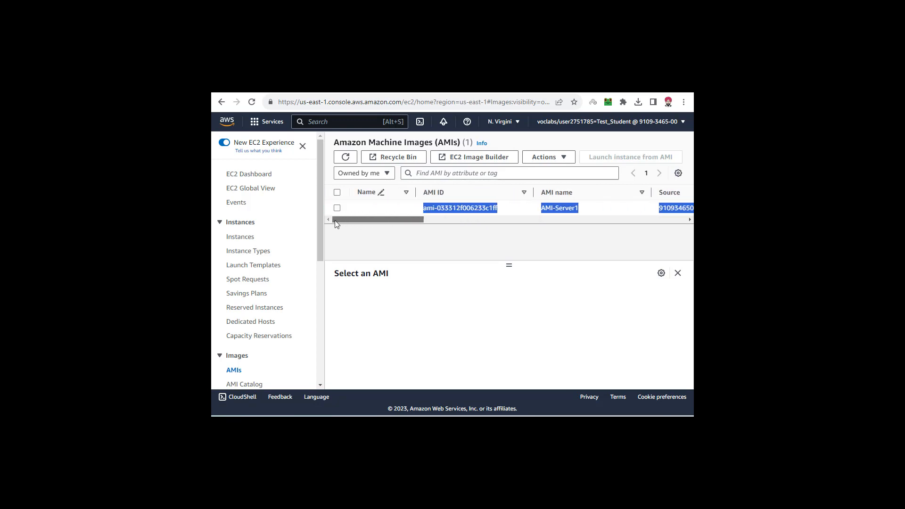
pyautogui.click(340, 237)
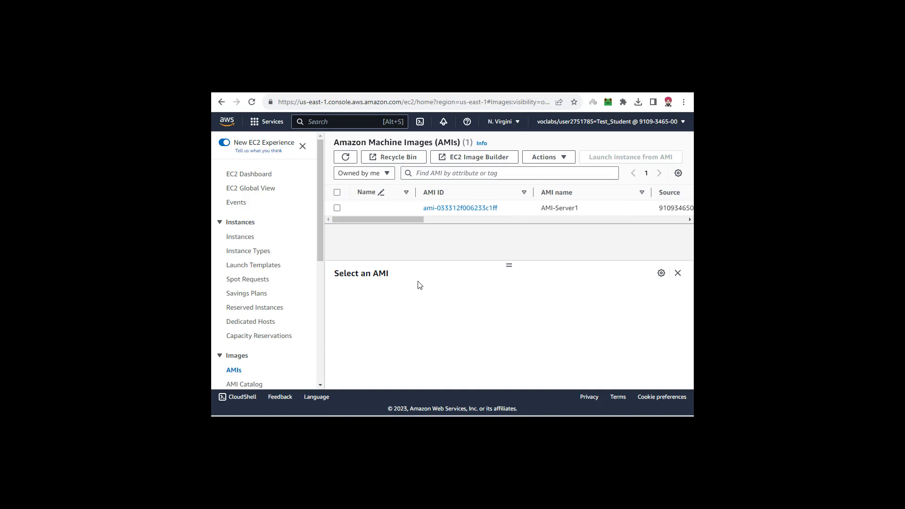
# - Inspect the progress and status details of the image's snapshot on the Snapshots page, and return to the AMIs list
pyautogui.scroll(-5, 245, 266)
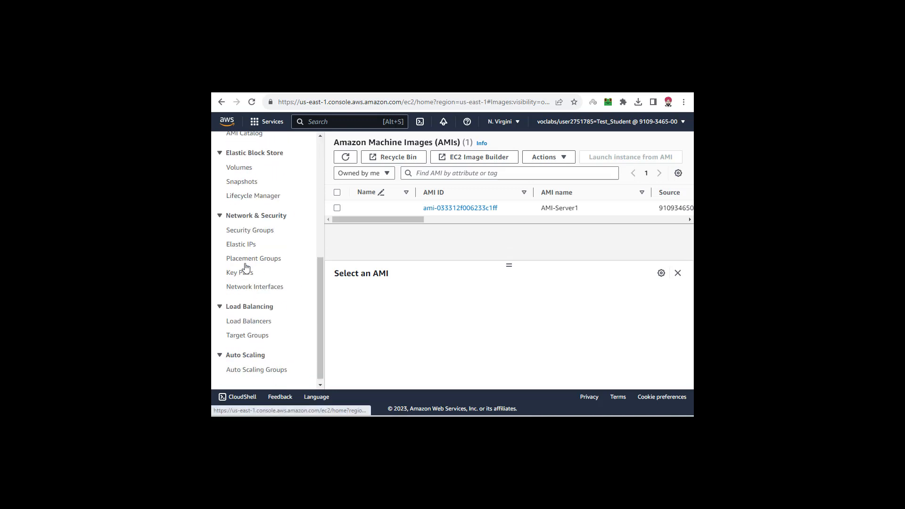
pyautogui.click(242, 183)
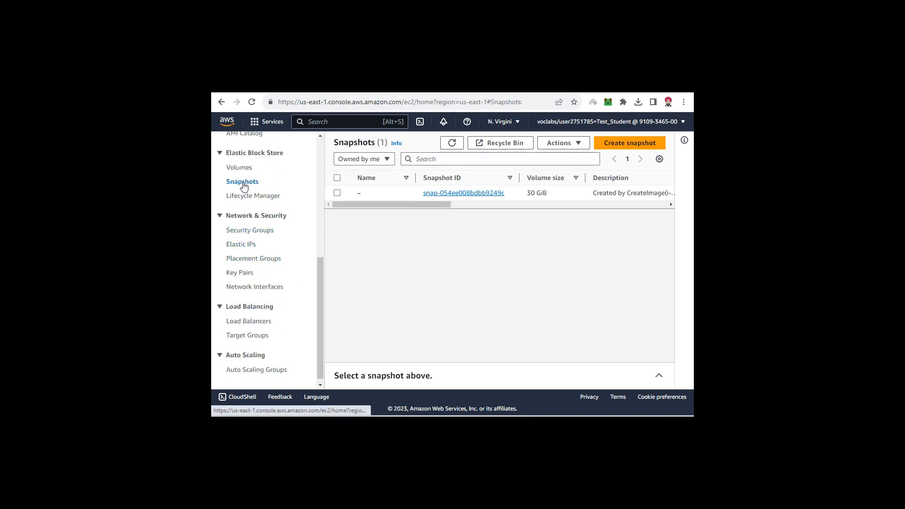
pyautogui.moveTo(369, 205); pyautogui.dragTo(391, 219)
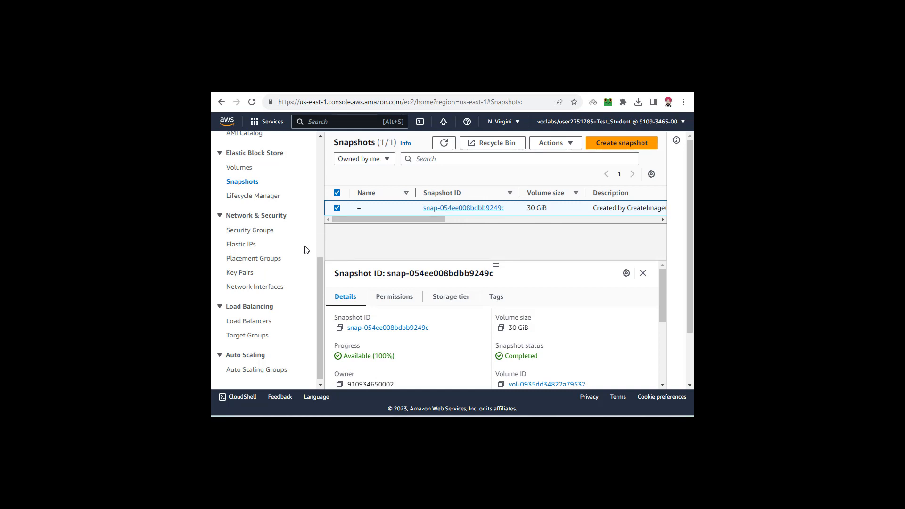
pyautogui.scroll(5, 274, 267)
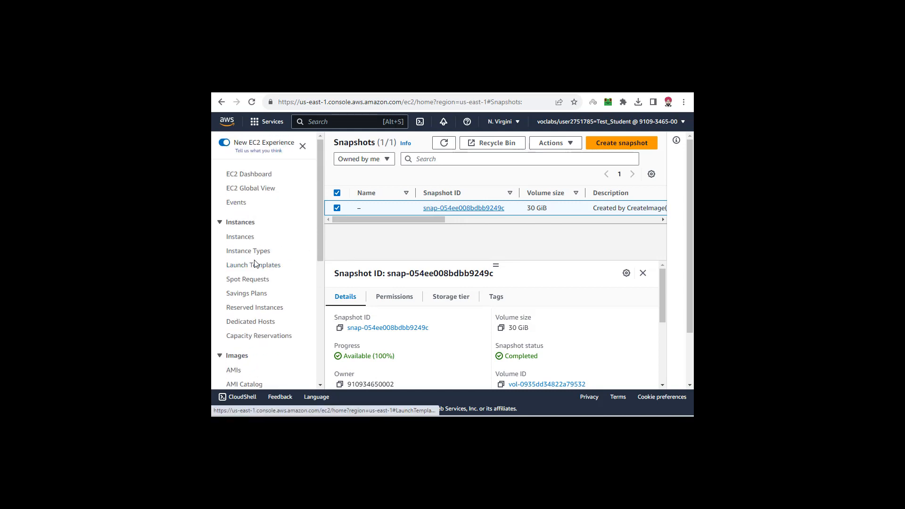
pyautogui.click(236, 371)
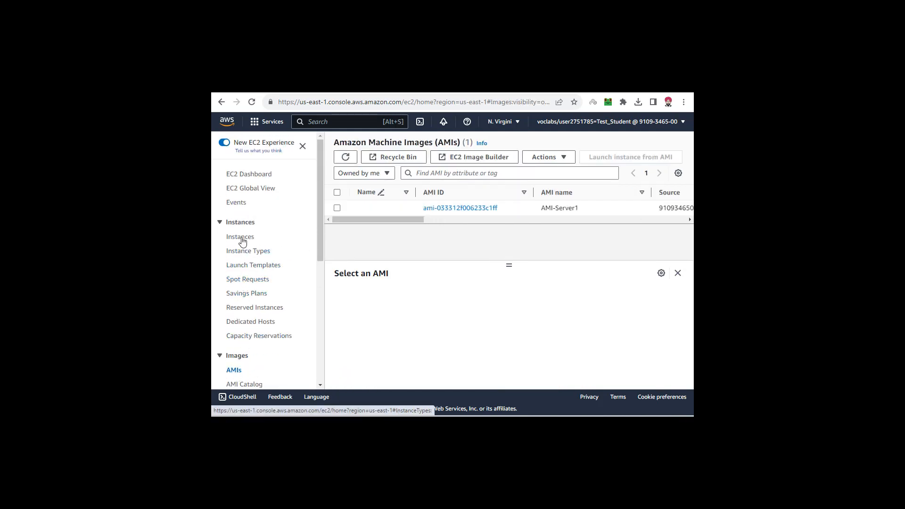
# - Go to the Auto Scaling Groups page and start creating an Auto Scaling group
pyautogui.scroll(-5, 273, 255)
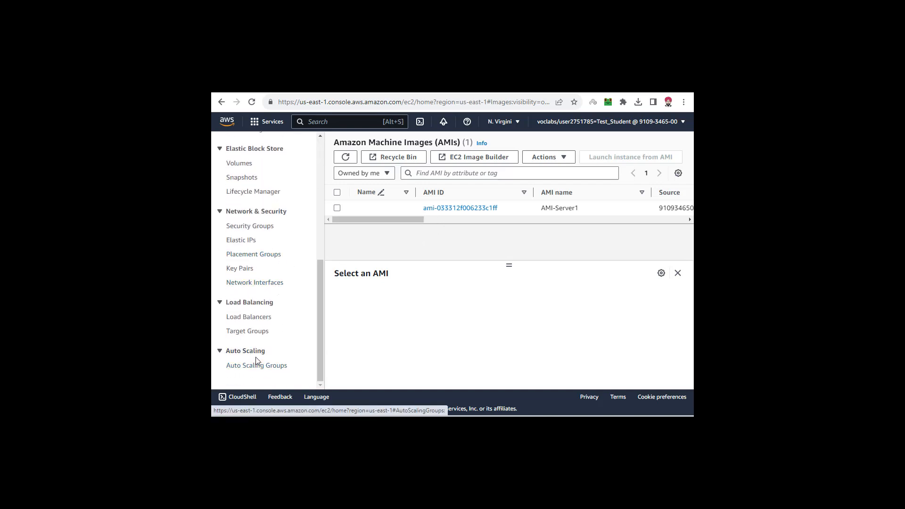
pyautogui.click(256, 366)
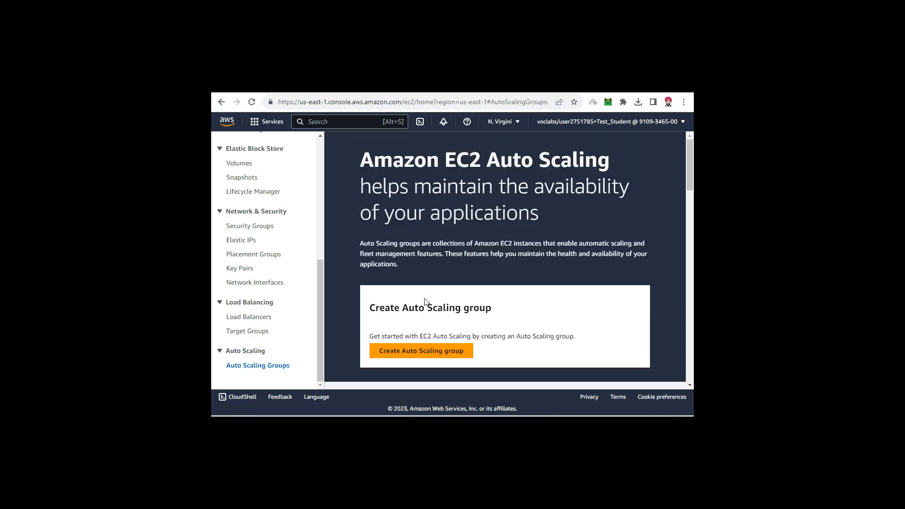
pyautogui.scroll(-3, 425, 301)
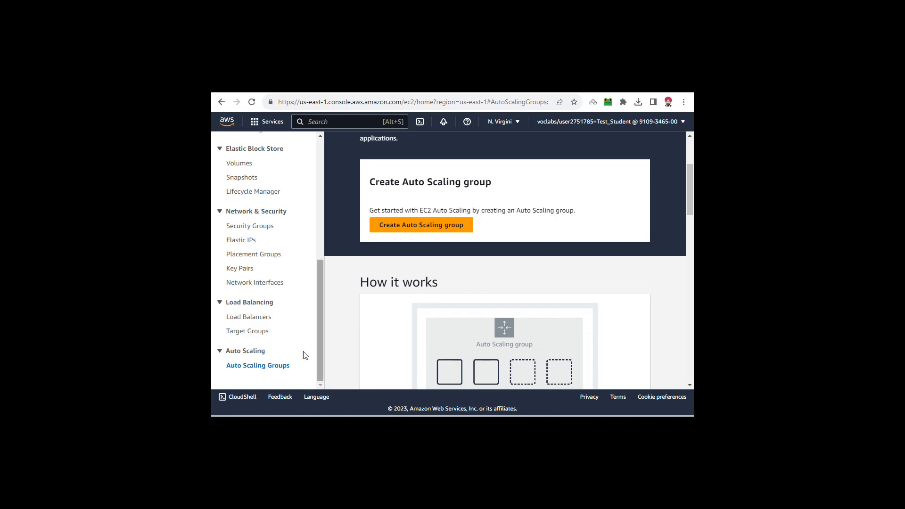
pyautogui.click(413, 225)
pyautogui.scroll(3, 420, 245)
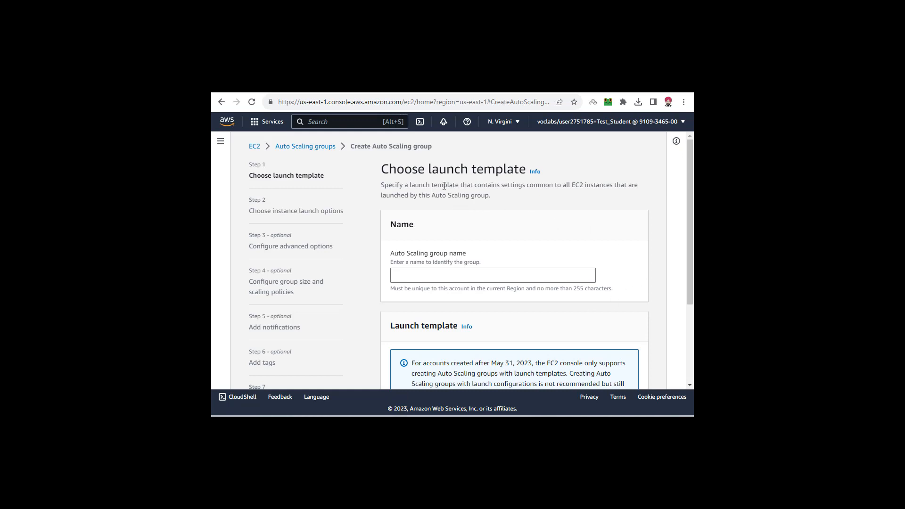
# - Name the Auto Scaling group ASG-1
pyautogui.moveTo(386, 176); pyautogui.dragTo(520, 169)
pyautogui.click(464, 167)
pyautogui.click(448, 274)
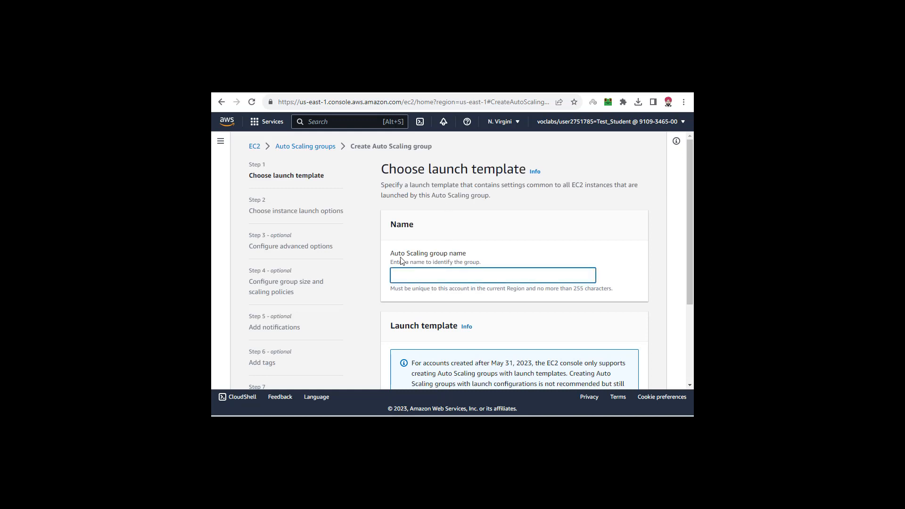
pyautogui.moveTo(402, 255); pyautogui.dragTo(461, 255)
pyautogui.click(444, 276)
pyautogui.click(462, 261)
# - Check the existing launch templates for the group and open the form for creating a new launch template
pyautogui.scroll(-3, 461, 260)
pyautogui.moveTo(391, 206); pyautogui.dragTo(455, 209)
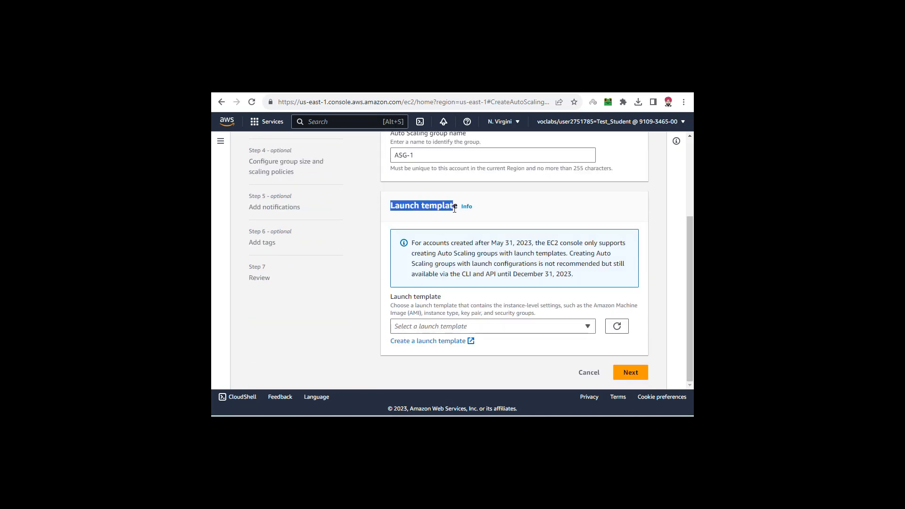
pyautogui.click(440, 209)
pyautogui.click(511, 326)
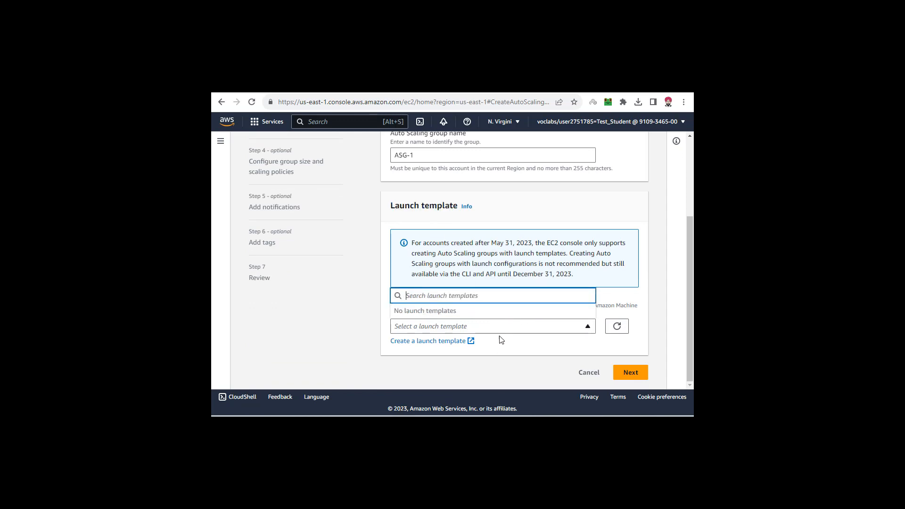
pyautogui.click(437, 346)
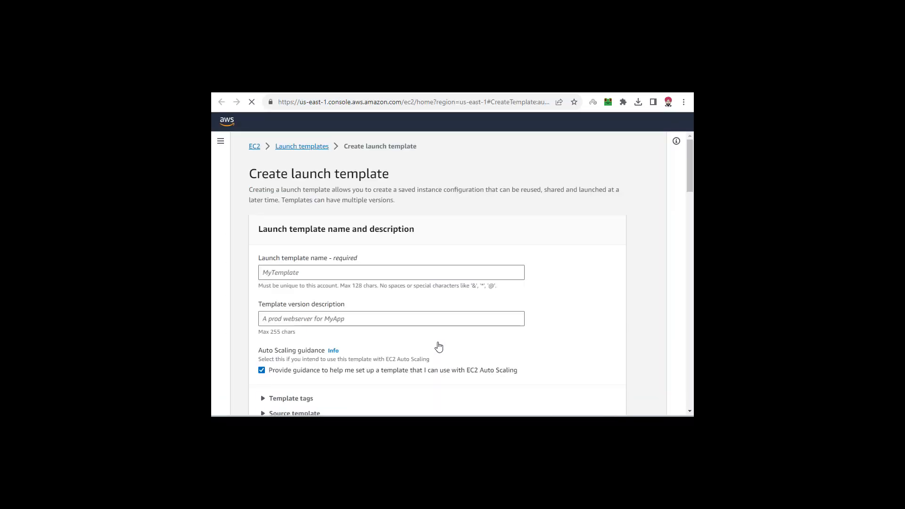
# - Name the launch template LT-1
pyautogui.click(373, 273)
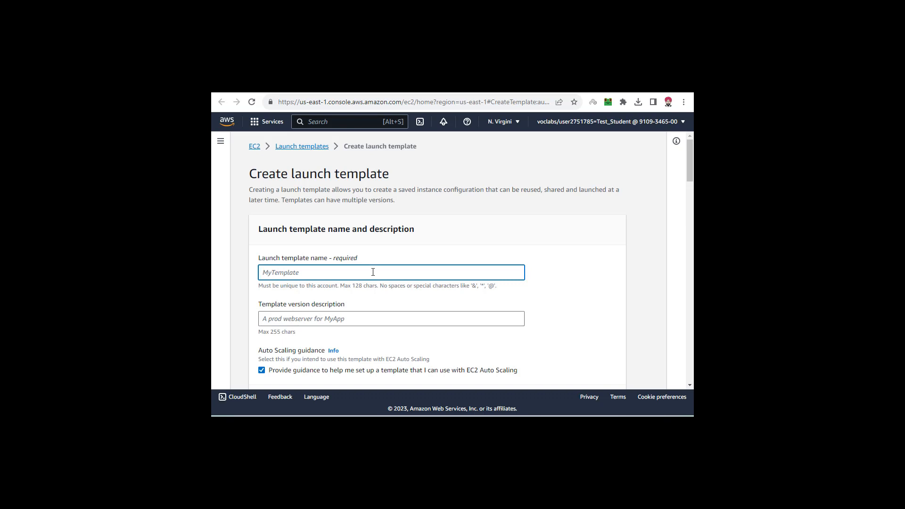
pyautogui.write('LT-1')
pyautogui.click(372, 294)
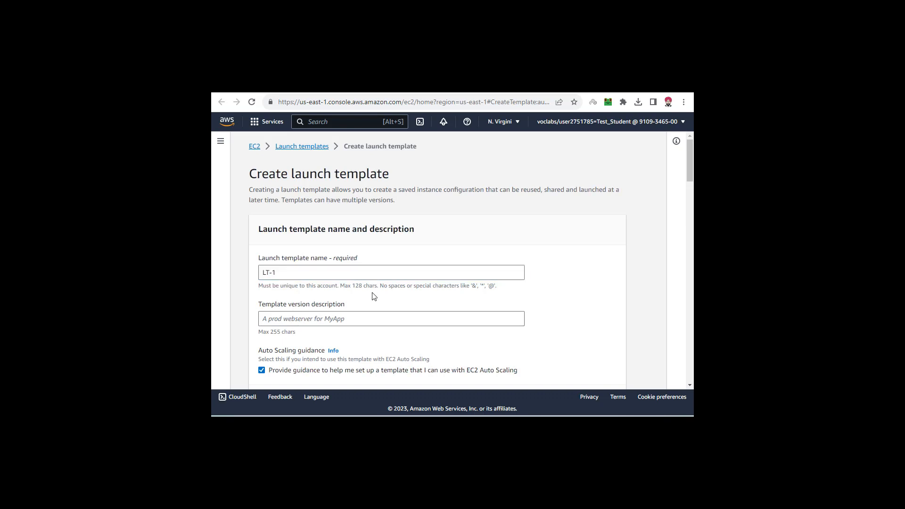
pyautogui.scroll(-5, 370, 292)
pyautogui.scroll(3, 369, 291)
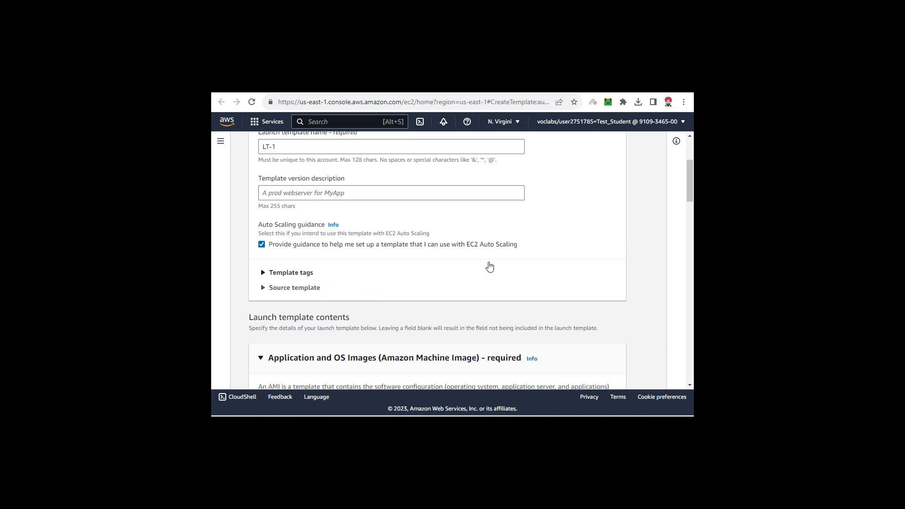
# - Choose AMI-Server1 from the AMIs owned by the account as the launch template's machine image
pyautogui.moveTo(691, 197); pyautogui.dragTo(691, 223)
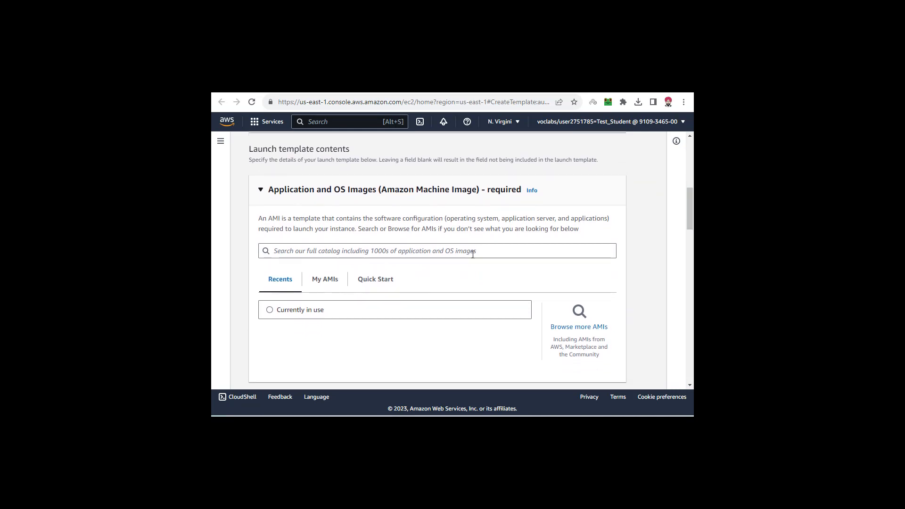
pyautogui.click(334, 284)
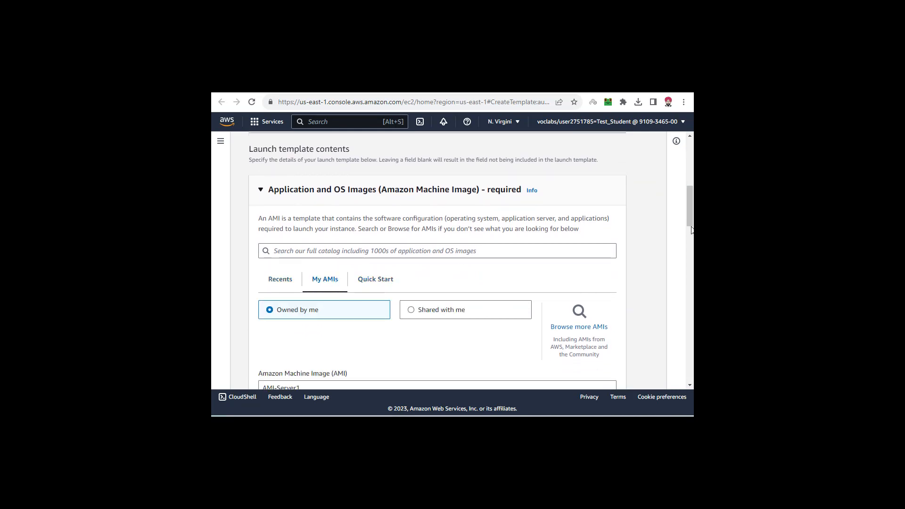
pyautogui.scroll(-4, 532, 241)
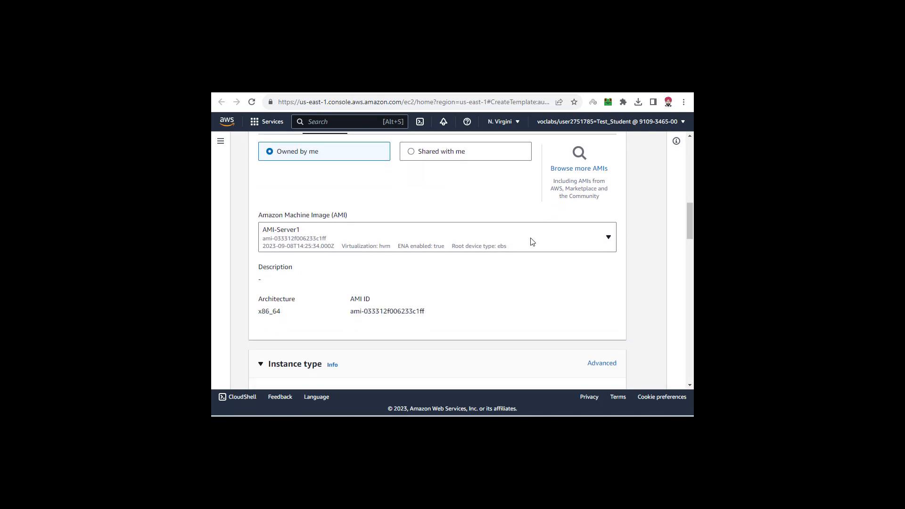
pyautogui.click(313, 235)
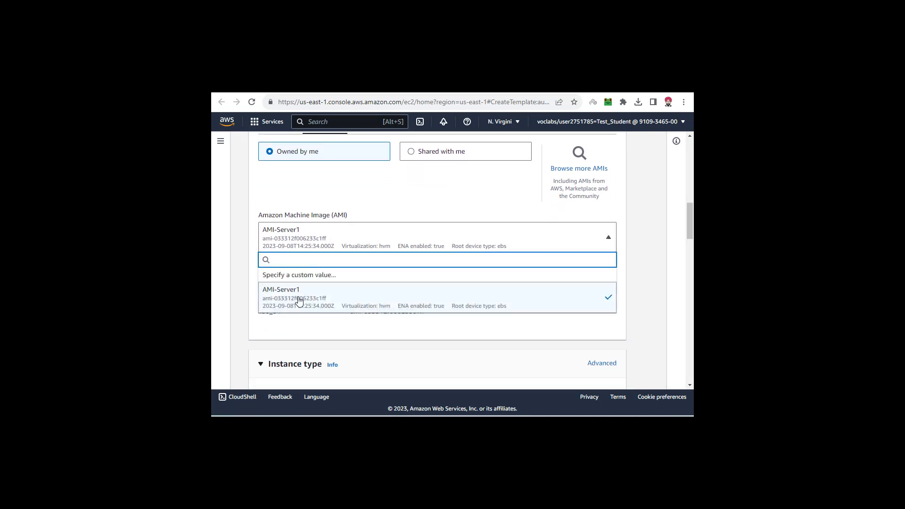
pyautogui.click(643, 249)
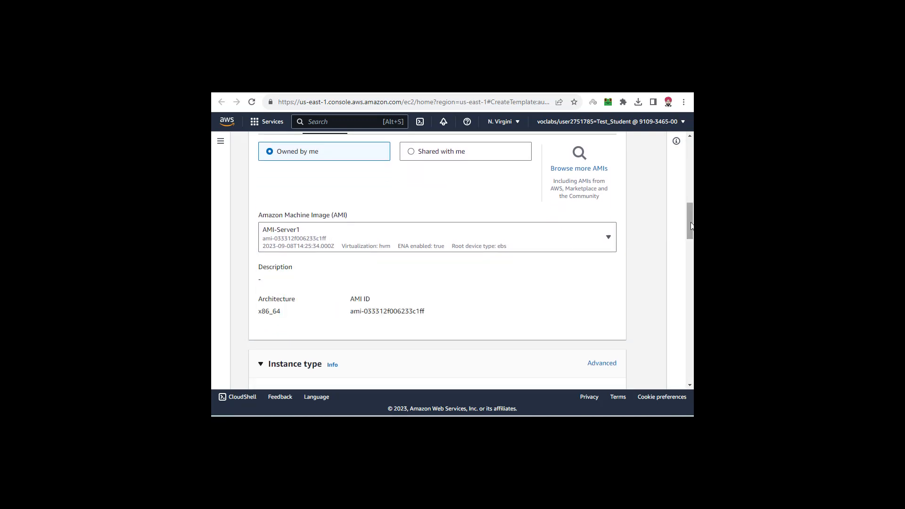
# - Set the launch template's instance type to t2.micro and its key pair to Server-1
pyautogui.moveTo(691, 226); pyautogui.dragTo(691, 255)
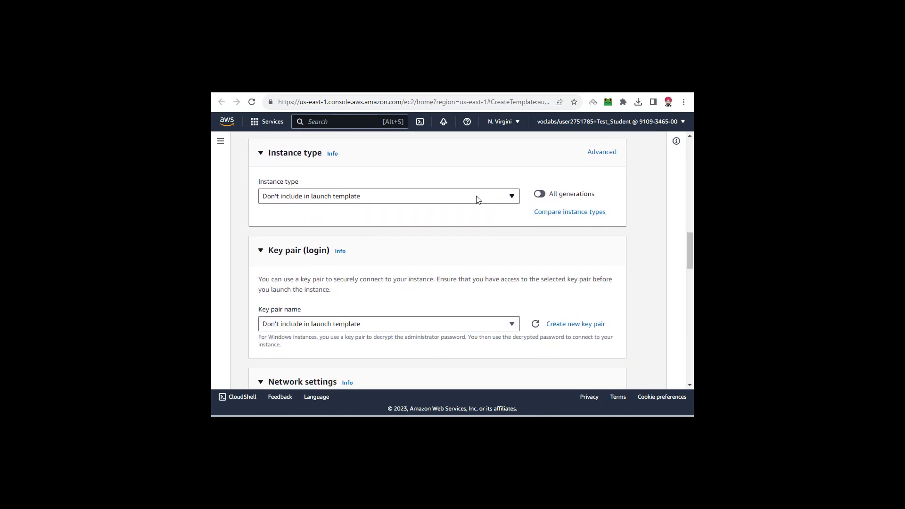
pyautogui.click(421, 202)
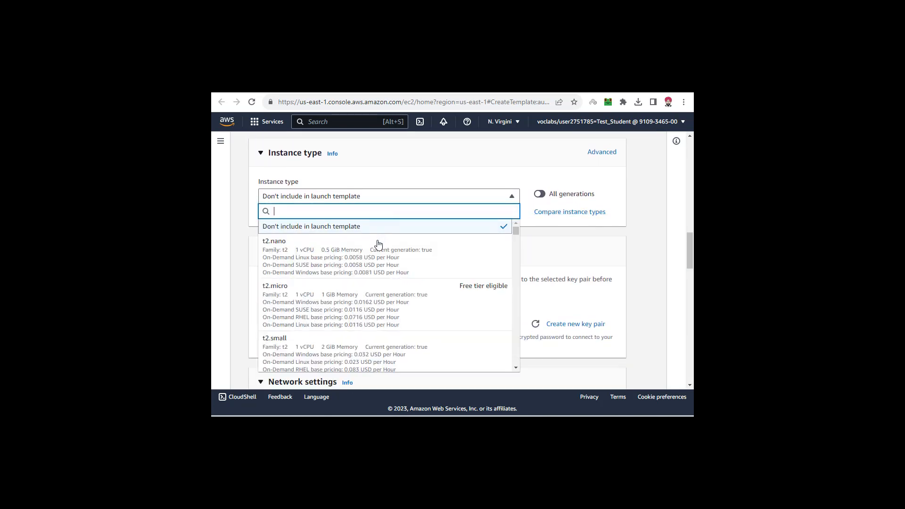
pyautogui.click(278, 297)
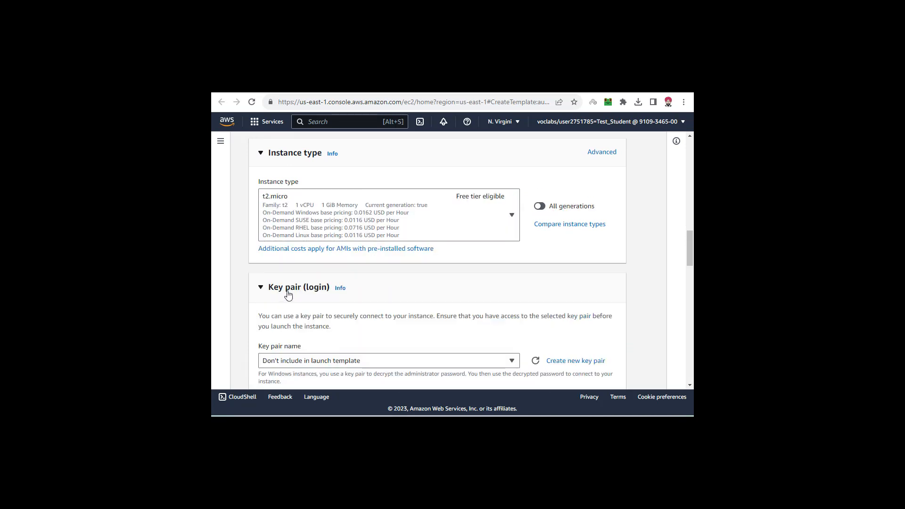
pyautogui.moveTo(691, 250); pyautogui.dragTo(691, 269)
pyautogui.click(451, 233)
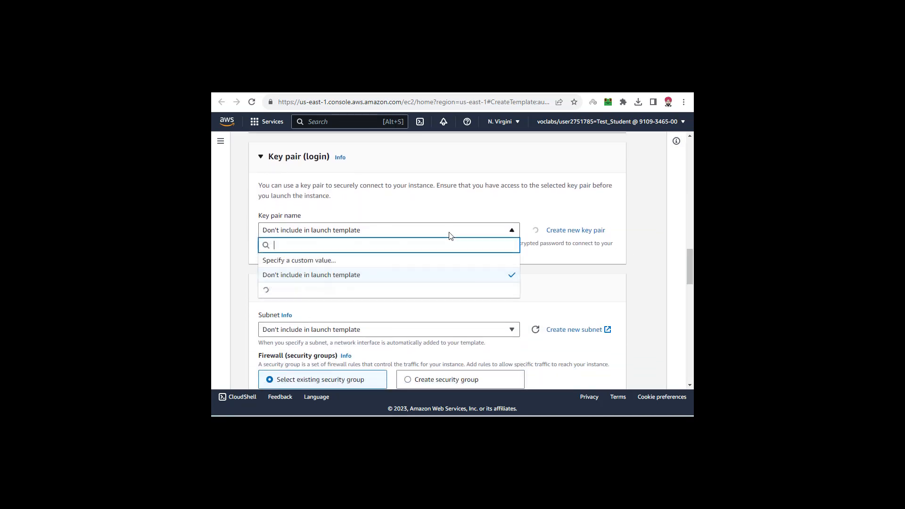
pyautogui.click(318, 336)
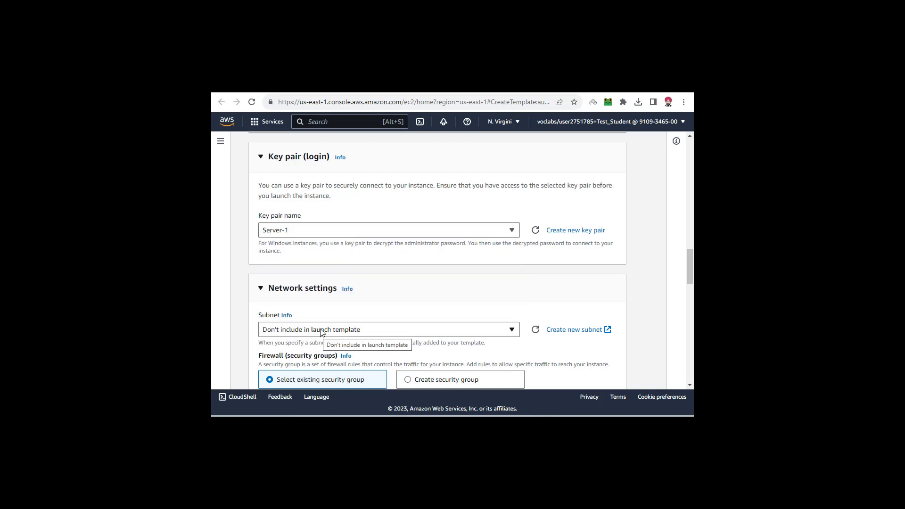
# - Create the launch template with the remaining settings at their defaults, and open the list of launch templates
pyautogui.moveTo(692, 267); pyautogui.dragTo(688, 364)
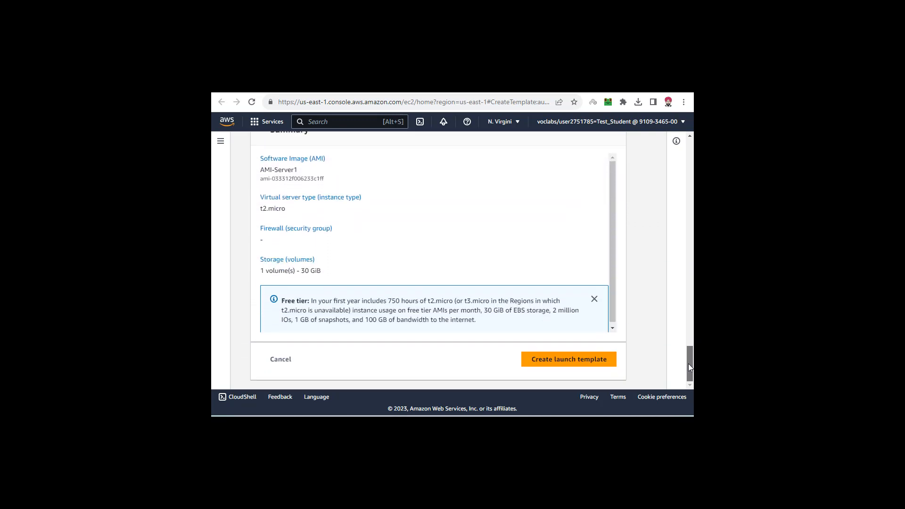
pyautogui.click(576, 363)
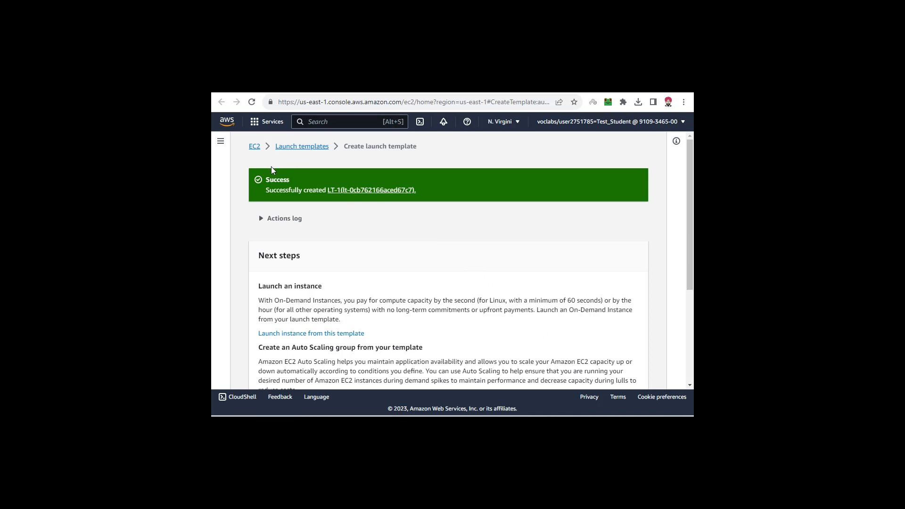
pyautogui.moveTo(266, 180); pyautogui.dragTo(434, 191)
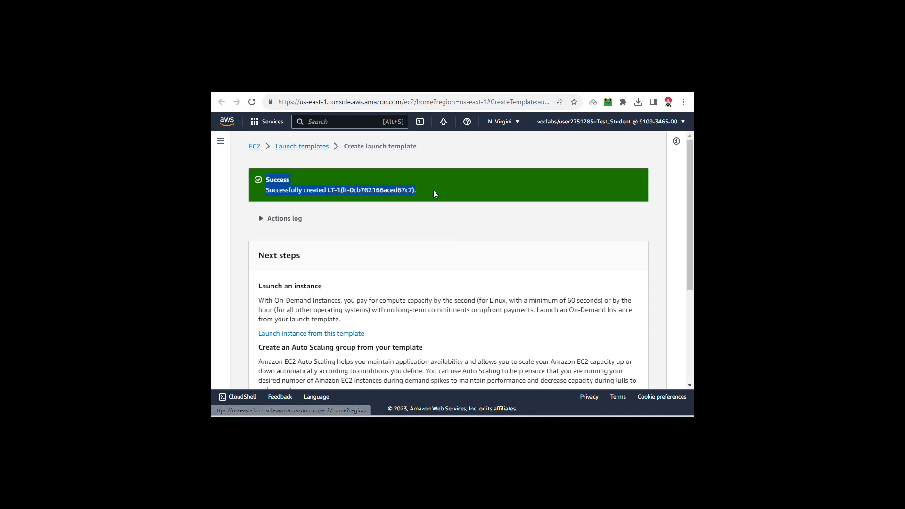
pyautogui.click(434, 190)
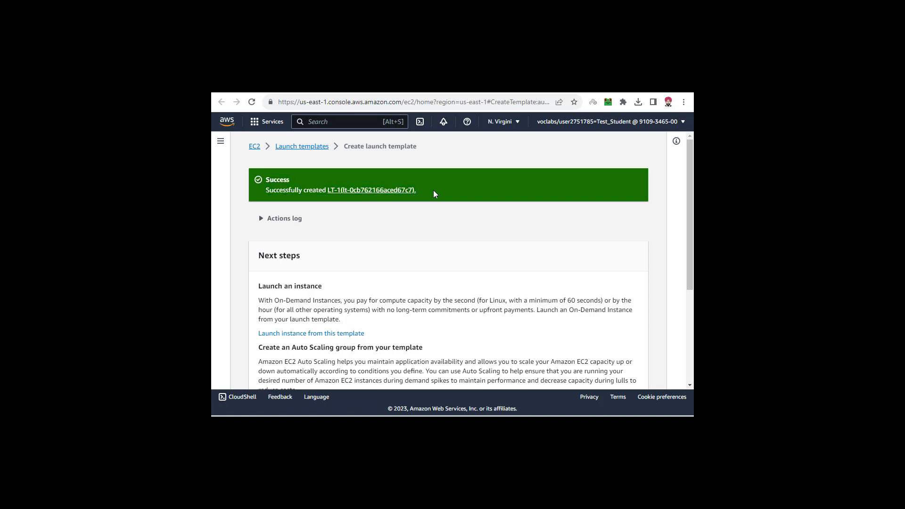
pyautogui.scroll(-4, 434, 190)
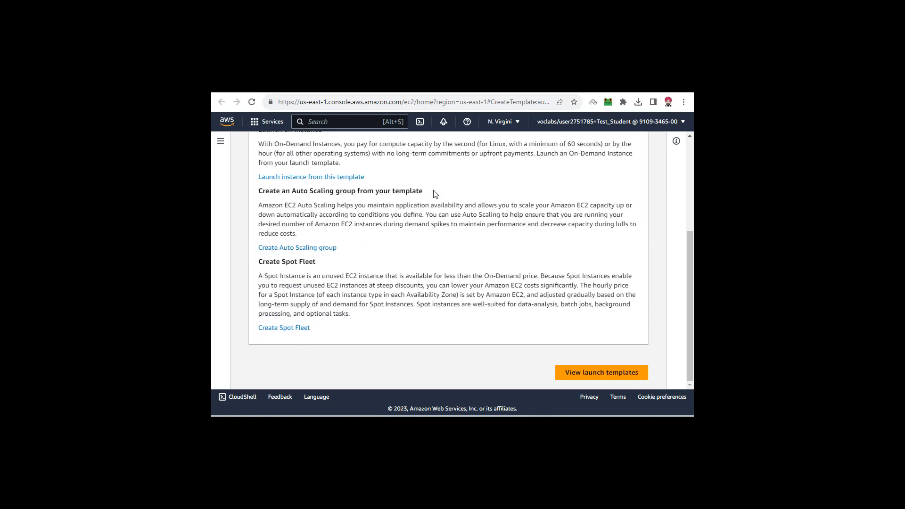
pyautogui.click(582, 373)
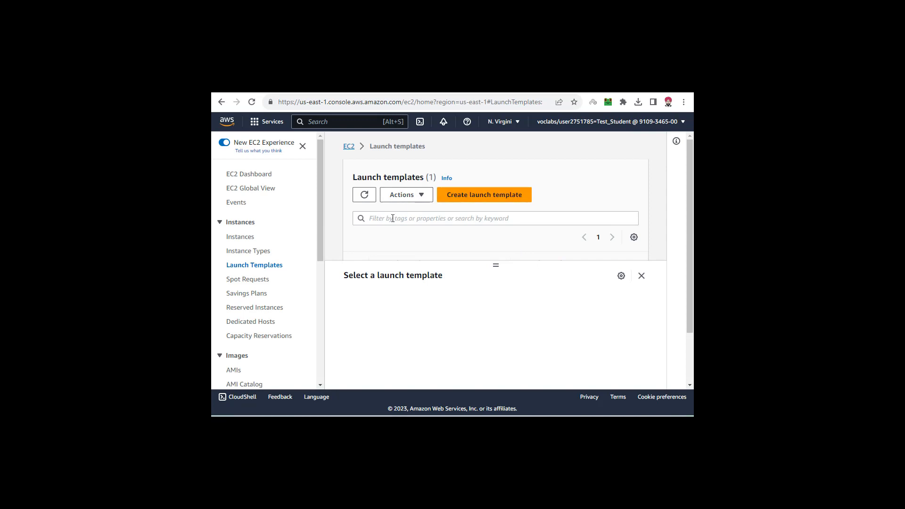
# - Start creating an Auto Scaling group and name it ASG-1
pyautogui.click(642, 276)
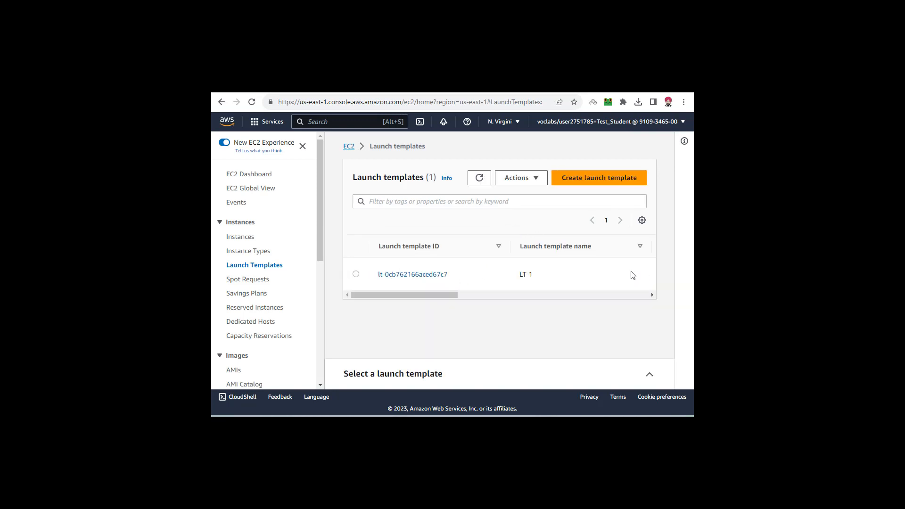
pyautogui.moveTo(416, 294)
pyautogui.mouseDown()
pyautogui.moveTo(589, 294)
pyautogui.moveTo(398, 295)
pyautogui.mouseUp()
pyautogui.scroll(-5, 261, 236)
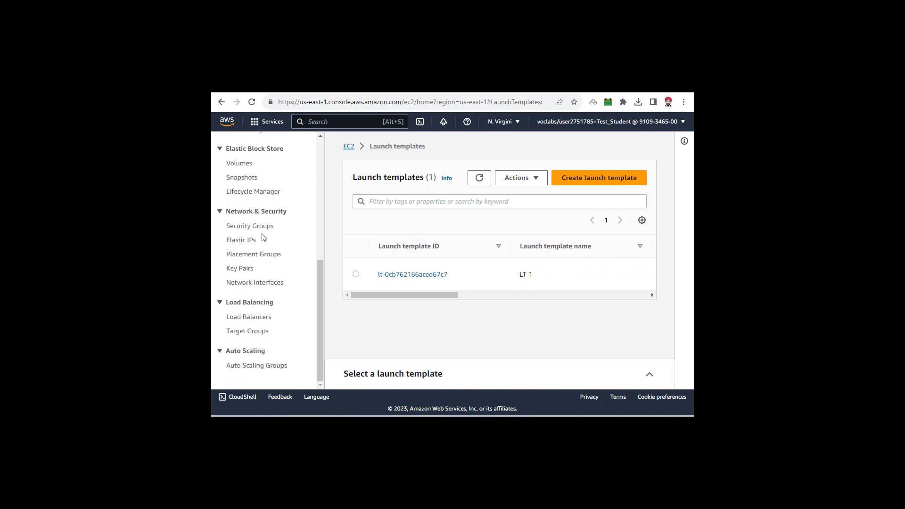
pyautogui.click(257, 365)
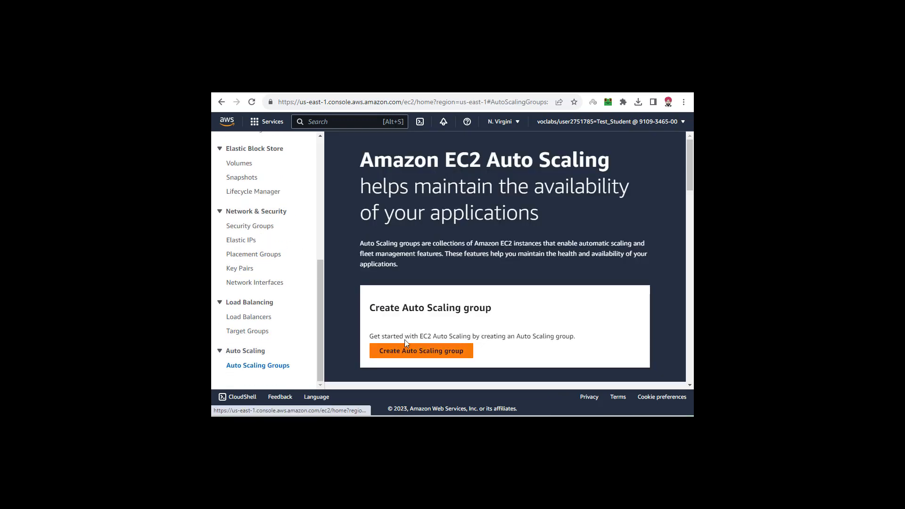
pyautogui.click(424, 351)
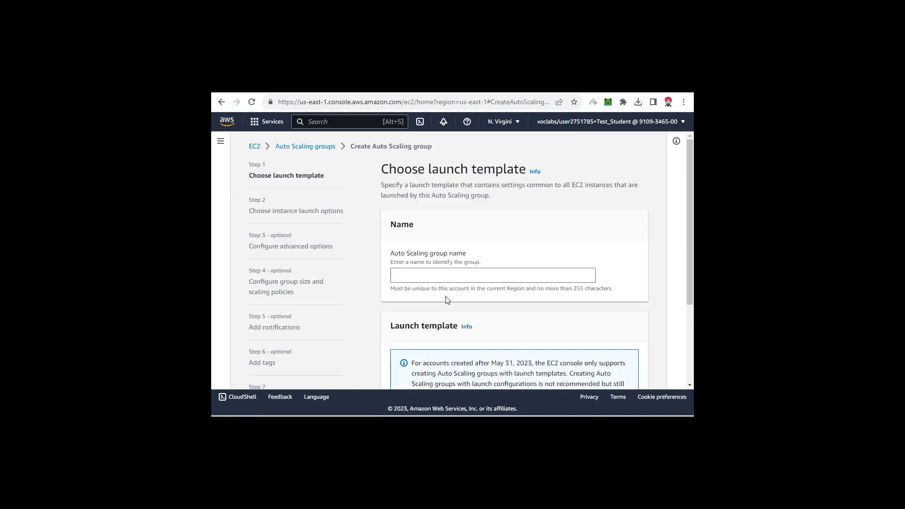
pyautogui.click(447, 276)
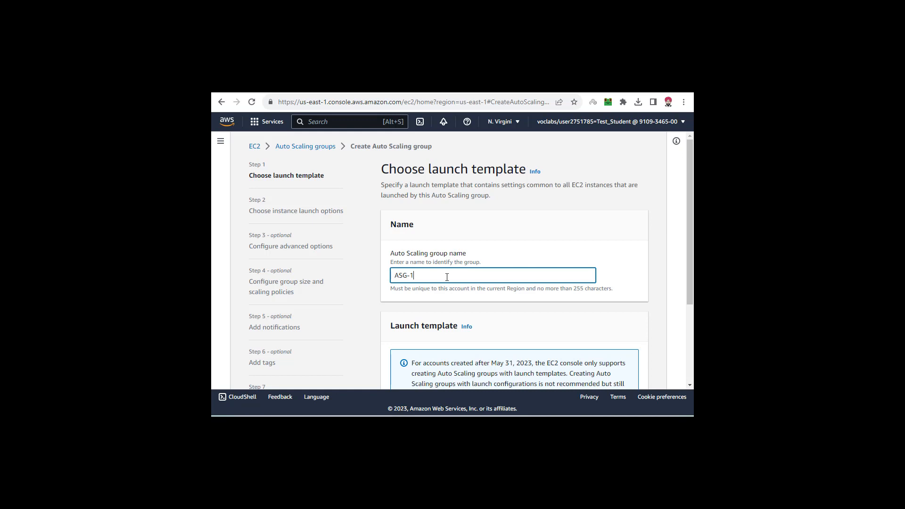
pyautogui.write('ASG-1')
pyautogui.click(450, 288)
# - Select LT-1 as the Auto Scaling group's launch template with its default version, and continue to the instance launch options
pyautogui.scroll(-3, 450, 288)
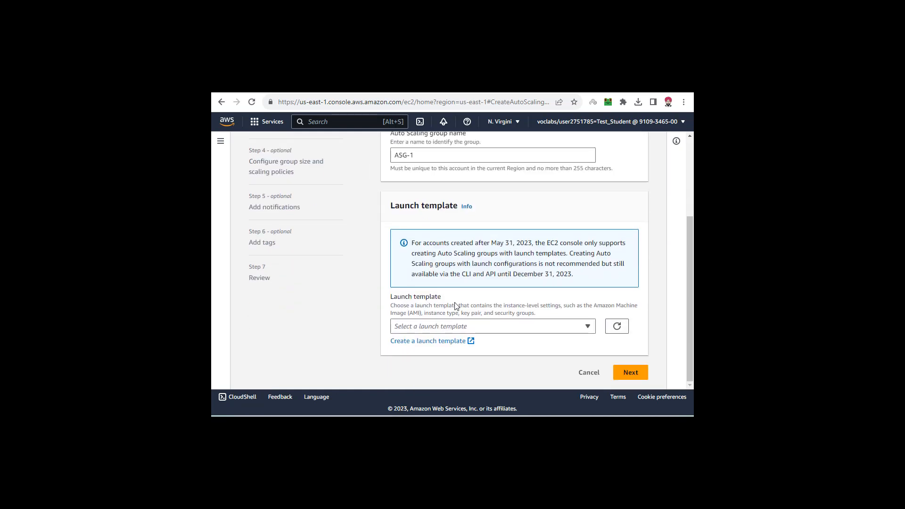
pyautogui.click(475, 326)
pyautogui.click(462, 312)
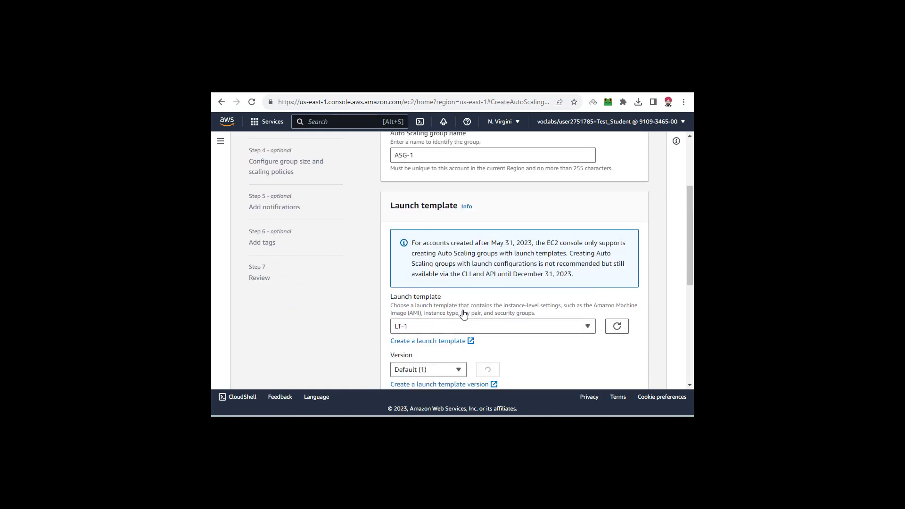
pyautogui.scroll(-3, 464, 314)
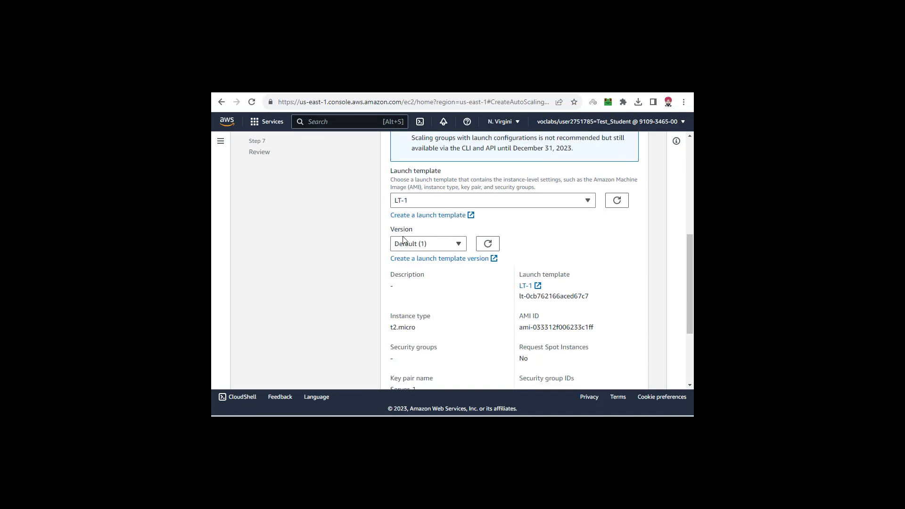
pyautogui.scroll(-3, 545, 248)
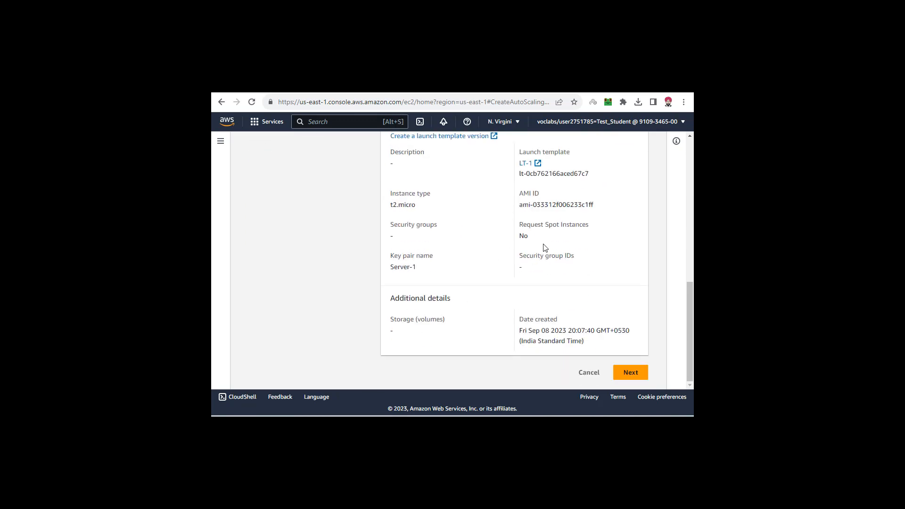
pyautogui.click(623, 372)
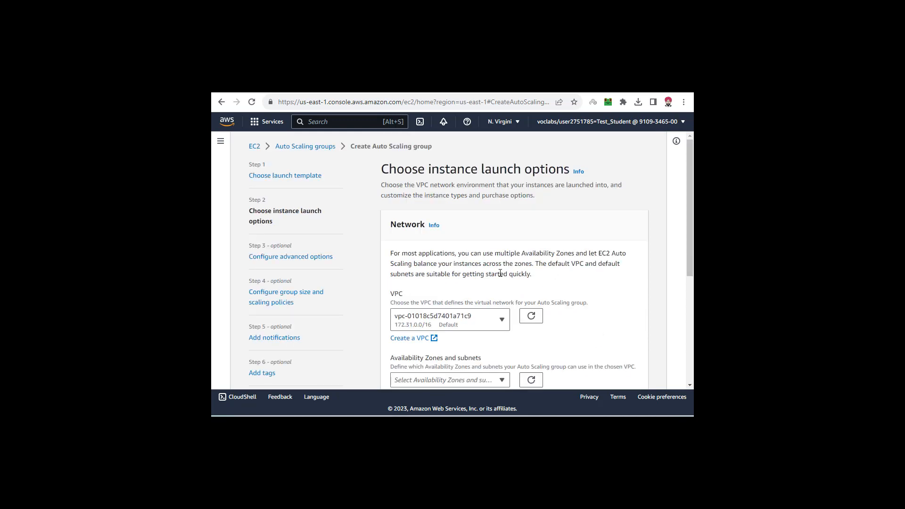
# - Keep the default VPC and try to continue without selecting an Availability Zone or subnet
pyautogui.click(479, 324)
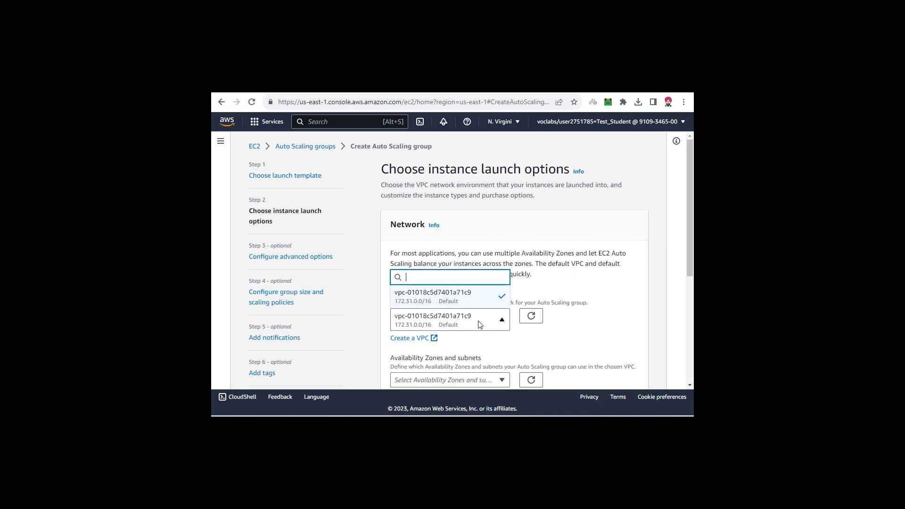
pyautogui.click(479, 325)
pyautogui.scroll(-3, 535, 307)
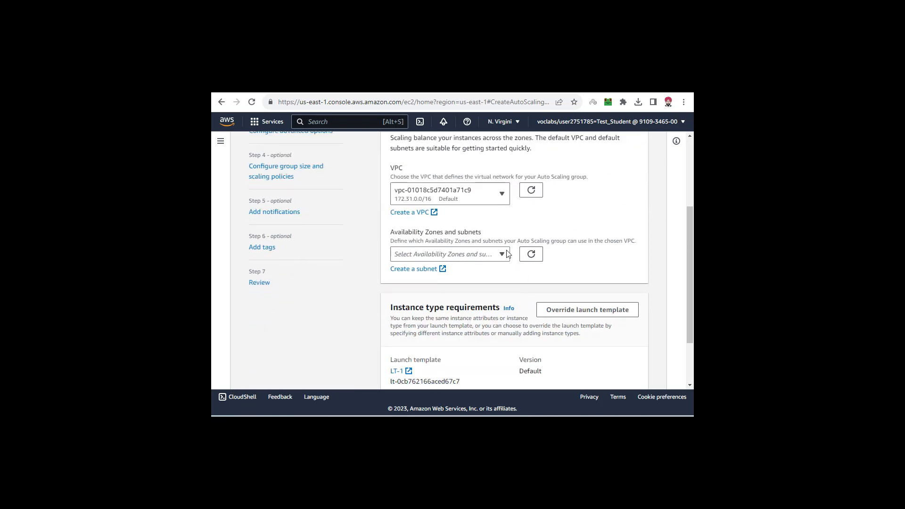
pyautogui.moveTo(404, 233); pyautogui.dragTo(476, 231)
pyautogui.scroll(-2, 477, 232)
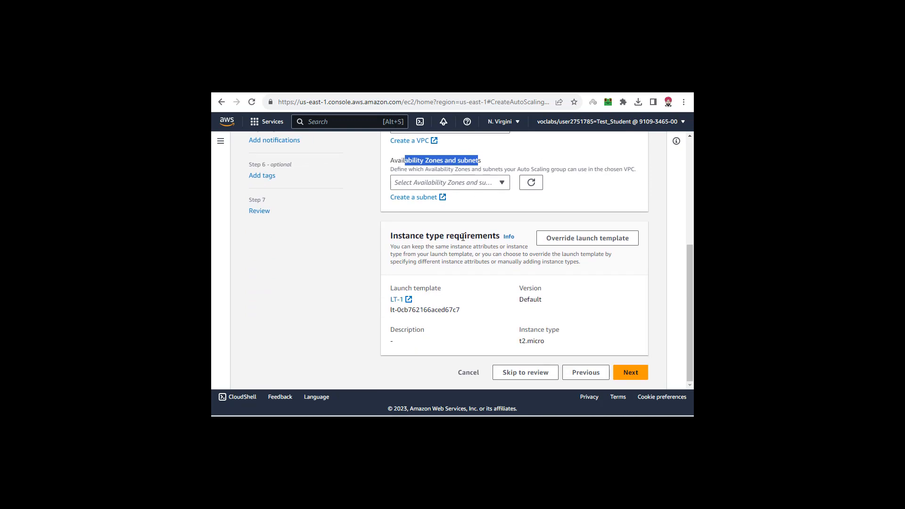
pyautogui.click(463, 237)
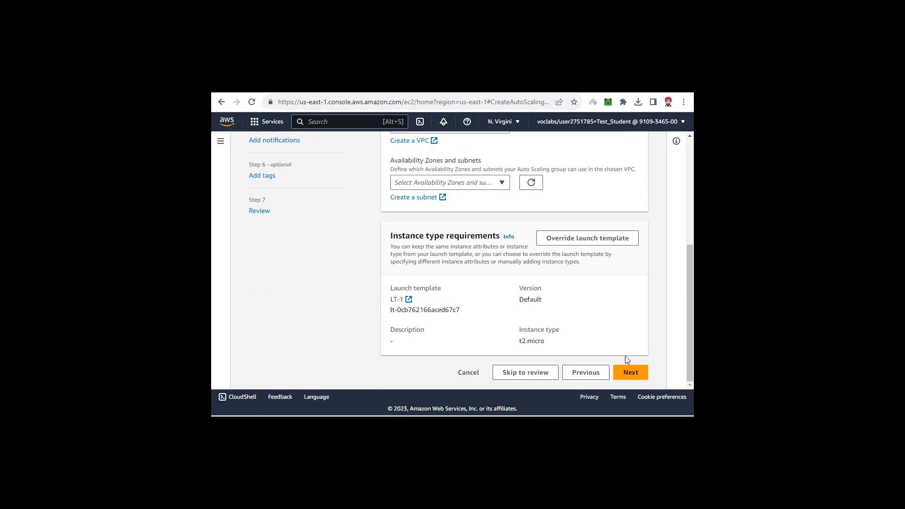
pyautogui.click(632, 373)
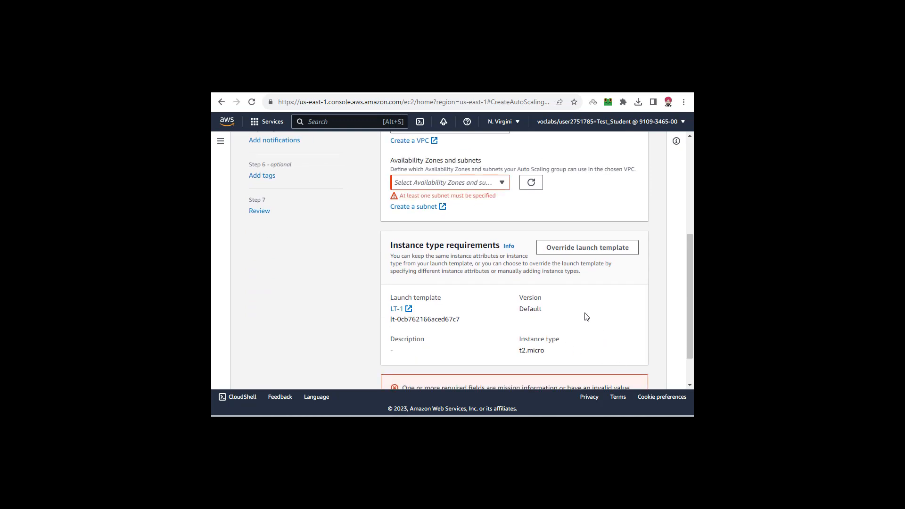
# - Select only the default us-east-1a subnet for the Auto Scaling group and continue to the advanced options
pyautogui.click(502, 184)
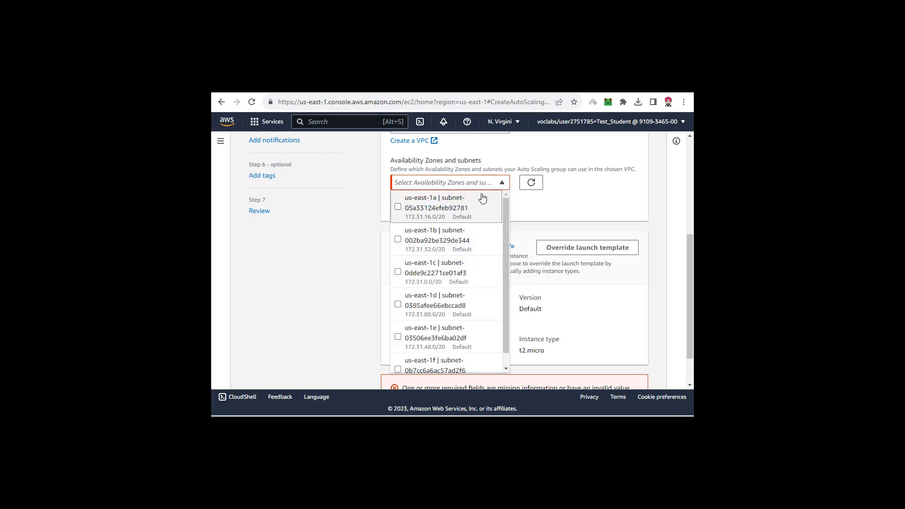
pyautogui.click(397, 208)
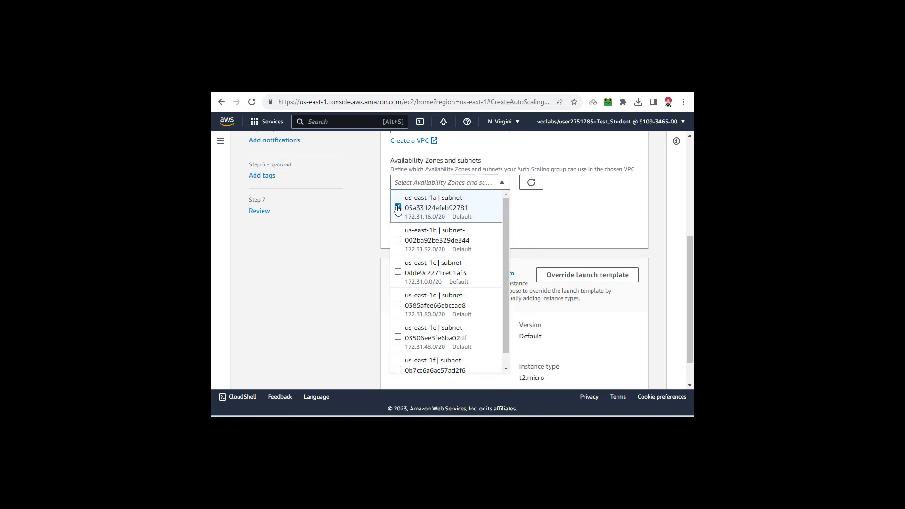
pyautogui.click(397, 239)
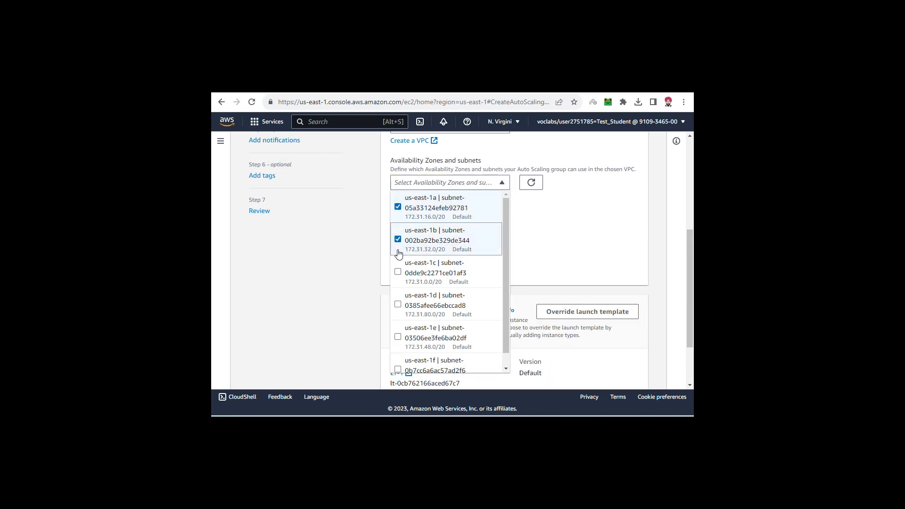
pyautogui.click(399, 240)
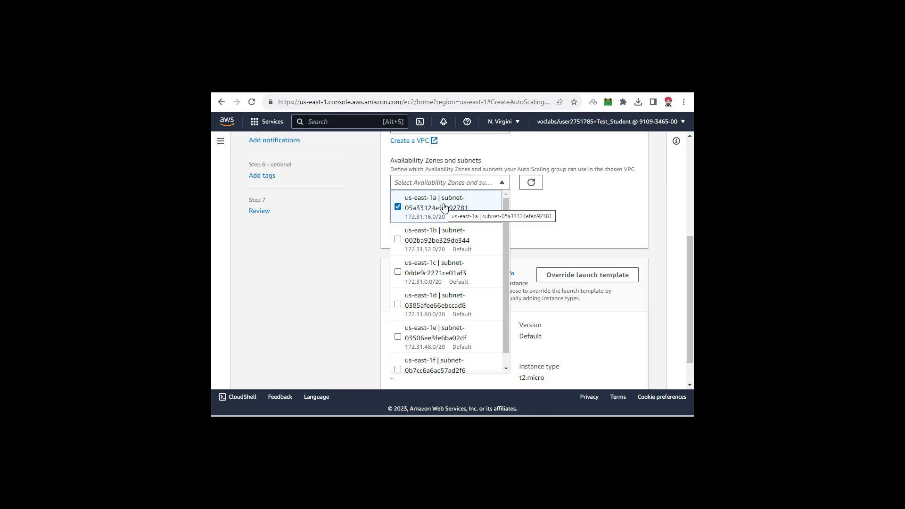
pyautogui.scroll(-1, 443, 210)
pyautogui.click(522, 212)
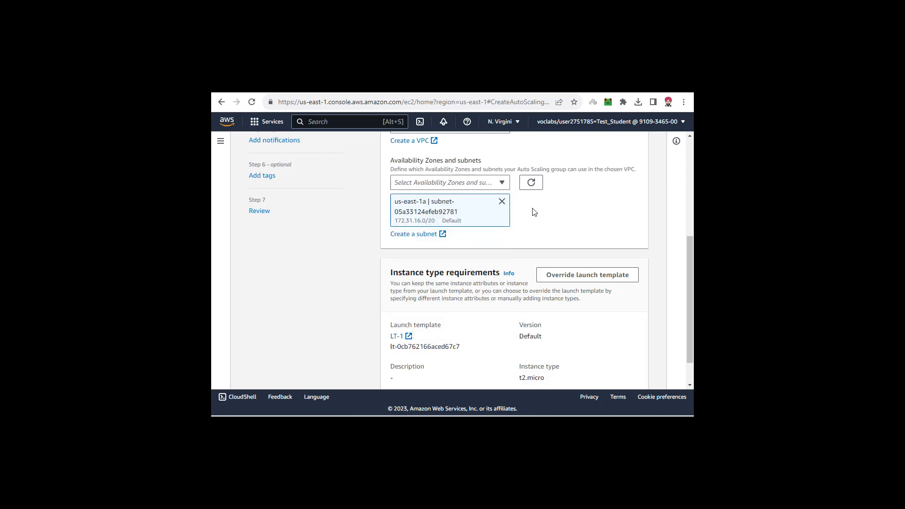
pyautogui.scroll(-1, 533, 210)
pyautogui.click(642, 376)
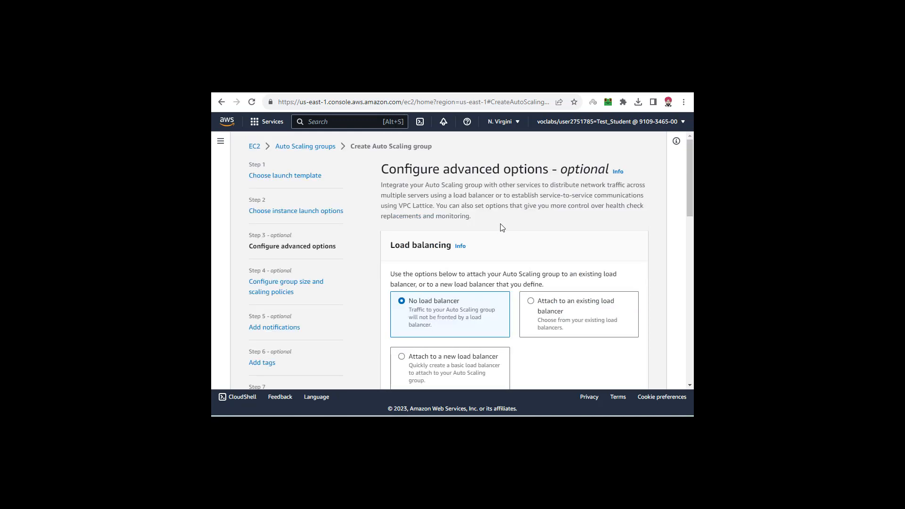
# - Examine the load balancing and VPC Lattice options, leaving the group with no load balancer
pyautogui.scroll(-3, 502, 228)
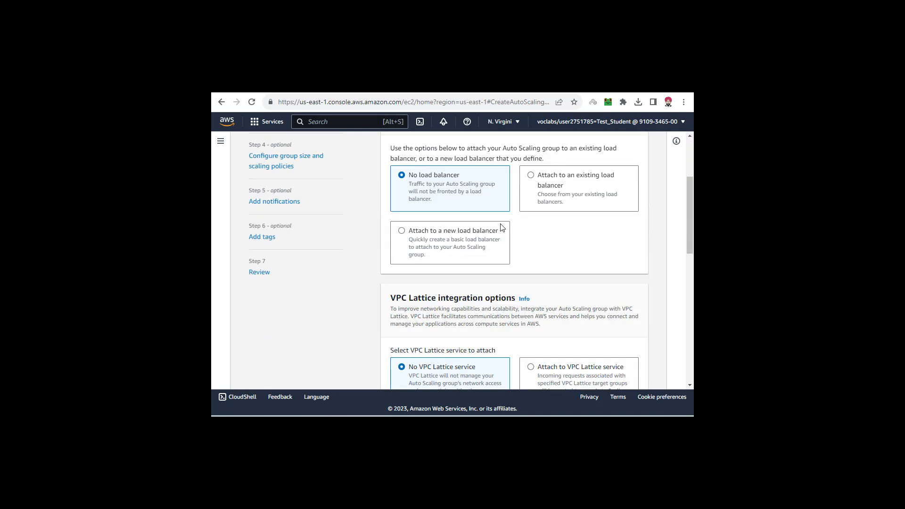
pyautogui.click(546, 183)
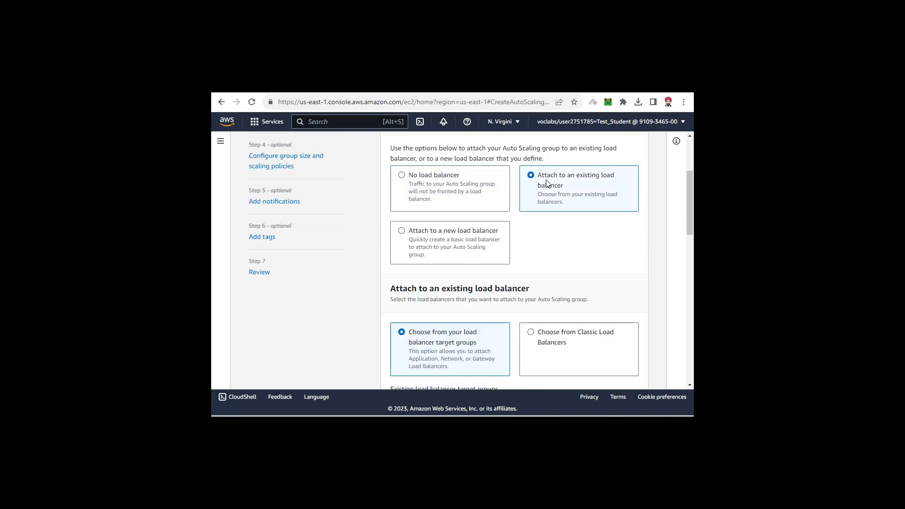
pyautogui.click(413, 236)
pyautogui.click(421, 178)
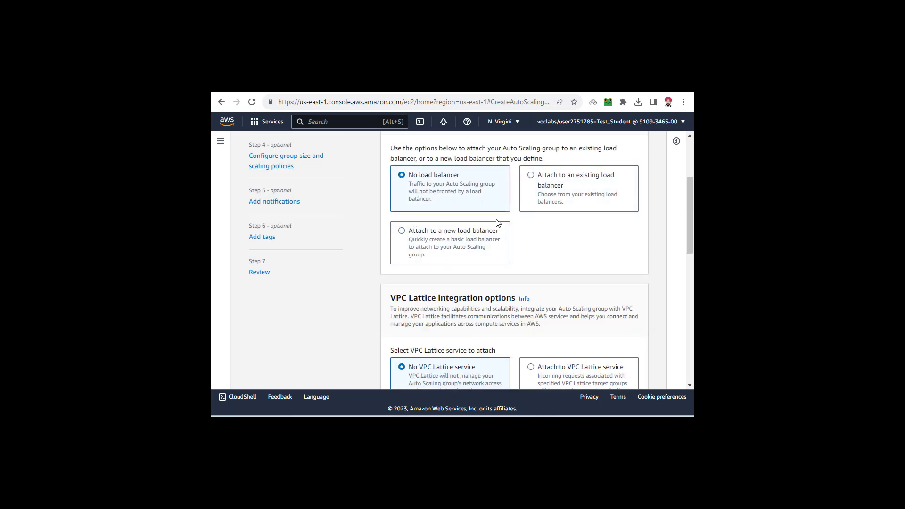
pyautogui.scroll(-3, 497, 222)
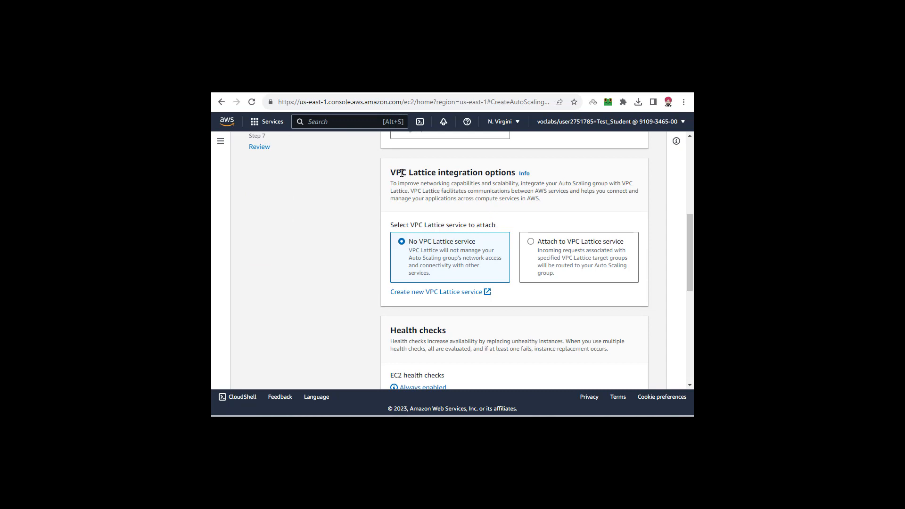
pyautogui.moveTo(436, 172); pyautogui.dragTo(491, 171)
pyautogui.click(495, 172)
pyautogui.moveTo(431, 174); pyautogui.dragTo(497, 173)
pyautogui.click(497, 173)
# - Set the health check grace period to 60 seconds and continue to the group size and scaling policies
pyautogui.scroll(-3, 497, 263)
pyautogui.scroll(-3, 497, 263)
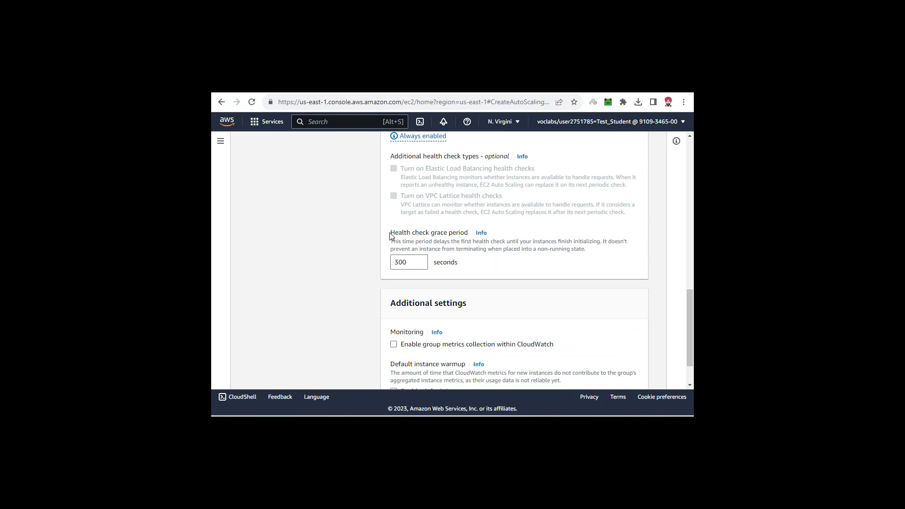
pyautogui.moveTo(390, 233); pyautogui.dragTo(465, 233)
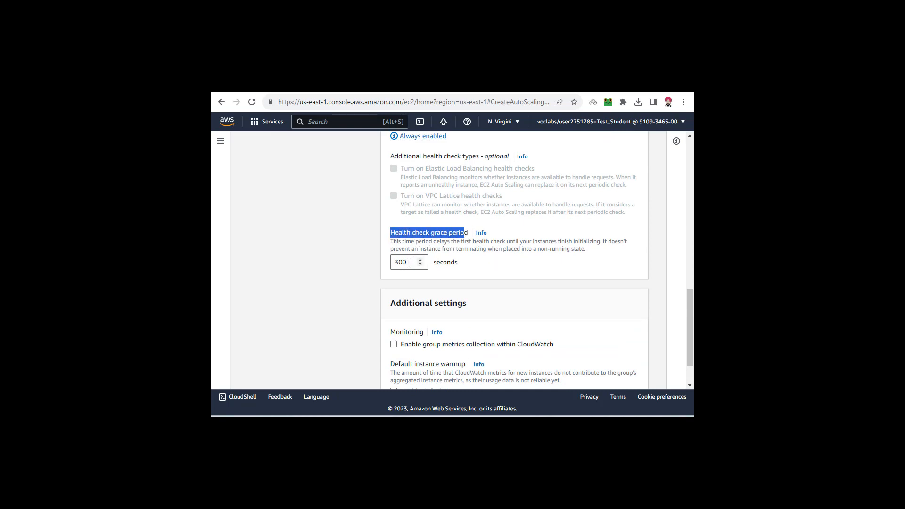
pyautogui.moveTo(409, 262); pyautogui.dragTo(387, 265)
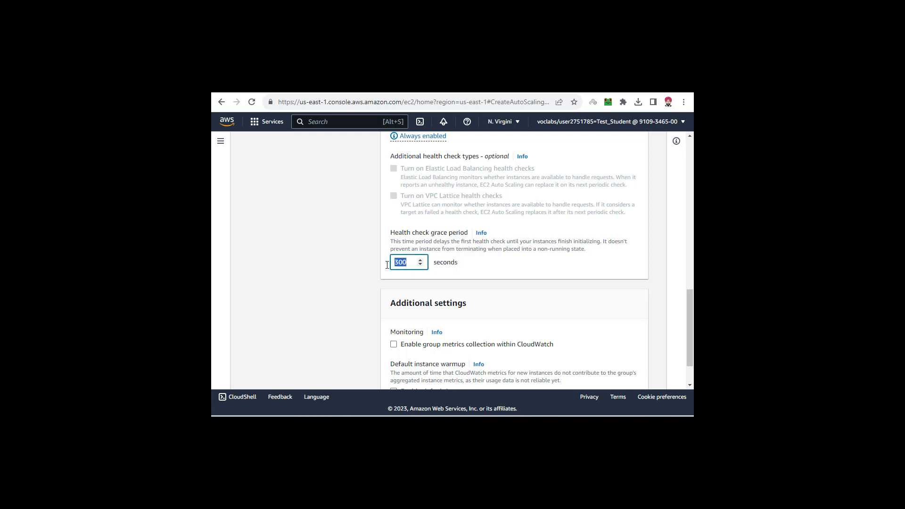
pyautogui.click(398, 264)
pyautogui.moveTo(410, 262); pyautogui.dragTo(389, 264)
pyautogui.write('60')
pyautogui.click(502, 272)
pyautogui.scroll(-1, 501, 272)
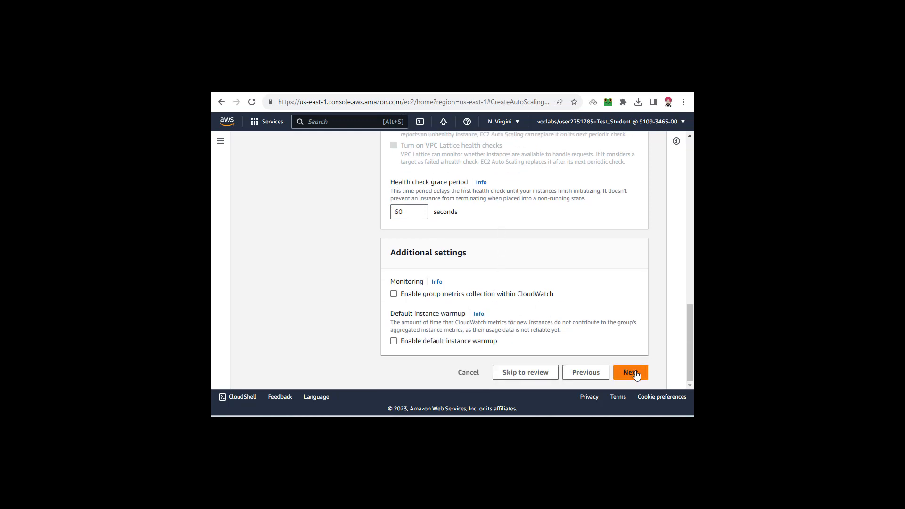
pyautogui.click(622, 368)
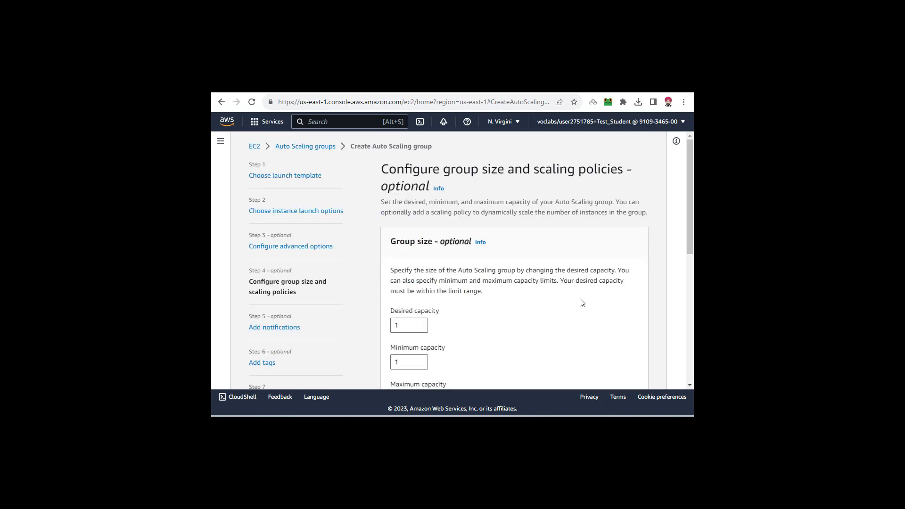
# - Set the group's maximum capacity to 4, keeping the desired and minimum capacity at 1
pyautogui.scroll(-3, 580, 301)
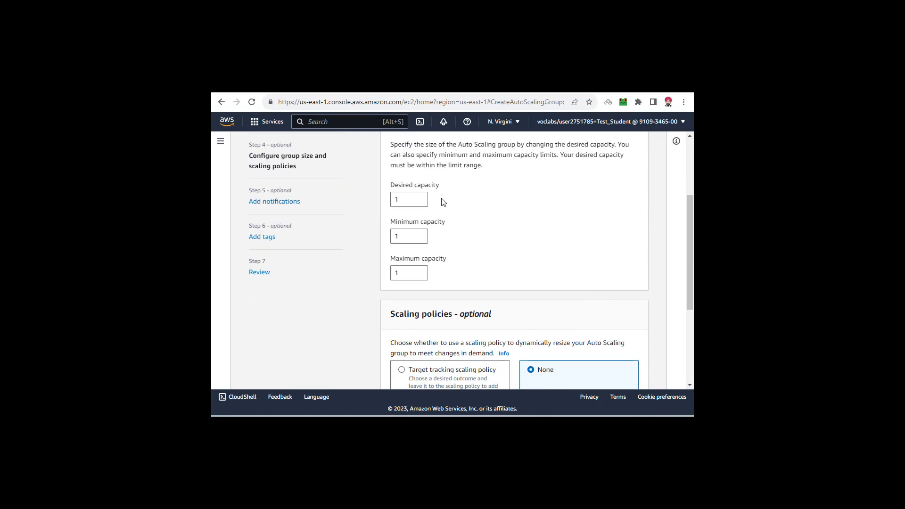
pyautogui.click(409, 200)
pyautogui.doubleClick(407, 199)
pyautogui.click(407, 233)
pyautogui.click(407, 272)
pyautogui.moveTo(402, 273); pyautogui.dragTo(390, 273)
pyautogui.click(420, 272)
pyautogui.click(453, 283)
# - Examine the scaling policy and scale-in protection options, and recheck the maximum capacity setting
pyautogui.scroll(-3, 465, 282)
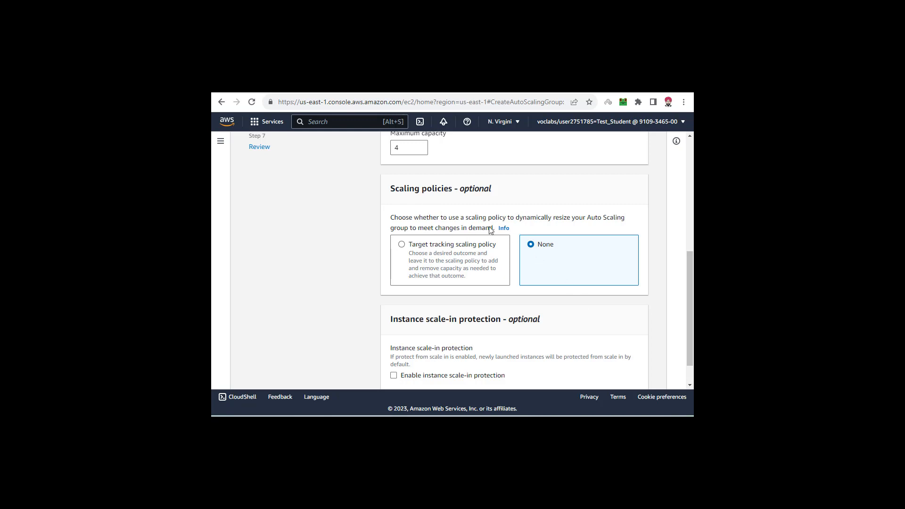
pyautogui.moveTo(688, 270); pyautogui.dragTo(688, 293)
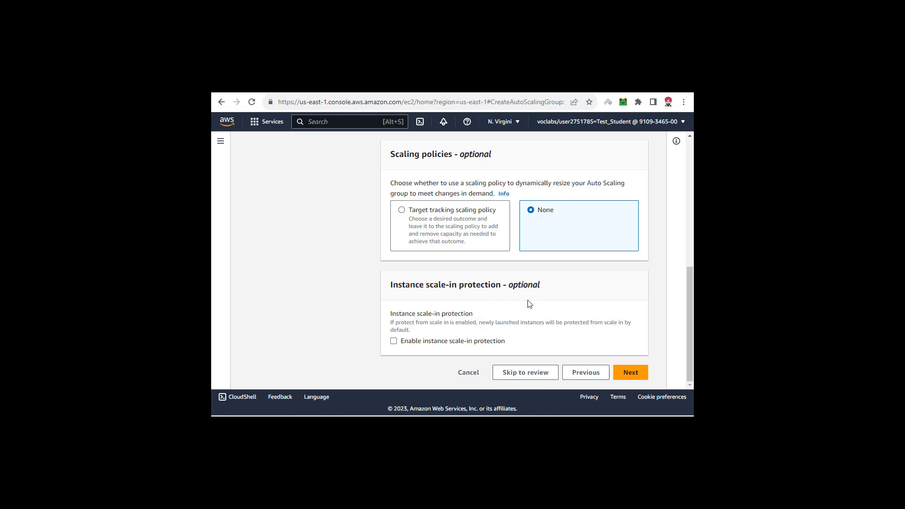
pyautogui.moveTo(688, 310); pyautogui.dragTo(687, 264)
pyautogui.moveTo(395, 200); pyautogui.dragTo(452, 202)
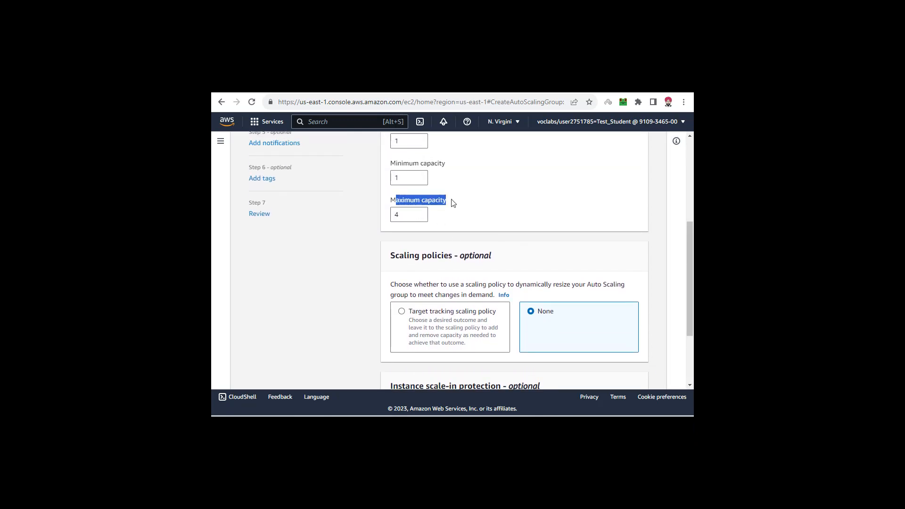
pyautogui.click(419, 214)
pyautogui.moveTo(391, 200); pyautogui.dragTo(450, 203)
pyautogui.click(402, 215)
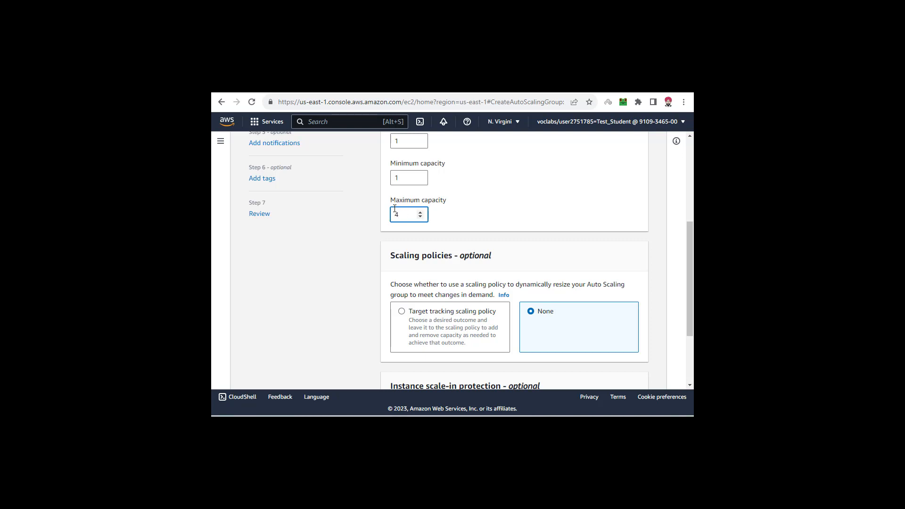
# - Continue through to the review without adding a scaling policy, scale-in protection, notifications or tags
pyautogui.moveTo(399, 200); pyautogui.dragTo(457, 202)
pyautogui.click(456, 202)
pyautogui.moveTo(688, 253); pyautogui.dragTo(688, 306)
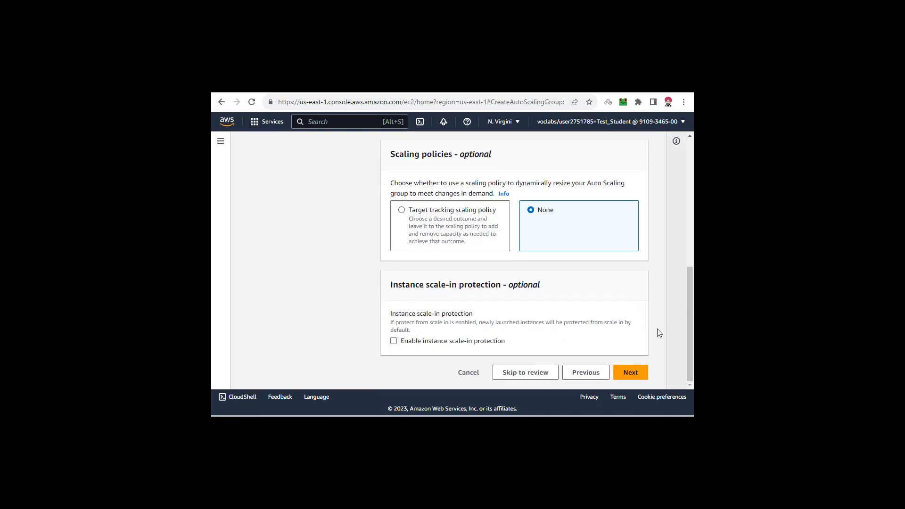
pyautogui.click(630, 373)
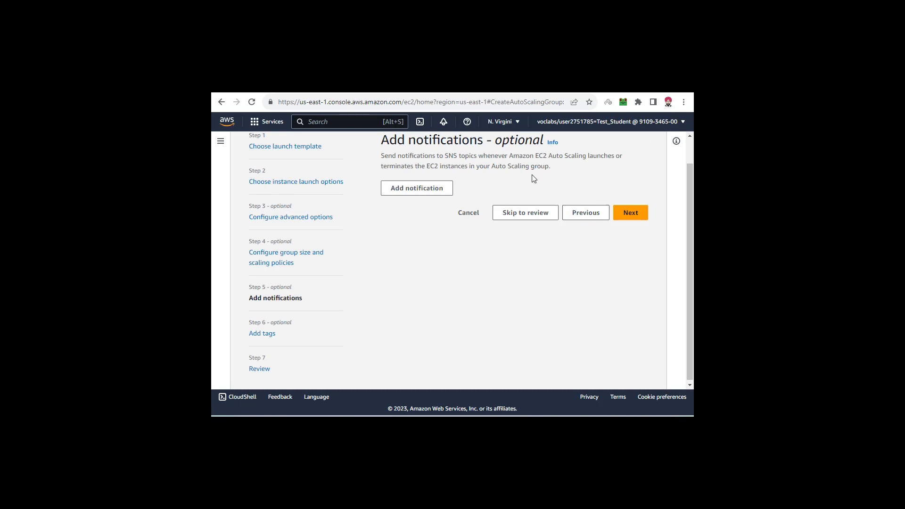
pyautogui.moveTo(383, 143); pyautogui.dragTo(479, 144)
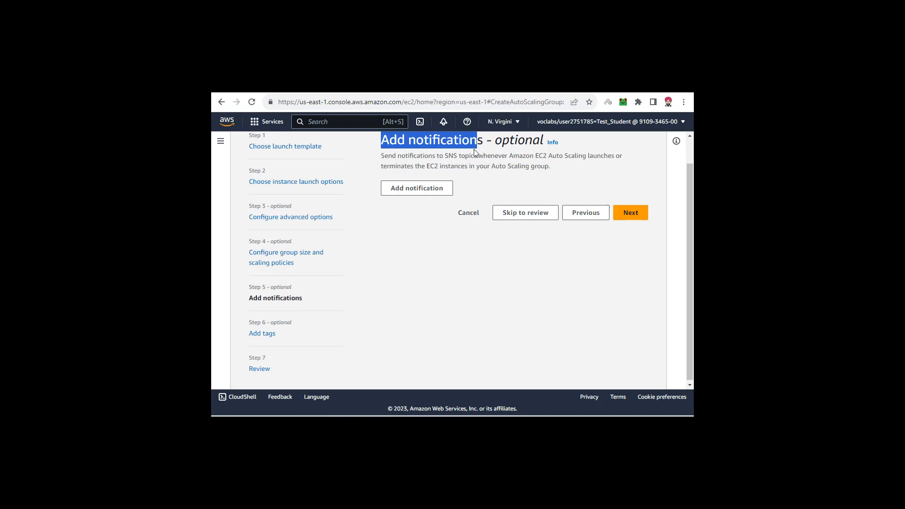
pyautogui.click(466, 155)
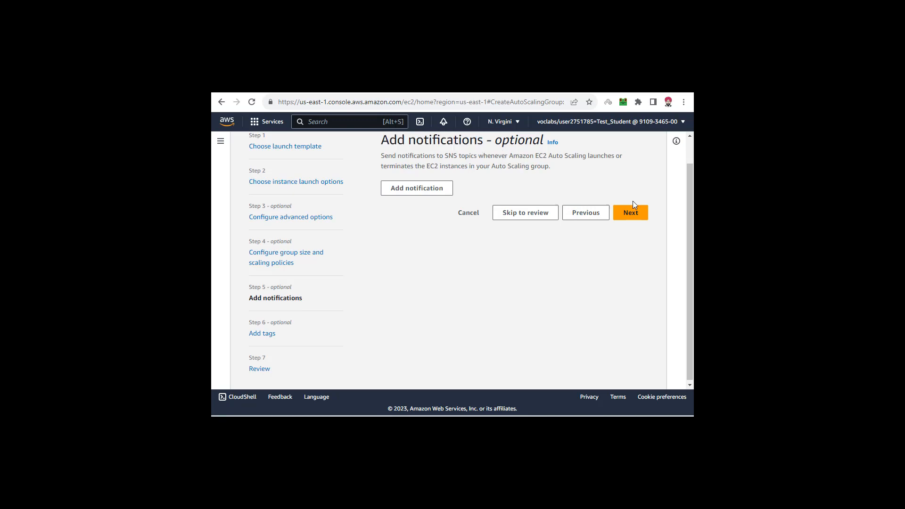
pyautogui.click(637, 215)
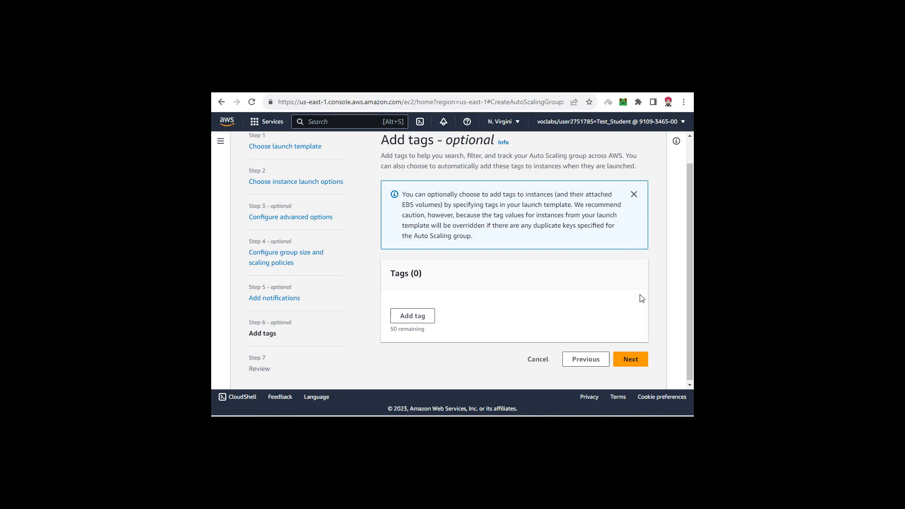
pyautogui.click(641, 361)
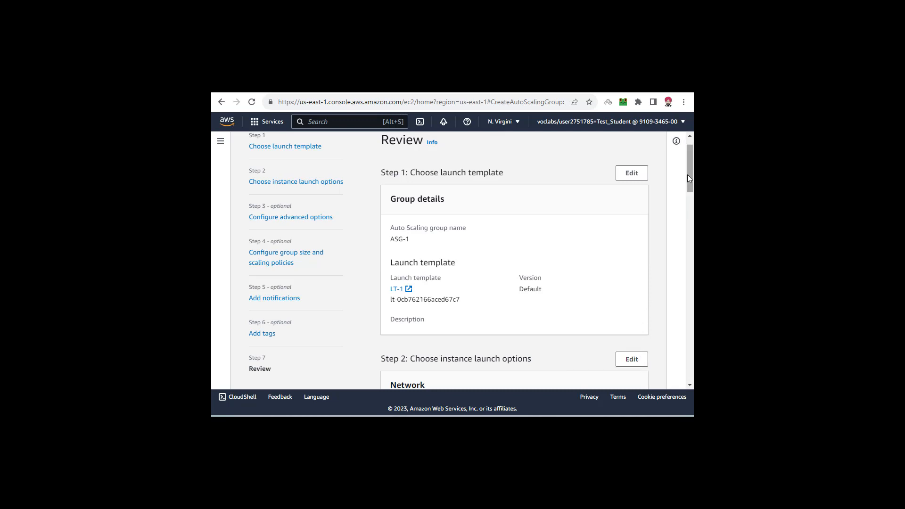
# - Examine the health check grace period and the desired, minimum and maximum capacity in the review
pyautogui.moveTo(687, 175); pyautogui.dragTo(693, 271)
pyautogui.moveTo(520, 297); pyautogui.dragTo(564, 300)
pyautogui.click(581, 298)
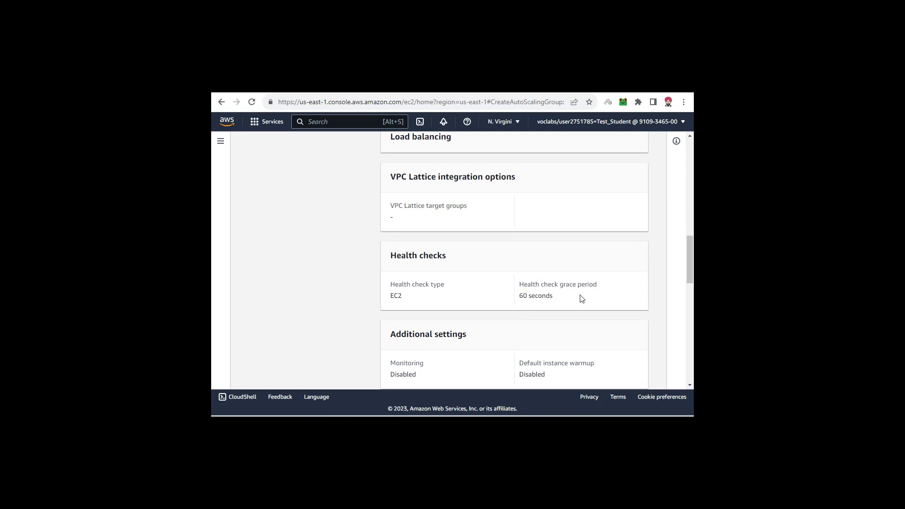
pyautogui.scroll(-3, 582, 297)
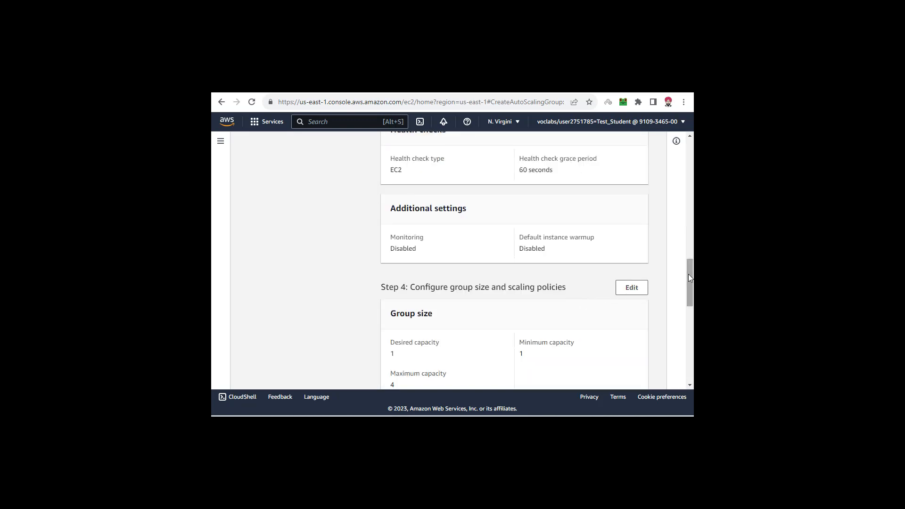
pyautogui.moveTo(689, 273); pyautogui.dragTo(688, 295)
pyautogui.moveTo(389, 242); pyautogui.dragTo(428, 245)
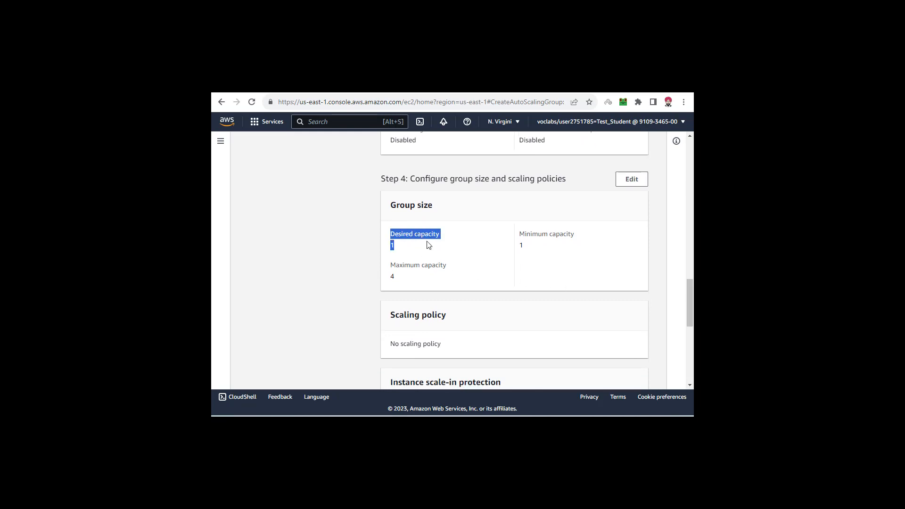
pyautogui.moveTo(520, 239); pyautogui.dragTo(562, 250)
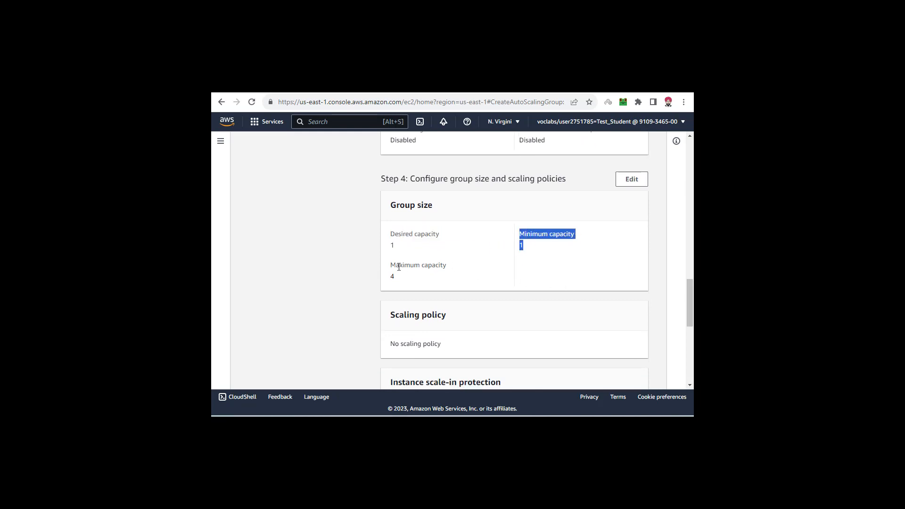
pyautogui.moveTo(389, 264); pyautogui.dragTo(429, 282)
pyautogui.click(429, 282)
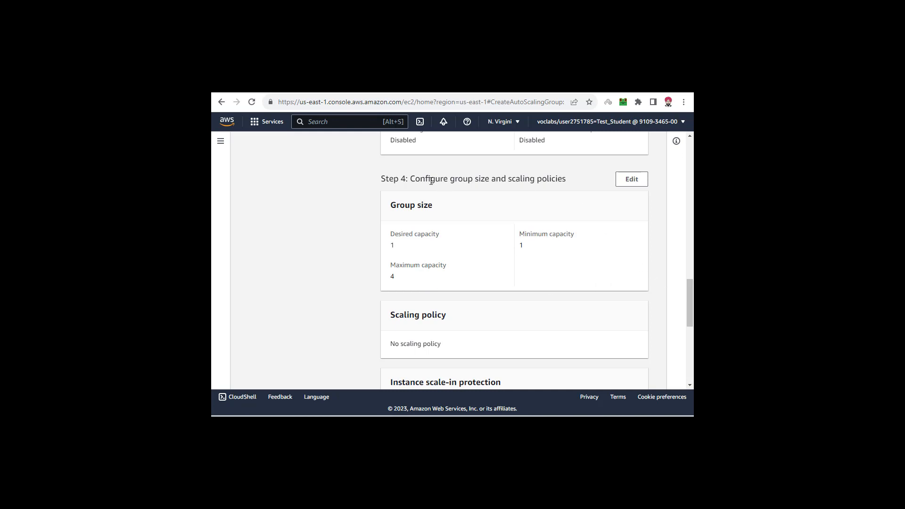
# - Finish checking the group size and scaling section of the review and create the Auto Scaling group ASG-1
pyautogui.moveTo(431, 182); pyautogui.dragTo(568, 183)
pyautogui.click(575, 188)
pyautogui.moveTo(691, 300); pyautogui.dragTo(693, 355)
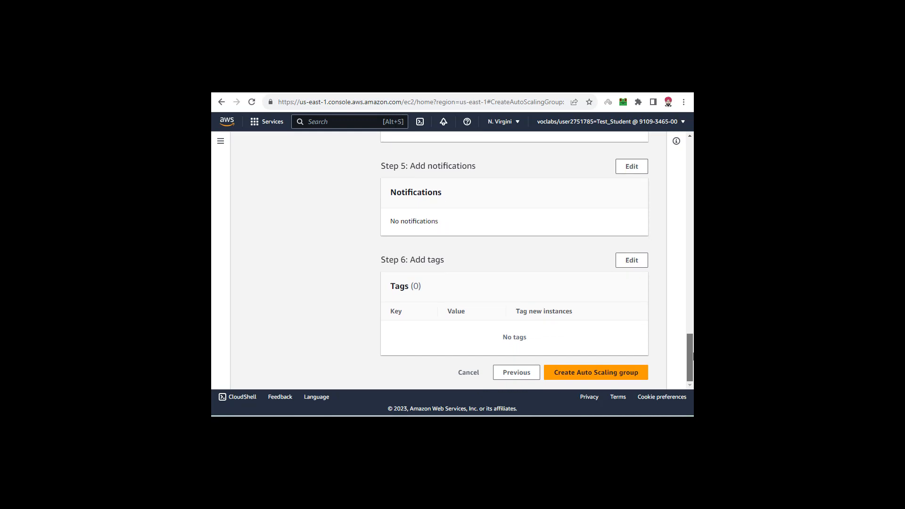
pyautogui.click(608, 375)
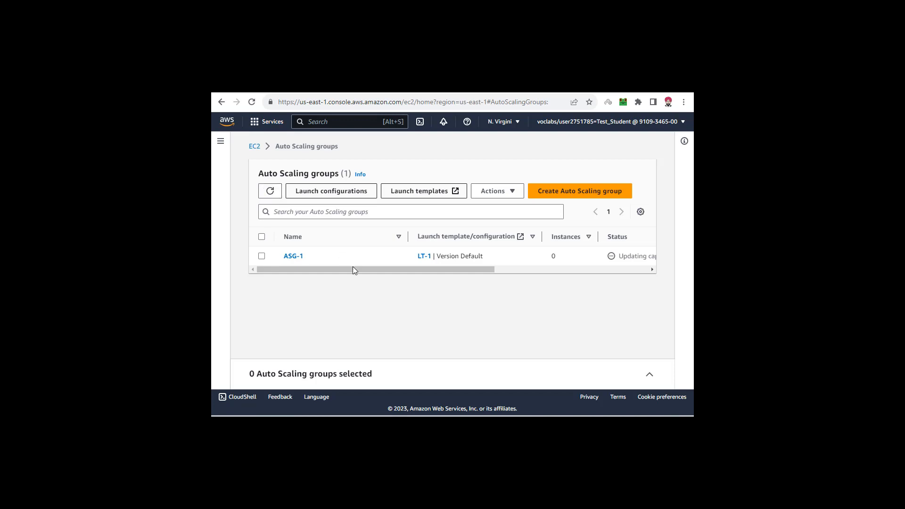
# - Check the status and capacity values of ASG-1 in the group list and open the EC2 instances list
pyautogui.moveTo(353, 267); pyautogui.dragTo(503, 257)
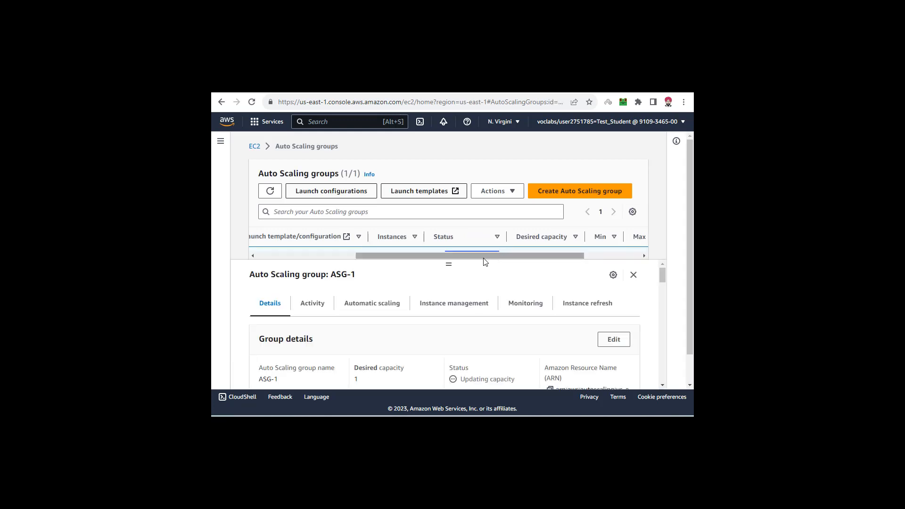
pyautogui.click(633, 275)
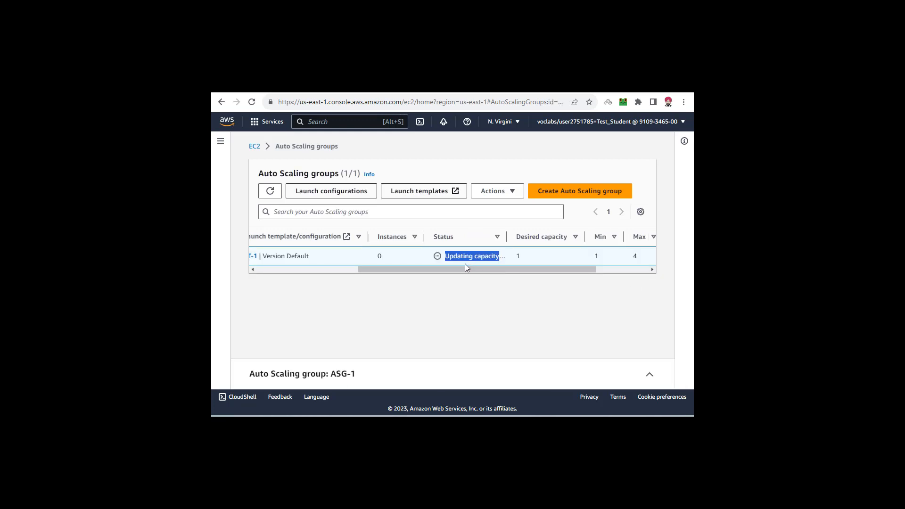
pyautogui.moveTo(462, 269); pyautogui.dragTo(307, 270)
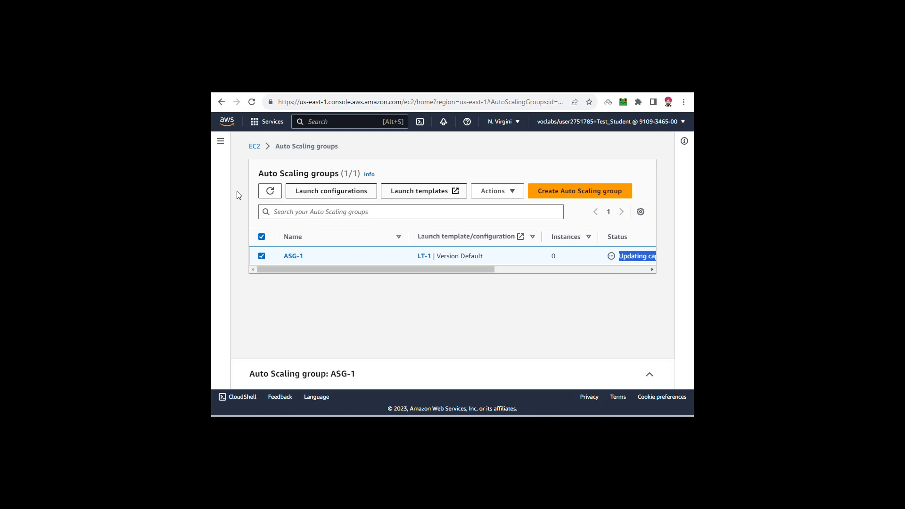
pyautogui.click(226, 160)
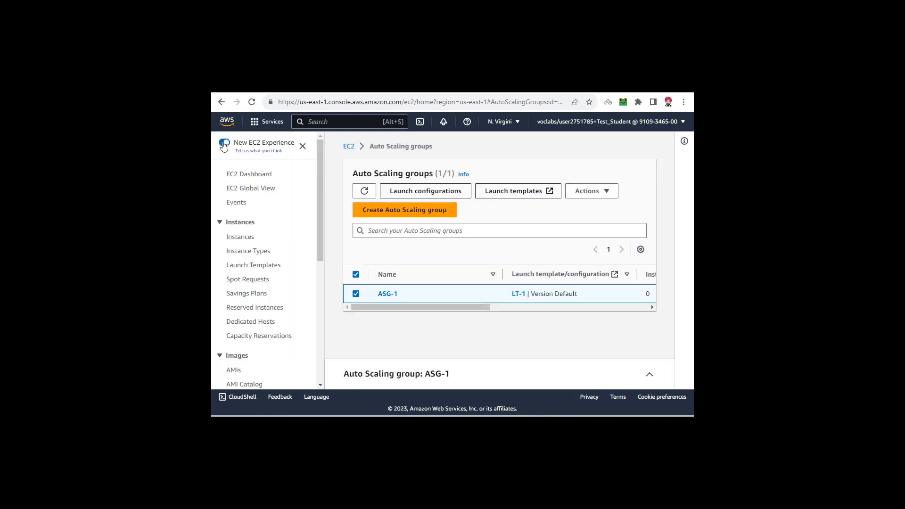
pyautogui.click(236, 240)
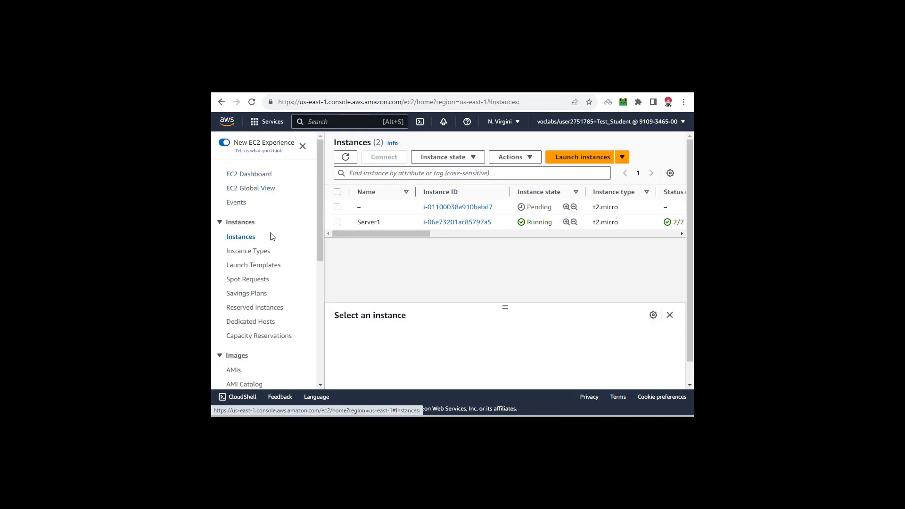
# - Examine the state, ID and type of the unnamed instance launched by the Auto Scaling group
pyautogui.click(337, 207)
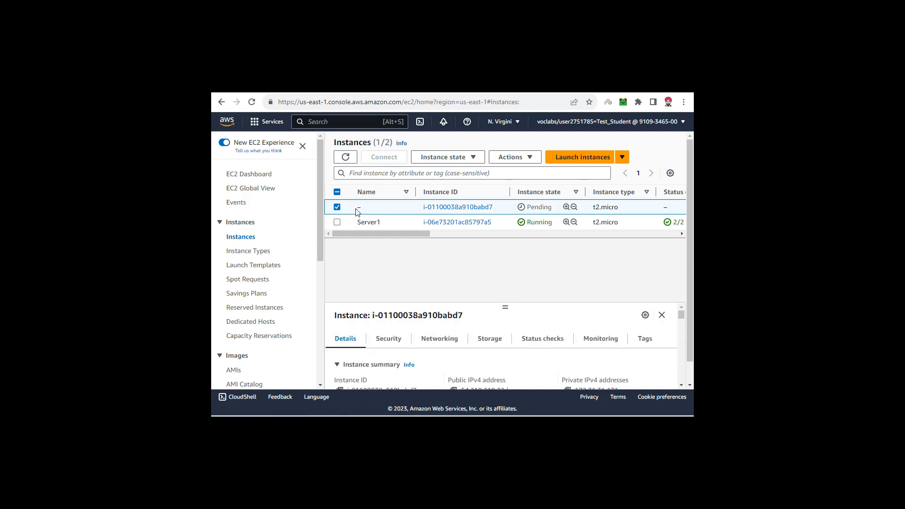
pyautogui.moveTo(553, 209); pyautogui.dragTo(527, 208)
pyautogui.click(537, 209)
pyautogui.moveTo(555, 209); pyautogui.dragTo(508, 211)
pyautogui.click(505, 264)
pyautogui.moveTo(351, 211); pyautogui.dragTo(659, 207)
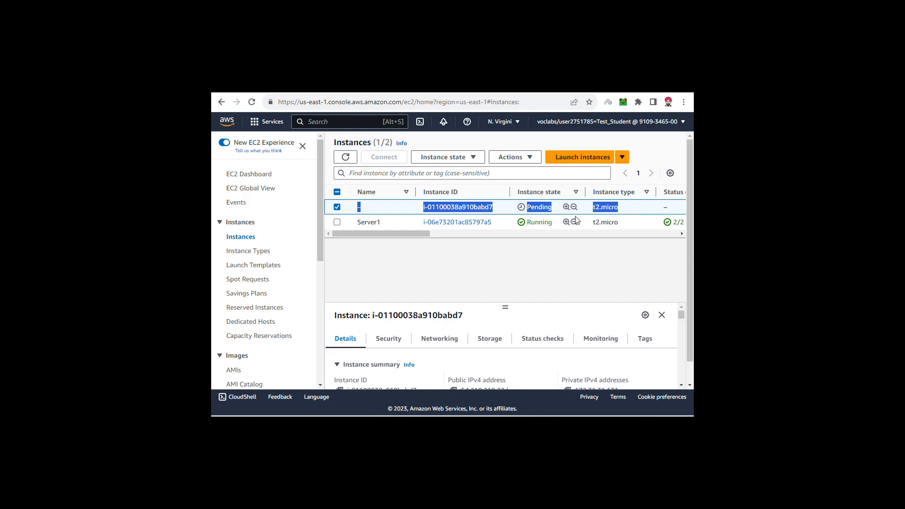
pyautogui.click(534, 267)
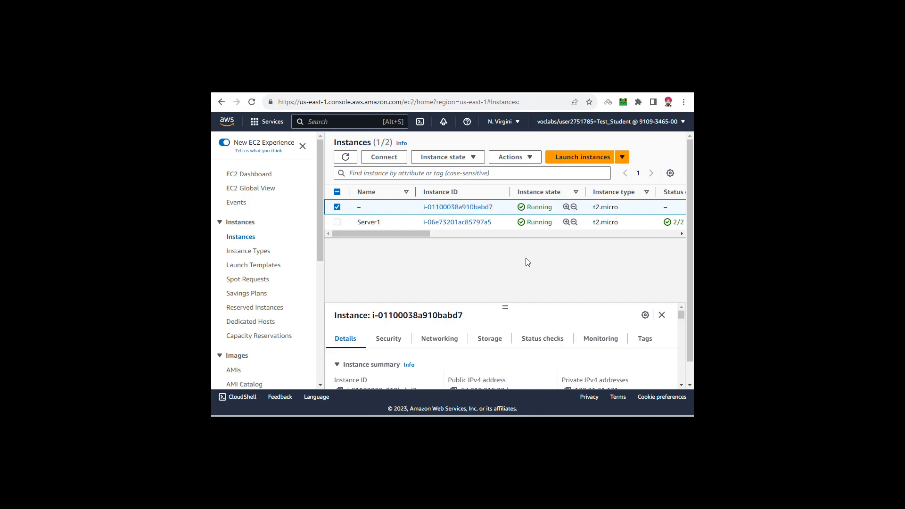
pyautogui.moveTo(555, 208); pyautogui.dragTo(528, 210)
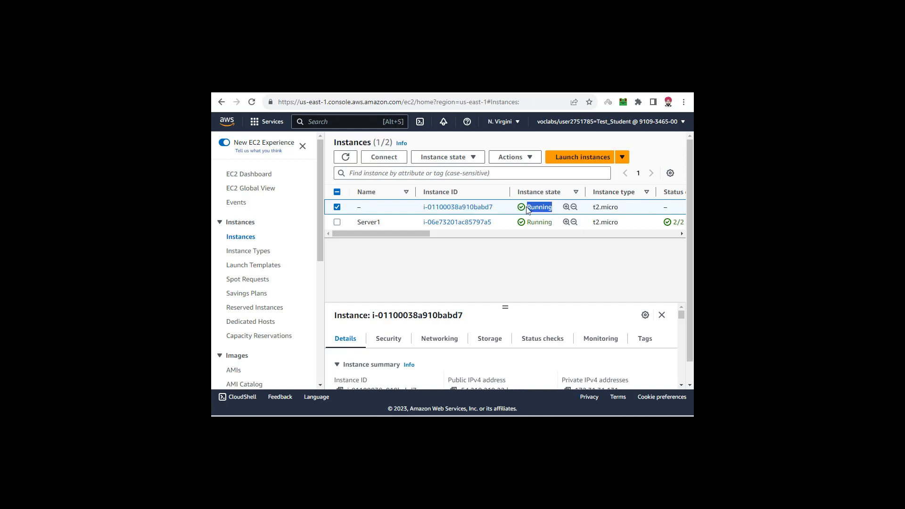
pyautogui.click(337, 210)
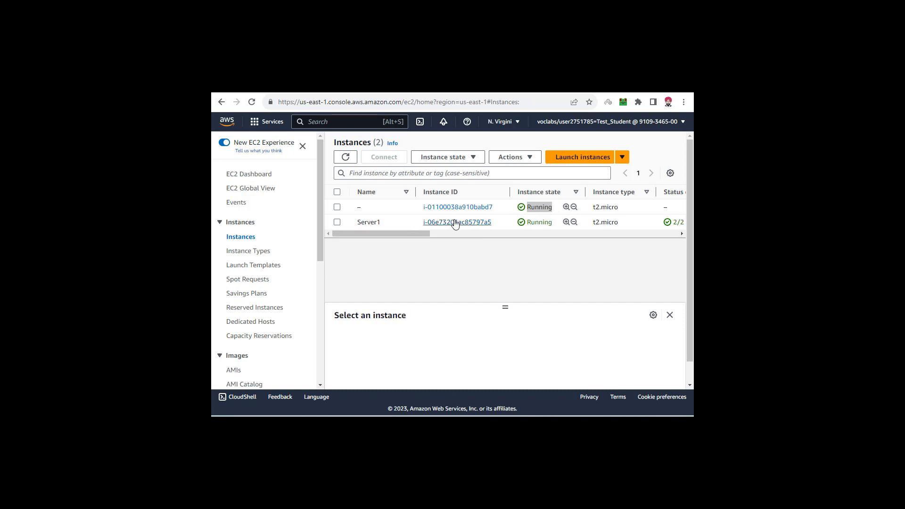
# - Select the Server1 instance and open its RDP client connection options
pyautogui.doubleClick(540, 222)
pyautogui.moveTo(486, 221); pyautogui.dragTo(338, 223)
pyautogui.click(337, 222)
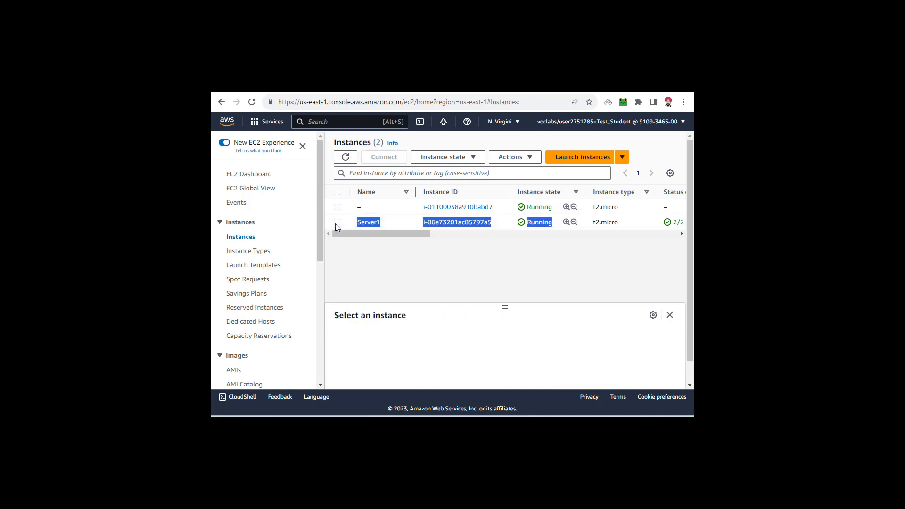
pyautogui.click(336, 222)
pyautogui.click(386, 159)
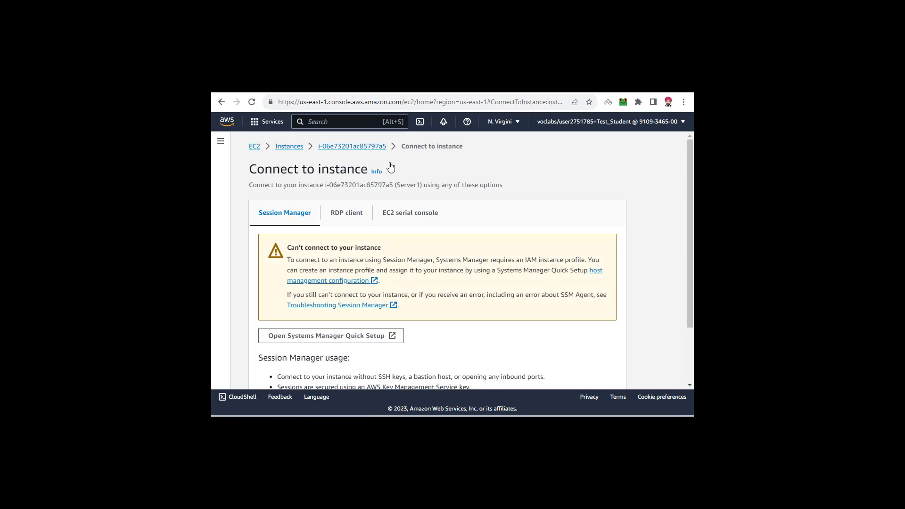
pyautogui.click(347, 213)
pyautogui.scroll(-3, 347, 216)
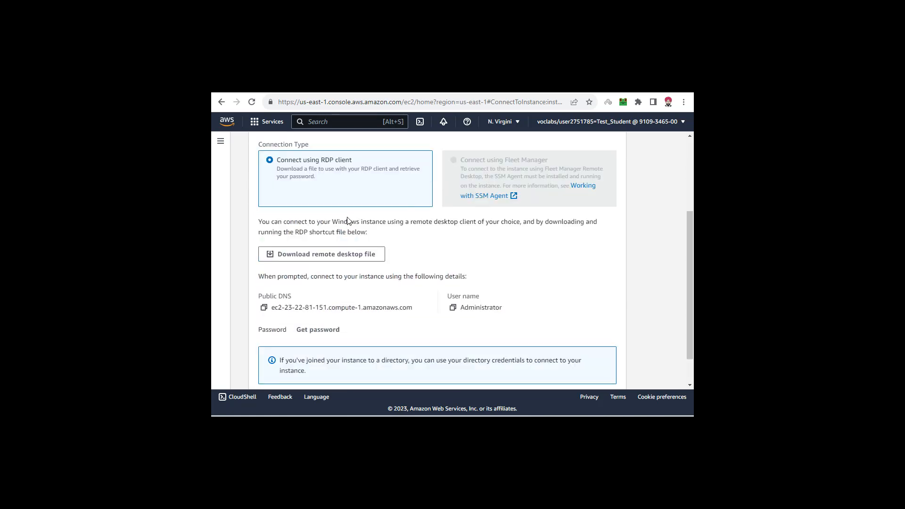
# - Decrypt Server1's Administrator password with the Server-1.pem private key file and copy the password
pyautogui.click(309, 331)
pyautogui.click(332, 294)
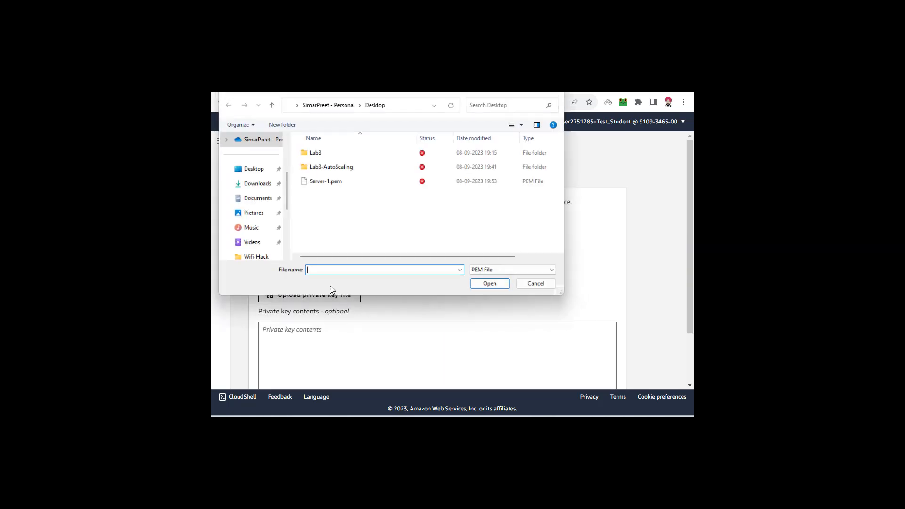
pyautogui.doubleClick(338, 182)
pyautogui.scroll(-3, 335, 239)
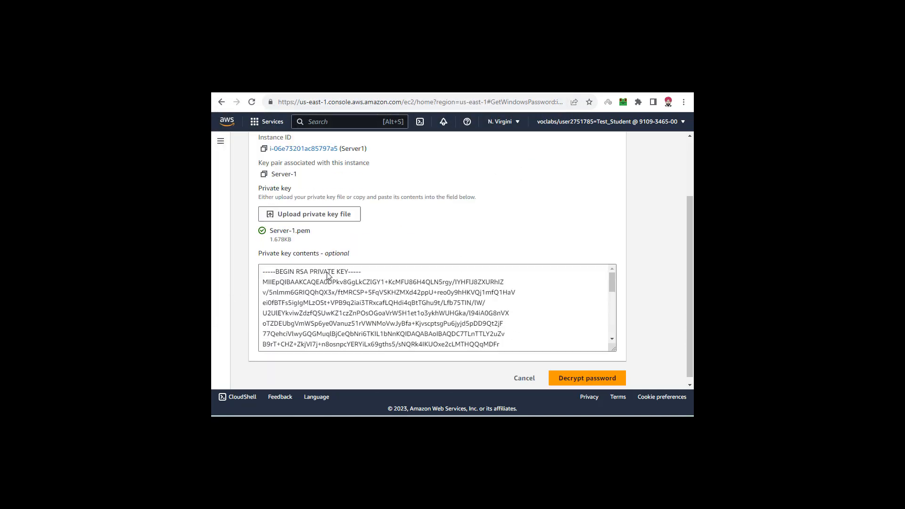
pyautogui.click(598, 375)
pyautogui.scroll(-1, 345, 367)
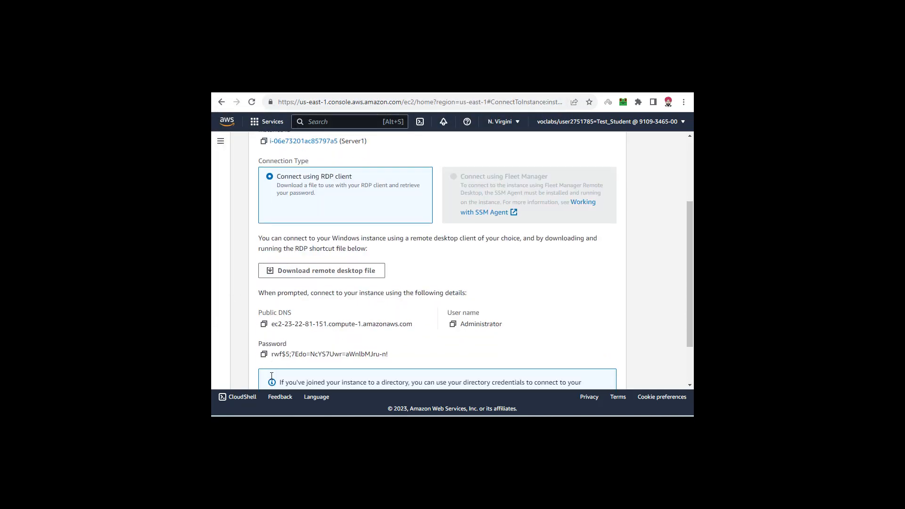
pyautogui.click(264, 293)
# - Download Server1's remote desktop file and start the connection from Server1.rdp, accepting the unknown publisher
pyautogui.scroll(4, 323, 330)
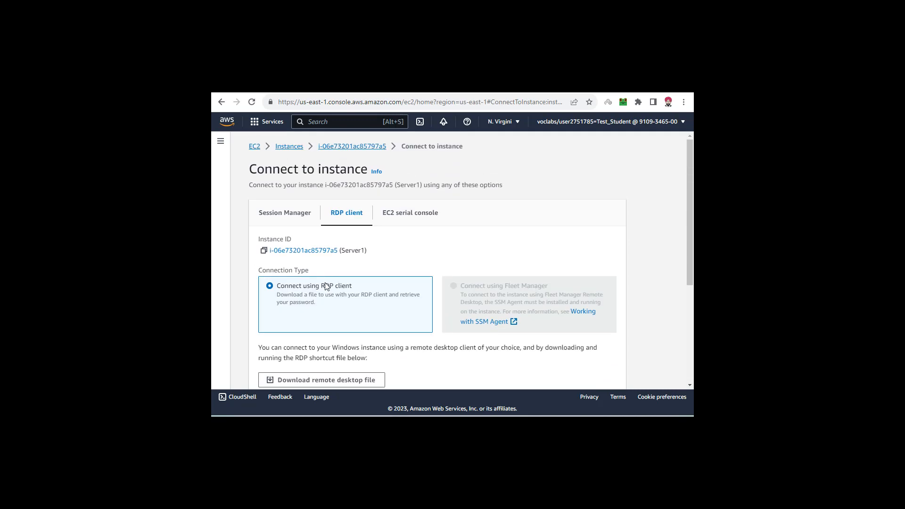
pyautogui.click(323, 378)
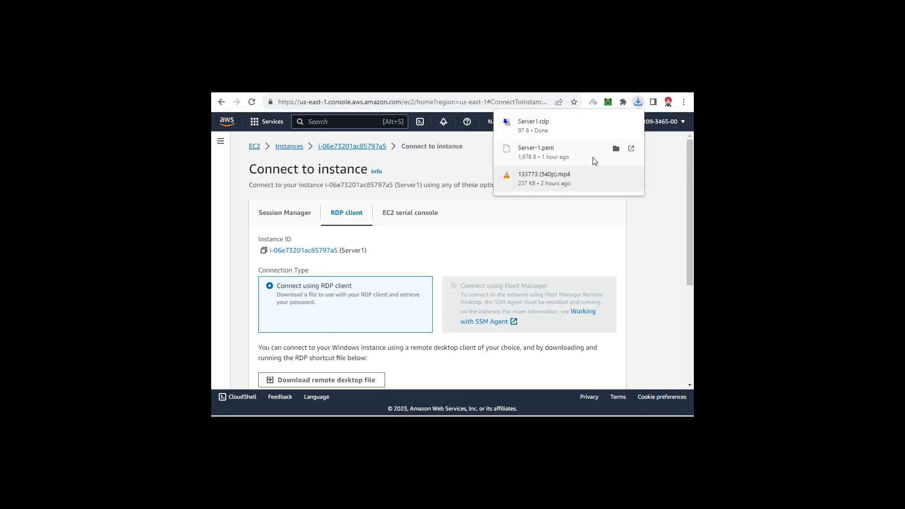
pyautogui.click(546, 126)
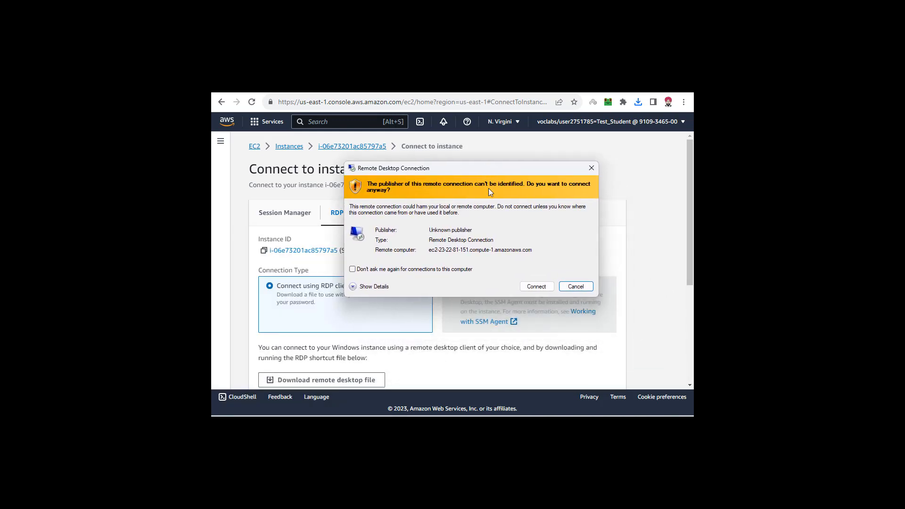
pyautogui.click(542, 286)
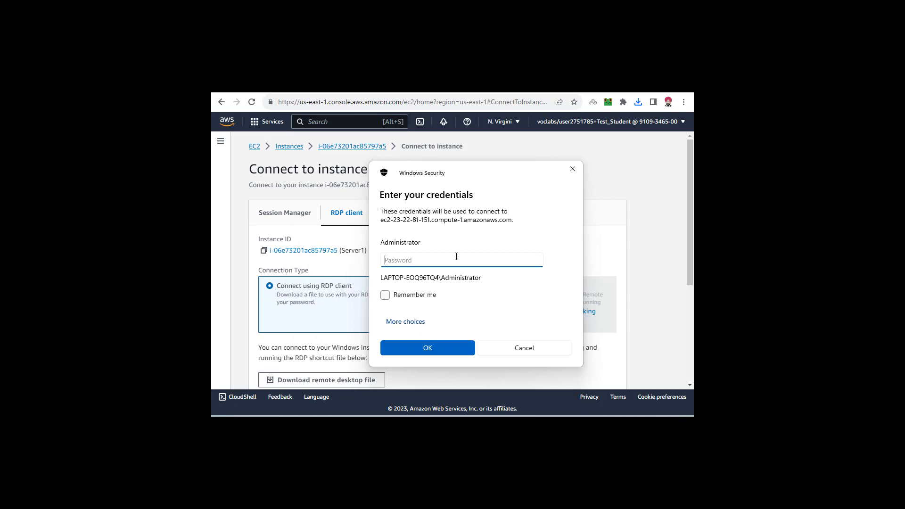
# - Sign in to Server1 by pasting the Administrator password, accept the untrusted certificate and maximize the remote session
pyautogui.hotkey('ctrl', 'v')
pyautogui.press('Return')
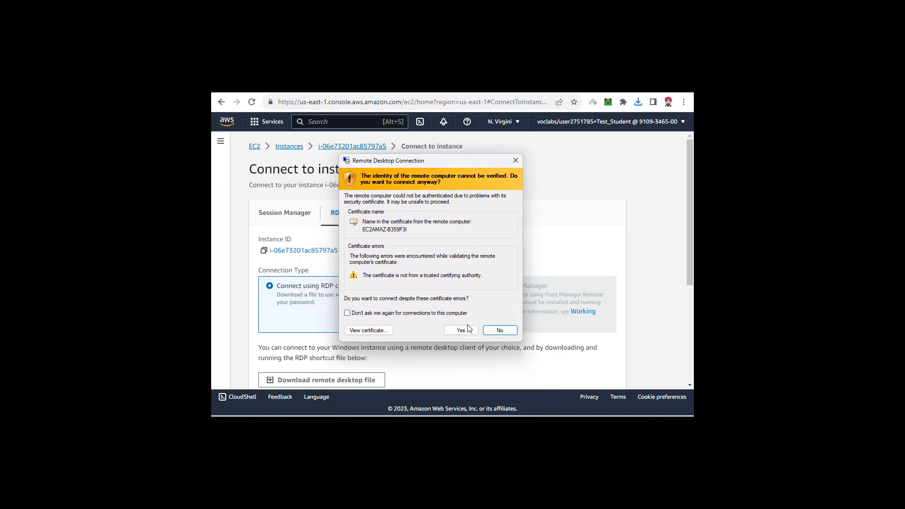
pyautogui.click(461, 330)
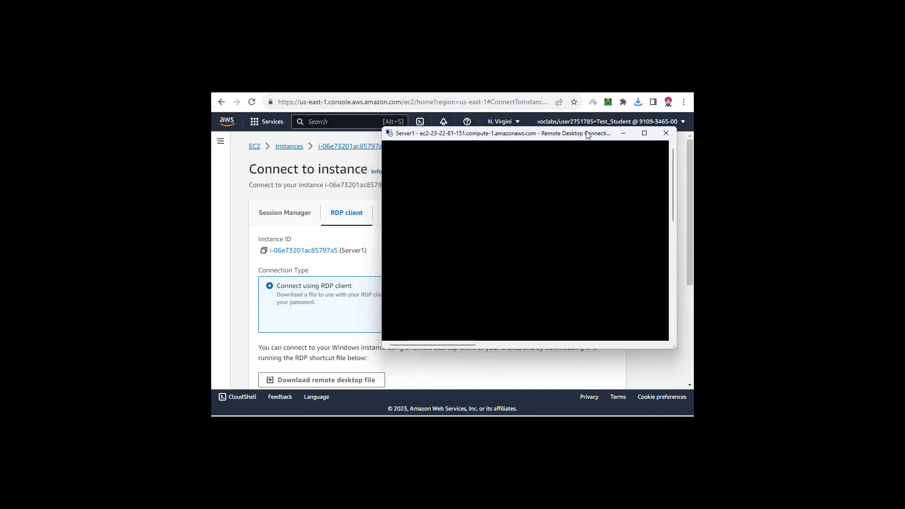
pyautogui.doubleClick(585, 133)
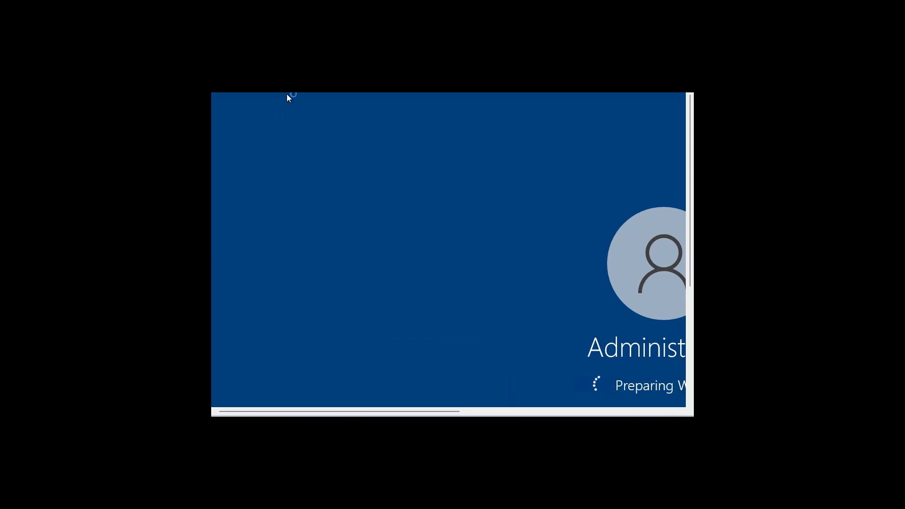
# - Maximize the Server1 remote session and open a blank Notepad window on its desktop
pyautogui.doubleClick(302, 87)
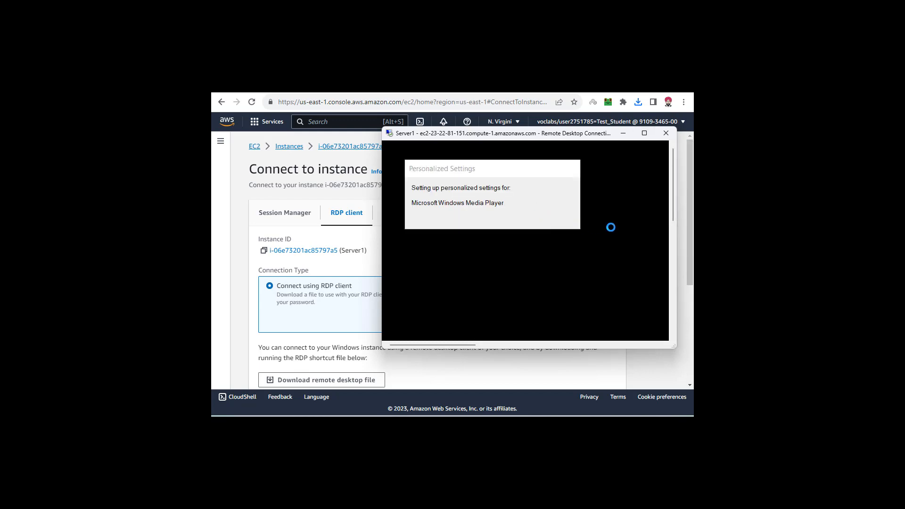
pyautogui.click(642, 138)
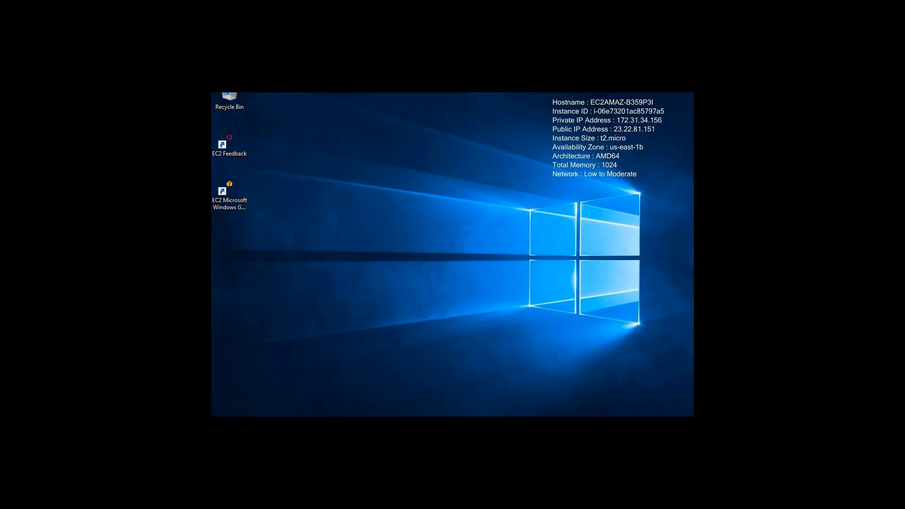
pyautogui.press('super')
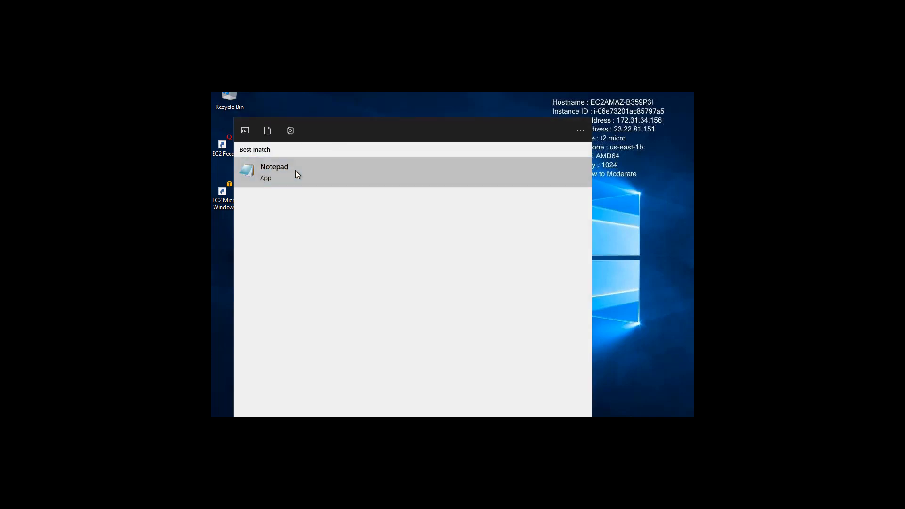
pyautogui.click(295, 171)
pyautogui.moveTo(315, 108); pyautogui.dragTo(381, 124)
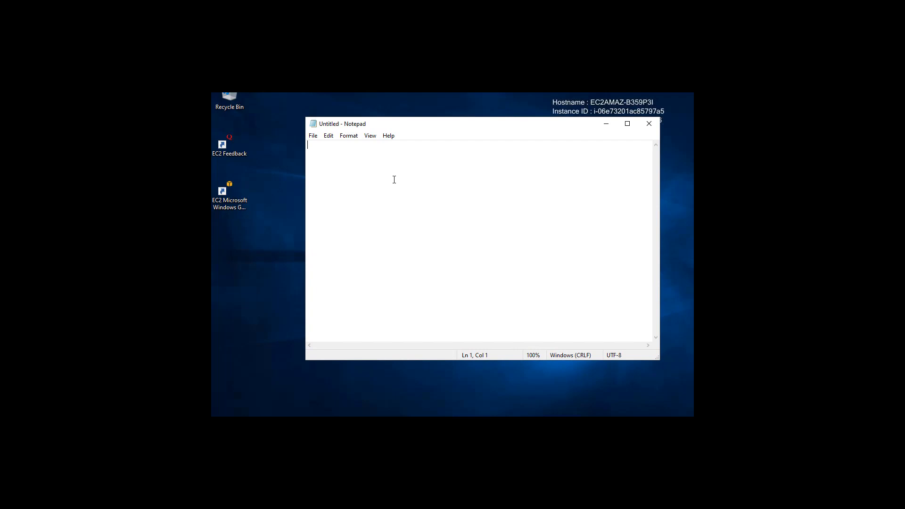
# - Write the single line as.bat in the blank Notepad document
pyautogui.write('1b.')
pyautogui.press('BackSpace')
pyautogui.press('BackSpace')
pyautogui.press('BackSpace')
pyautogui.write('as.bat')
# - Save the document to the Desktop as as.bat with the All Files type, and close Notepad
pyautogui.click(314, 137)
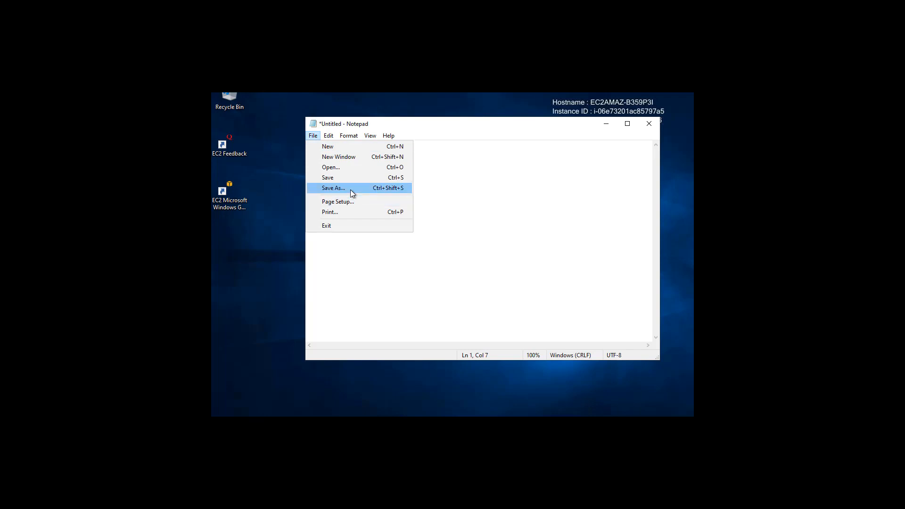
pyautogui.click(350, 190)
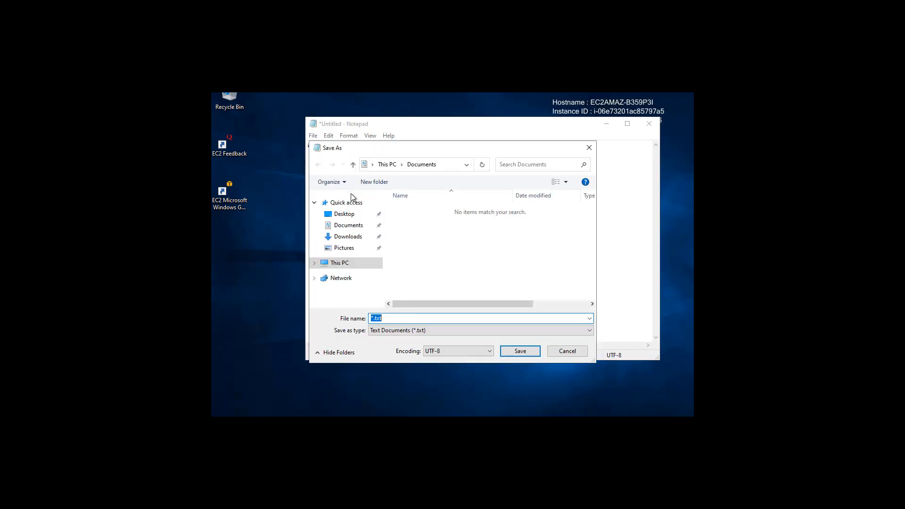
pyautogui.click(354, 216)
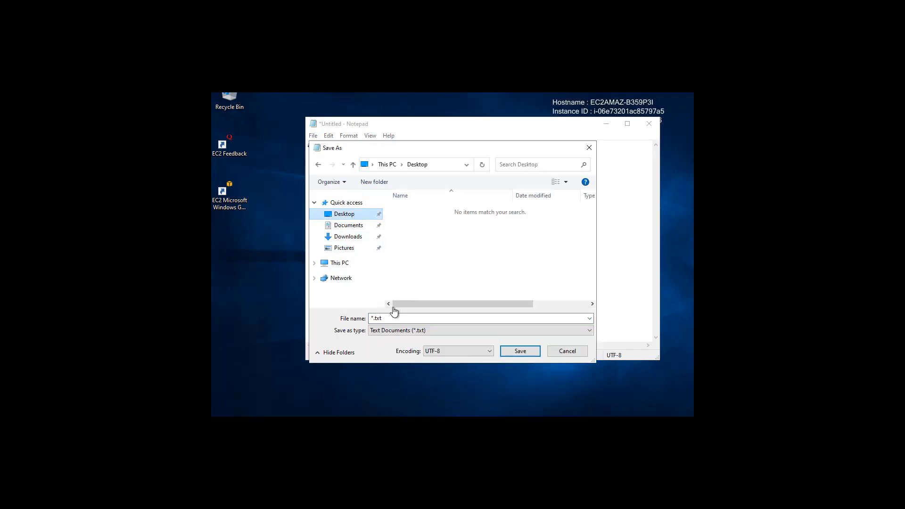
pyautogui.write('a')
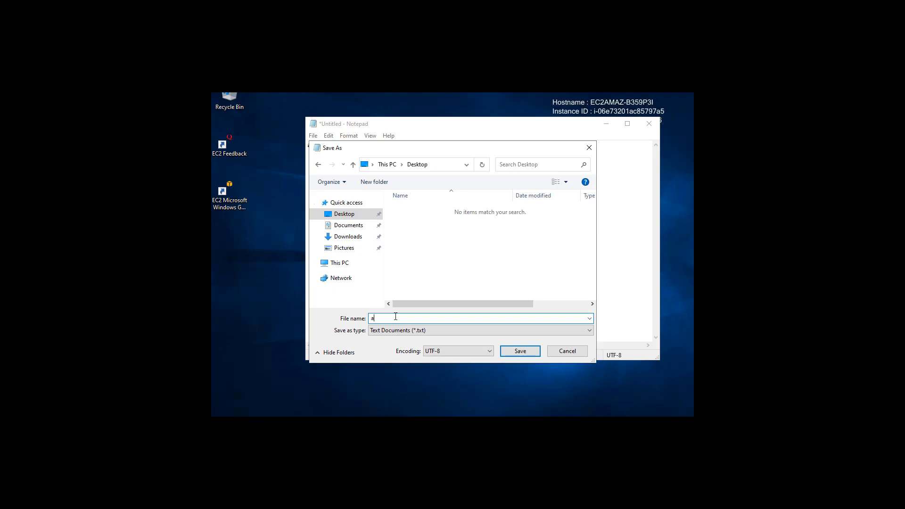
pyautogui.write('s.bat')
pyautogui.click(454, 332)
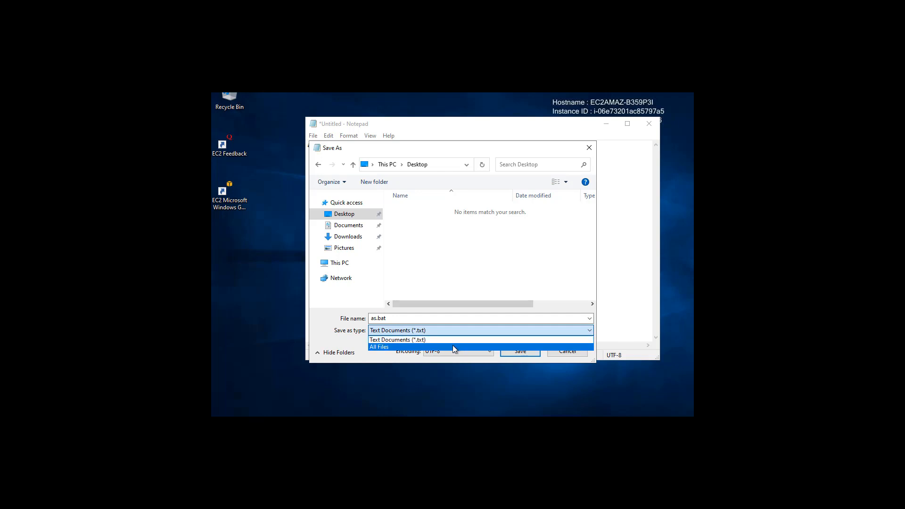
pyautogui.click(453, 346)
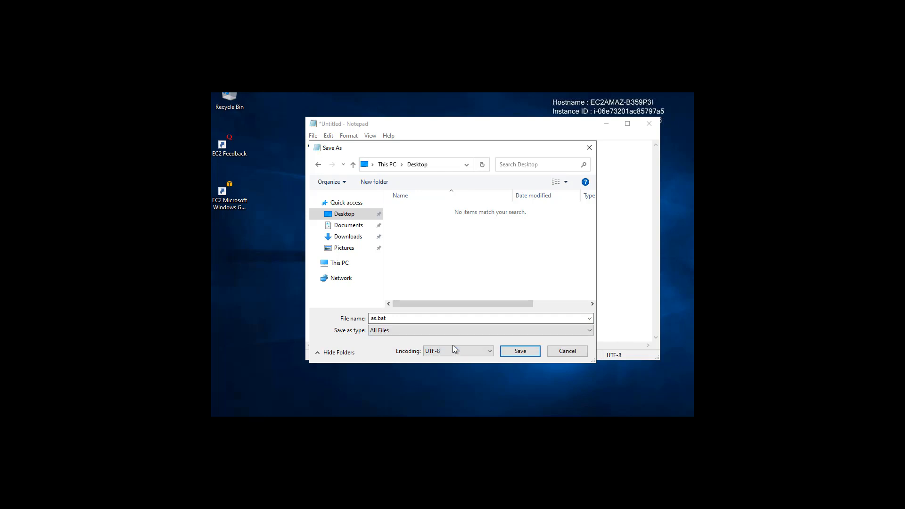
pyautogui.click(387, 318)
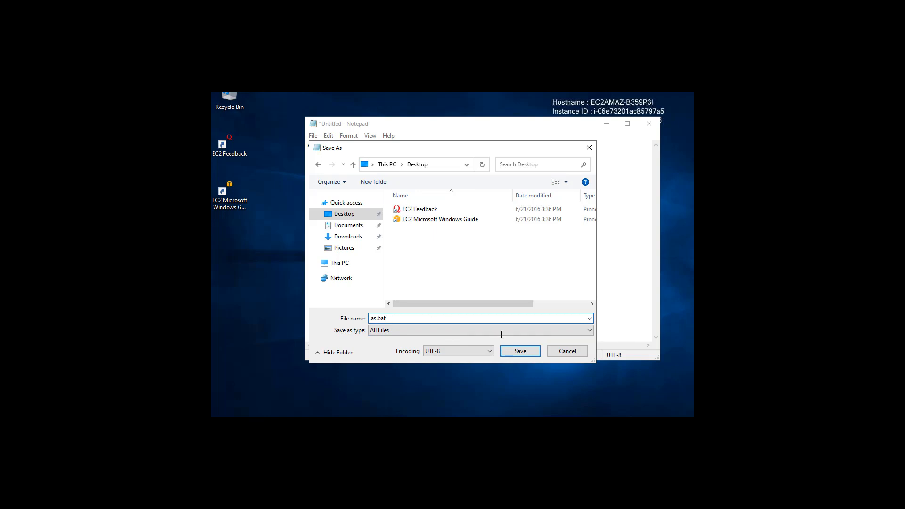
pyautogui.click(518, 351)
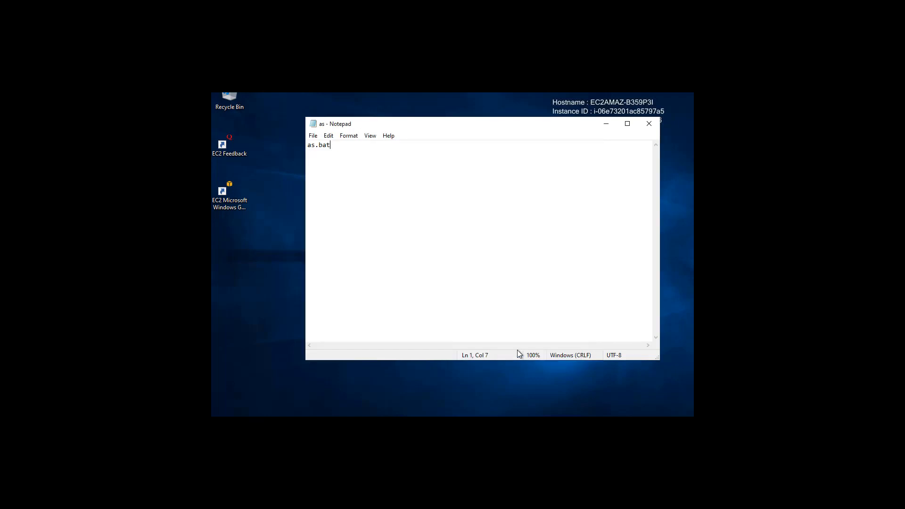
pyautogui.click(654, 124)
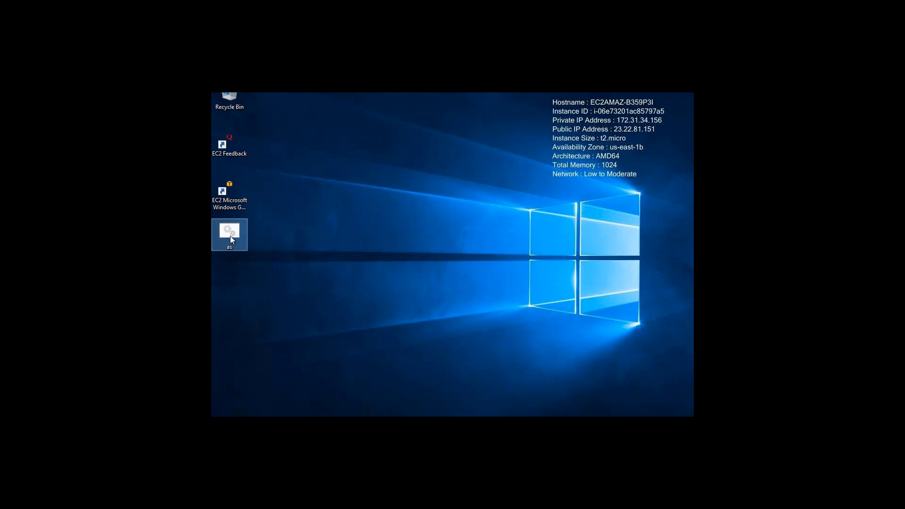
# - Run the as batch file from the desktop and narrow its command window so the desktop icons are uncovered
pyautogui.doubleClick(236, 230)
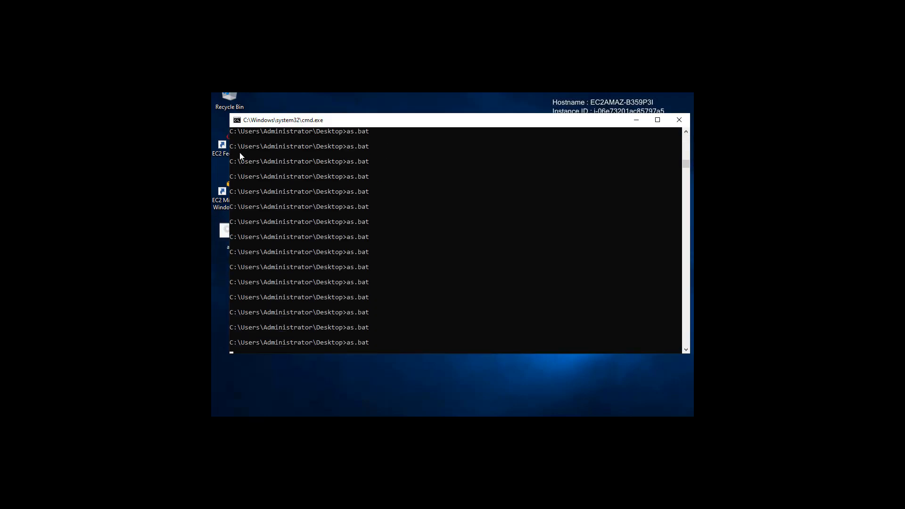
pyautogui.moveTo(284, 173); pyautogui.dragTo(437, 177)
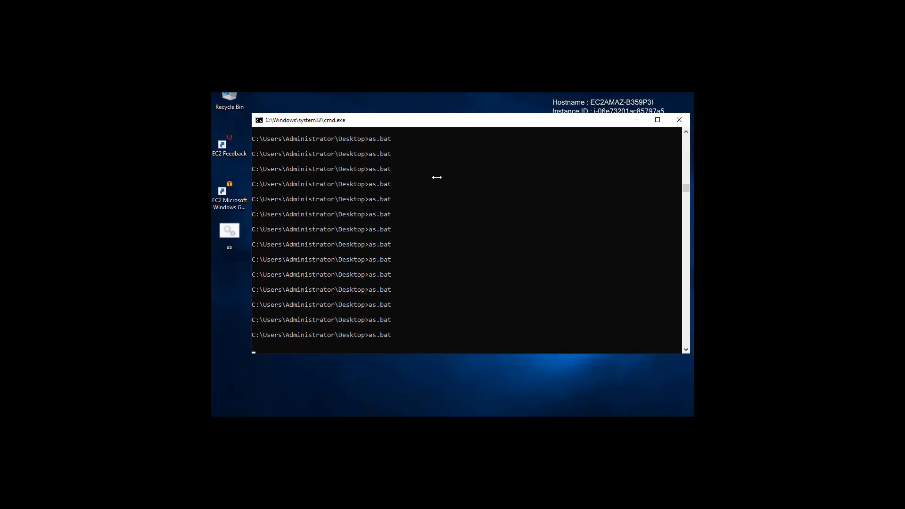
pyautogui.moveTo(514, 180); pyautogui.dragTo(447, 180)
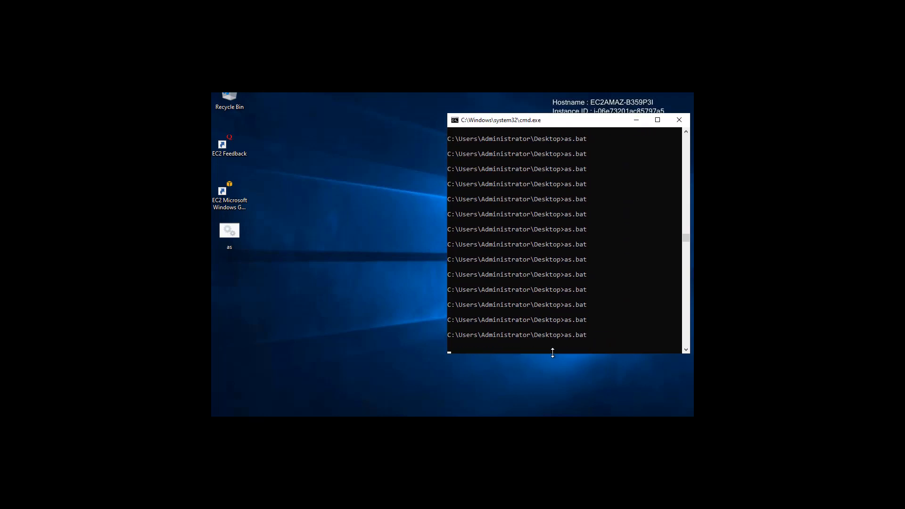
pyautogui.moveTo(554, 350); pyautogui.dragTo(567, 283)
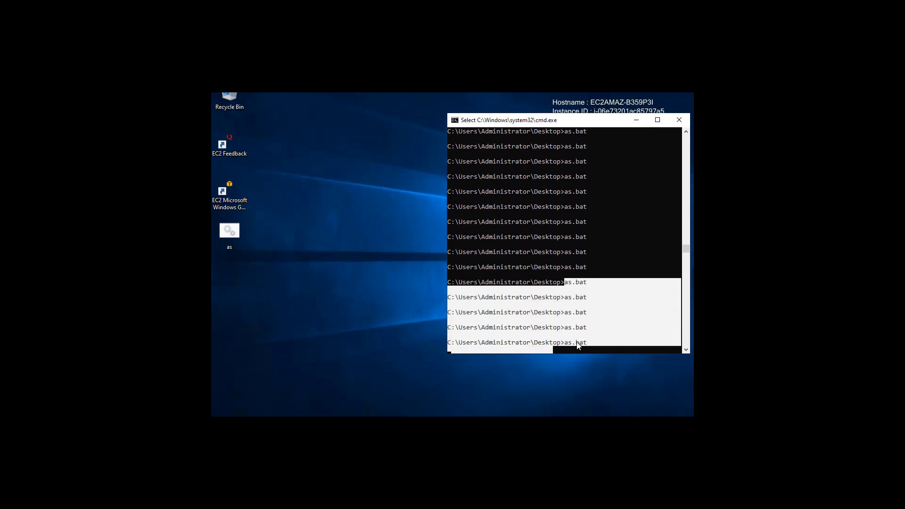
pyautogui.click(577, 343)
pyautogui.click(577, 352)
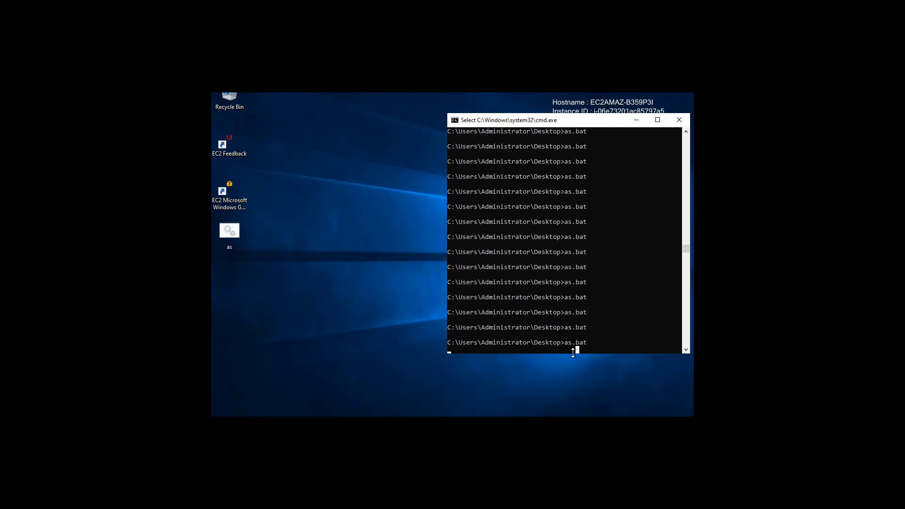
pyautogui.moveTo(572, 354); pyautogui.dragTo(572, 272)
# - Run a second instance of the as batch file alongside the first command window
pyautogui.doubleClick(229, 238)
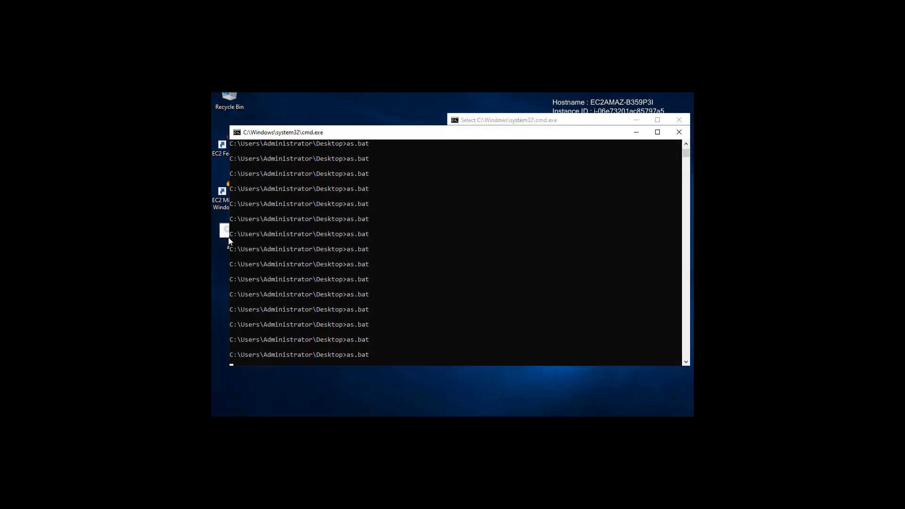
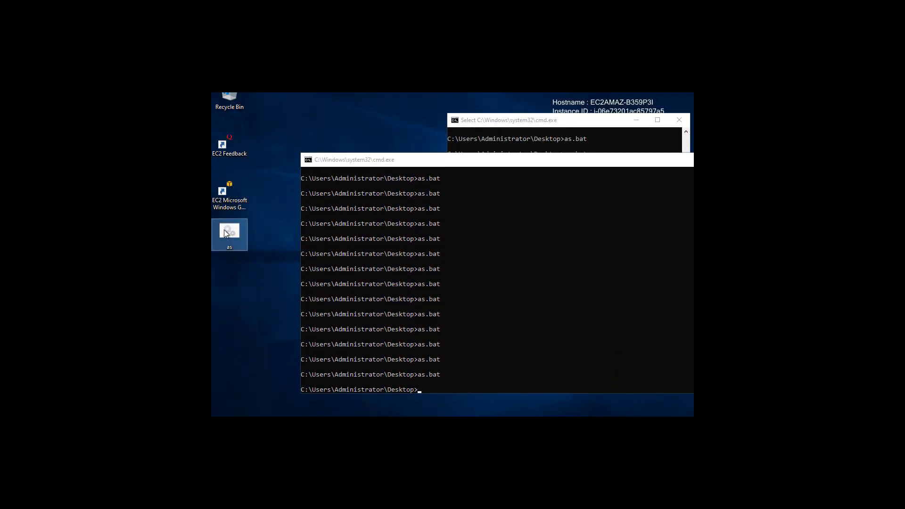
# - Move the newest command window clear of the desktop icons and run another instance of the as batch file
pyautogui.moveTo(285, 143); pyautogui.dragTo(323, 124)
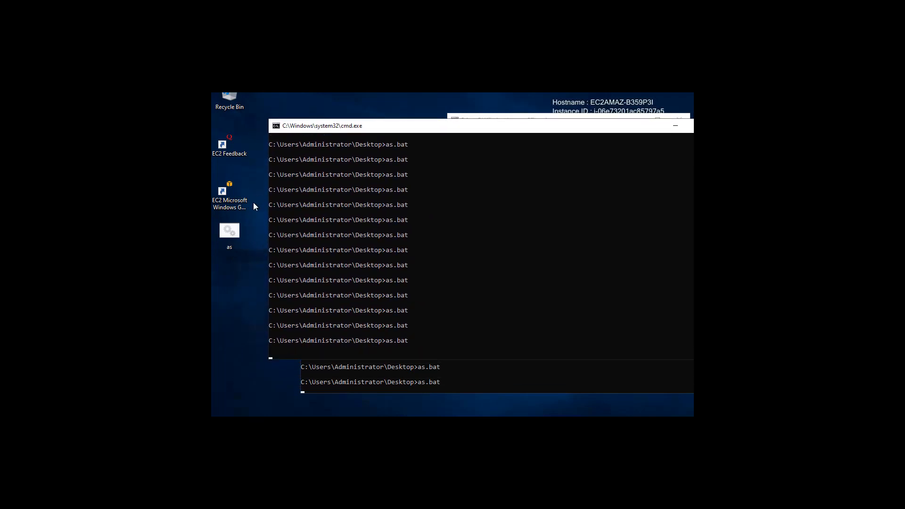
pyautogui.doubleClick(233, 227)
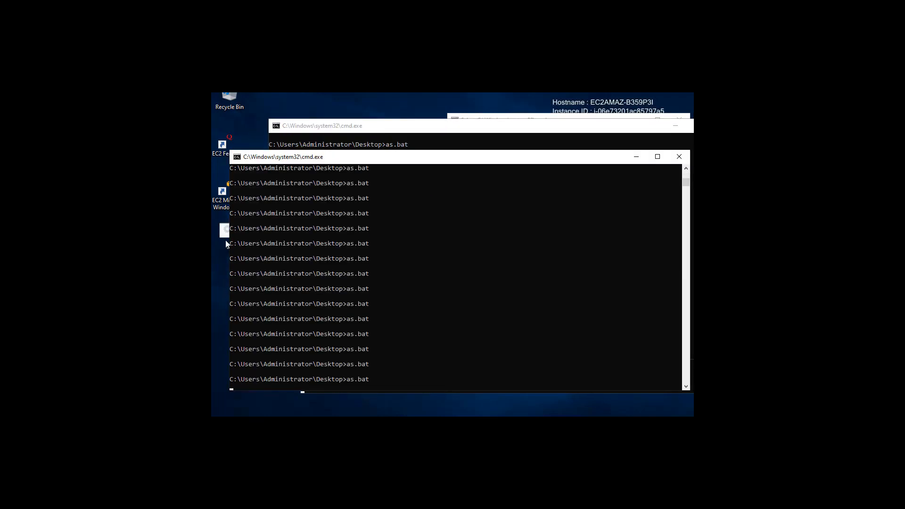
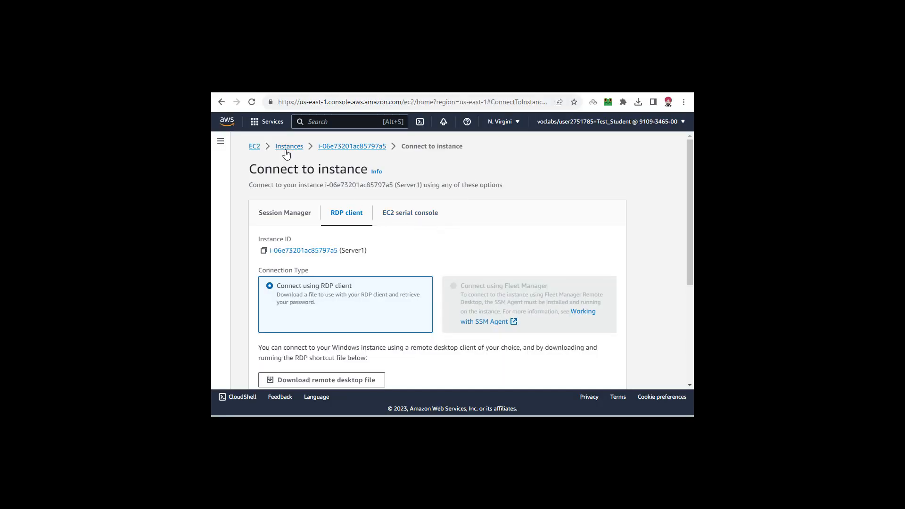
# - Return to the instances list, show the monitoring charts of Server1, and enlarge the instance's details pane
pyautogui.click(286, 150)
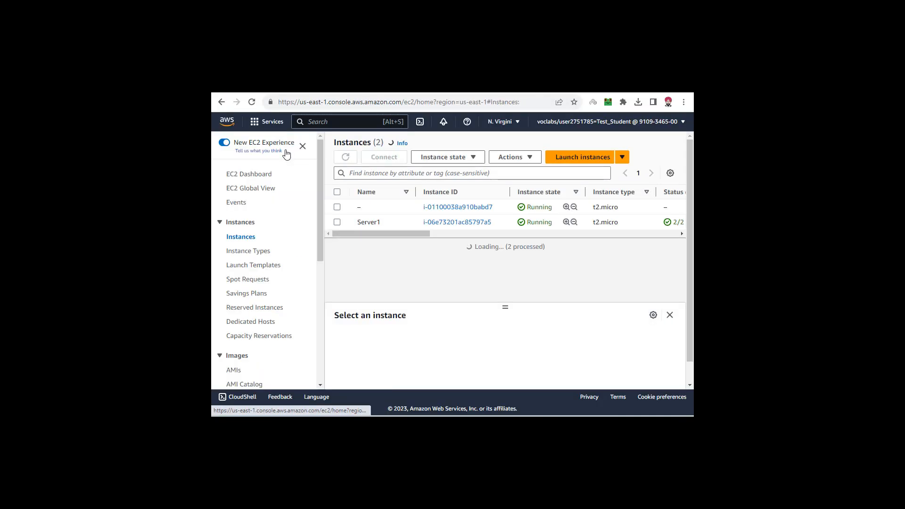
pyautogui.click(337, 222)
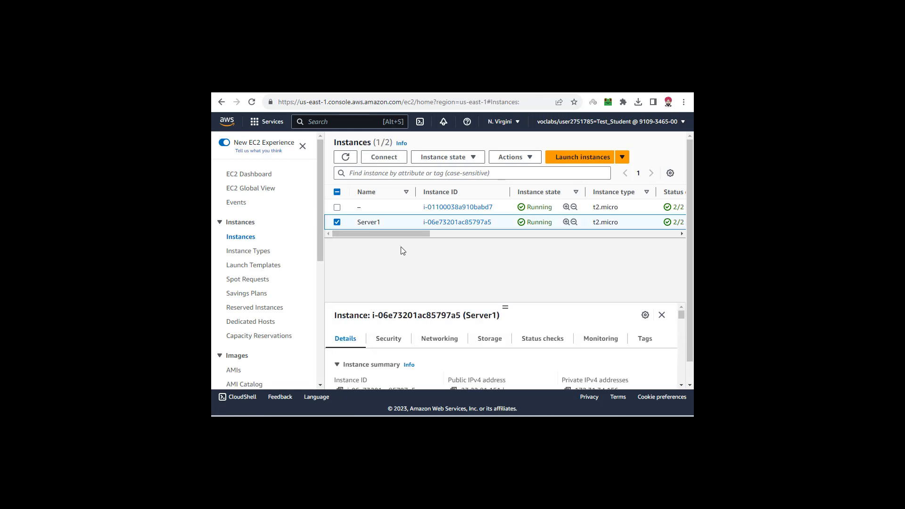
pyautogui.click(602, 338)
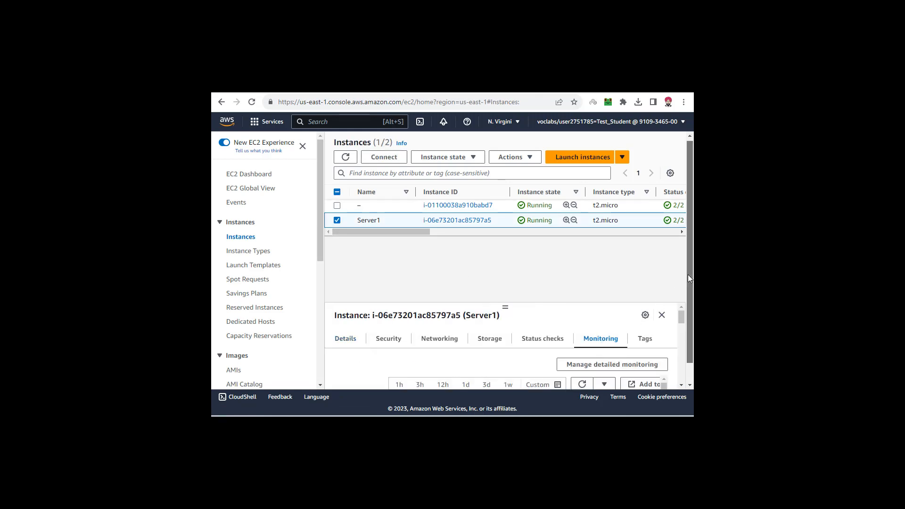
pyautogui.scroll(-2, 686, 271)
pyautogui.moveTo(505, 307); pyautogui.dragTo(506, 222)
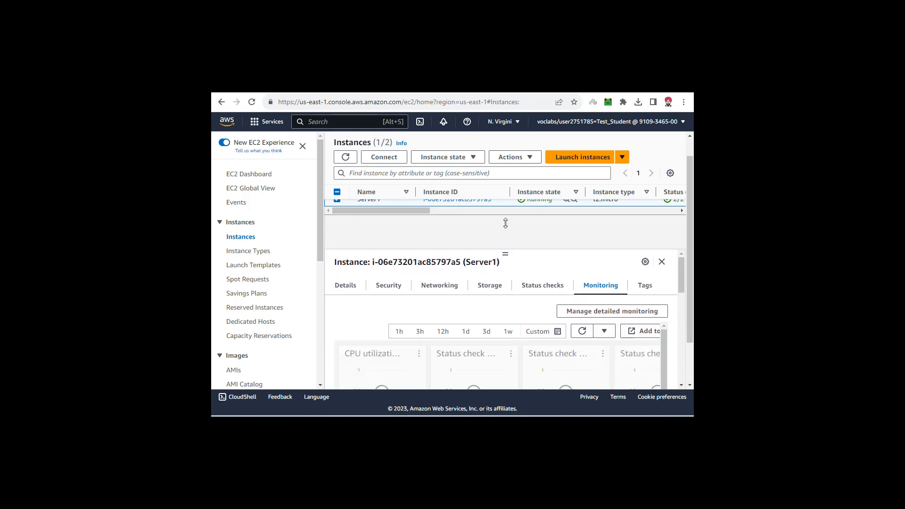
pyautogui.scroll(2, 688, 212)
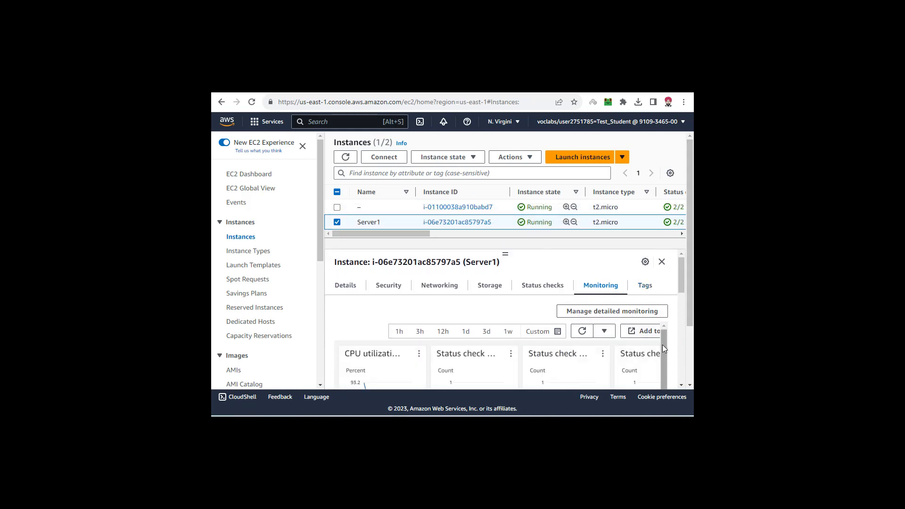
# - Examine Server1's monitoring charts, including the CPU credit charts, and watch how its CPU utilization chart develops
pyautogui.moveTo(662, 344); pyautogui.dragTo(661, 364)
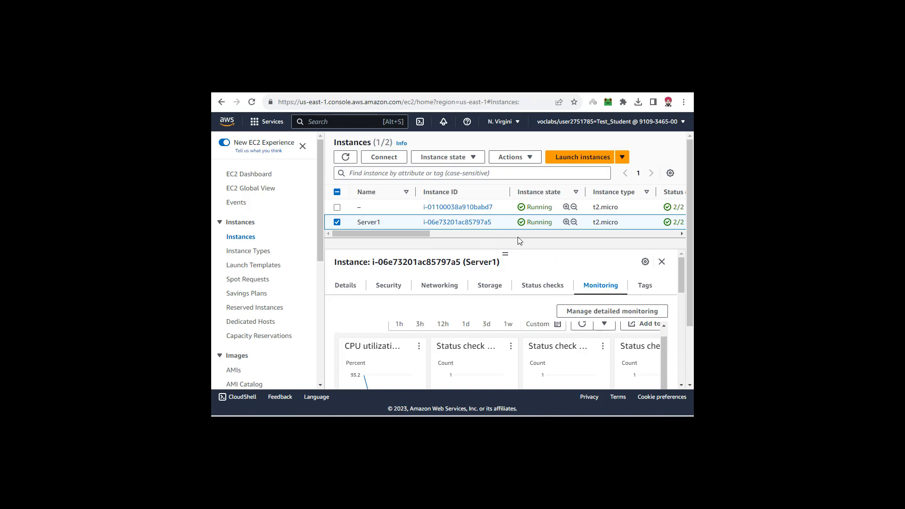
pyautogui.scroll(-2, 691, 228)
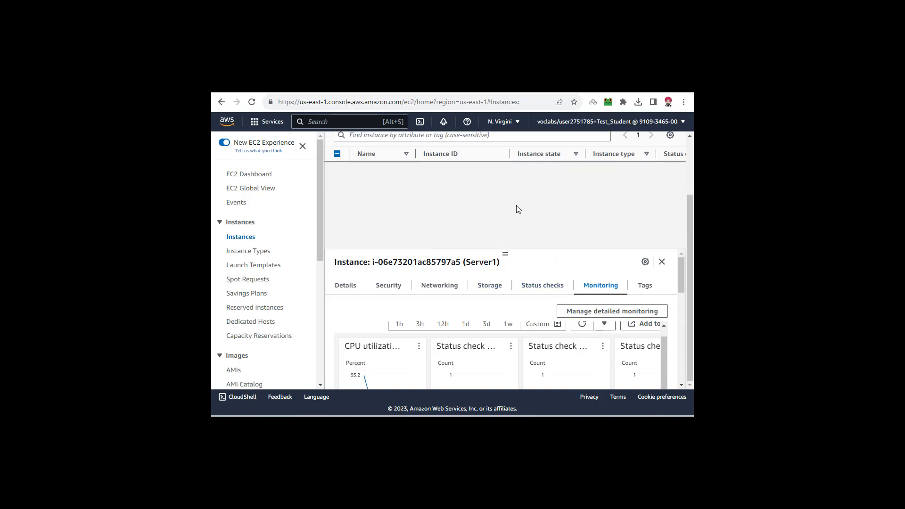
pyautogui.scroll(-10, 573, 365)
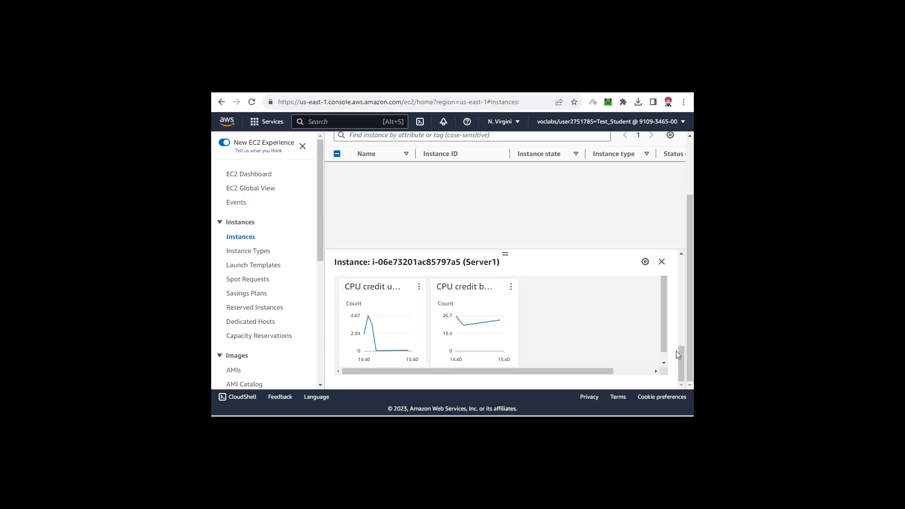
pyautogui.moveTo(681, 357); pyautogui.dragTo(679, 288)
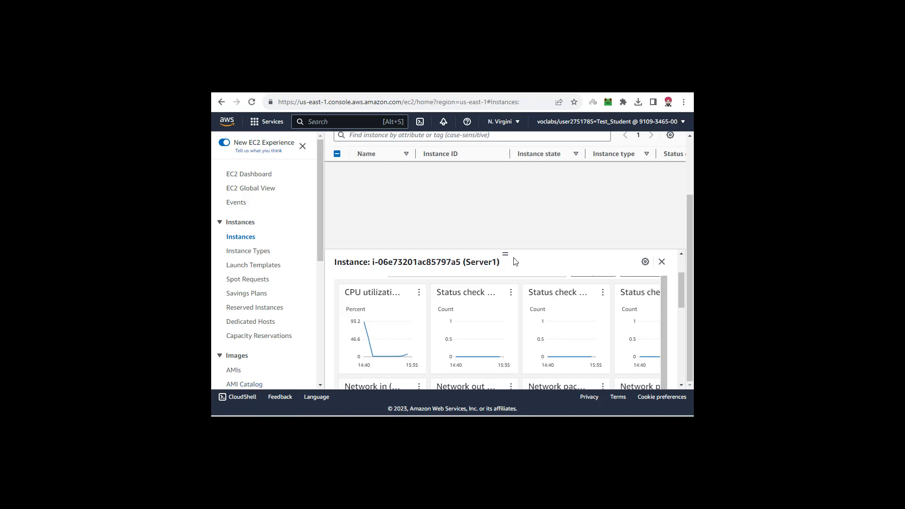
pyautogui.moveTo(408, 355)
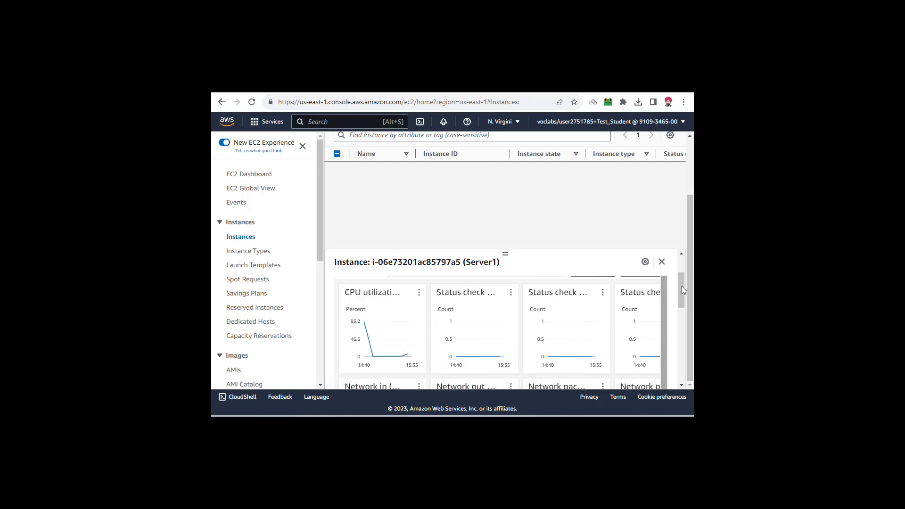
pyautogui.moveTo(684, 290); pyautogui.dragTo(681, 294)
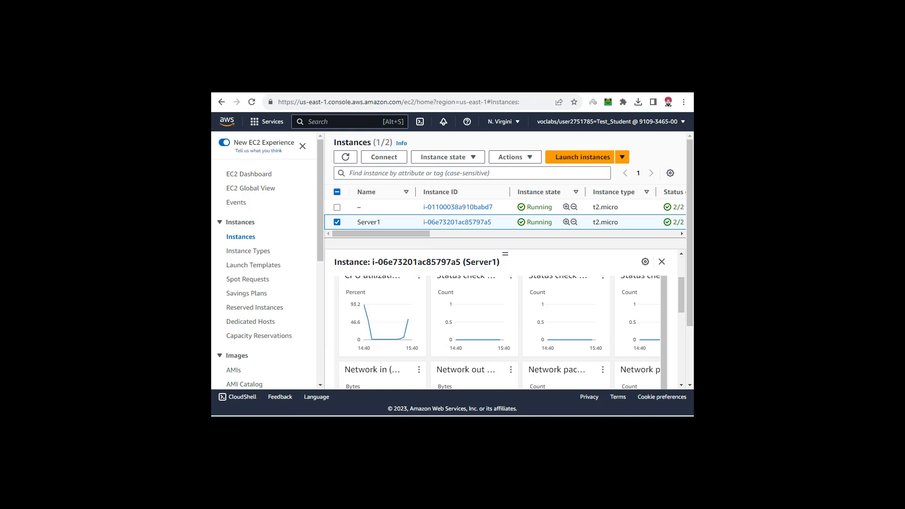
pyautogui.scroll(1, 460, 319)
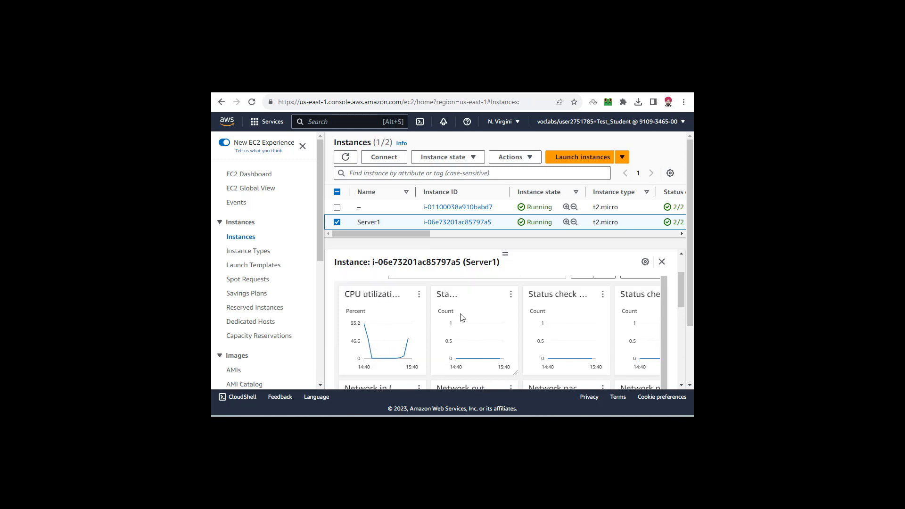
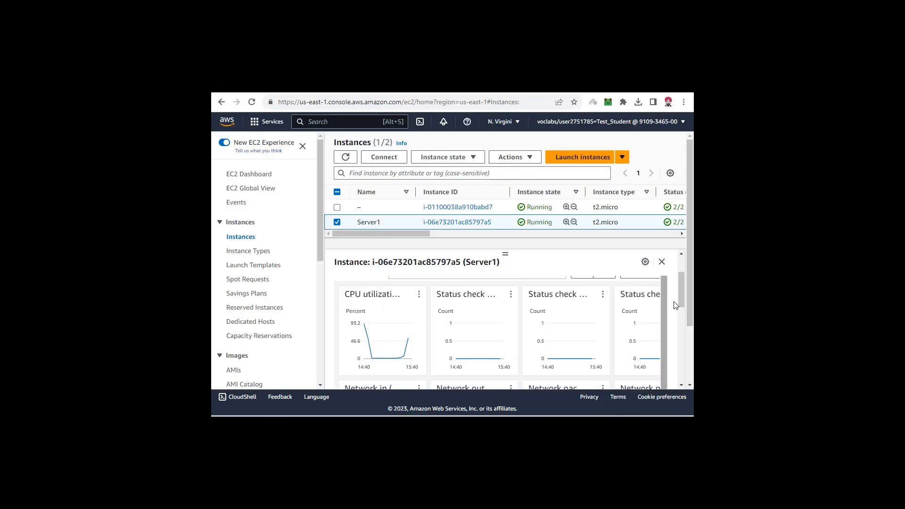
# - Refresh Server1's monitoring charts repeatedly and examine the latest data point of its CPU utilization chart
pyautogui.moveTo(684, 285); pyautogui.dragTo(681, 267)
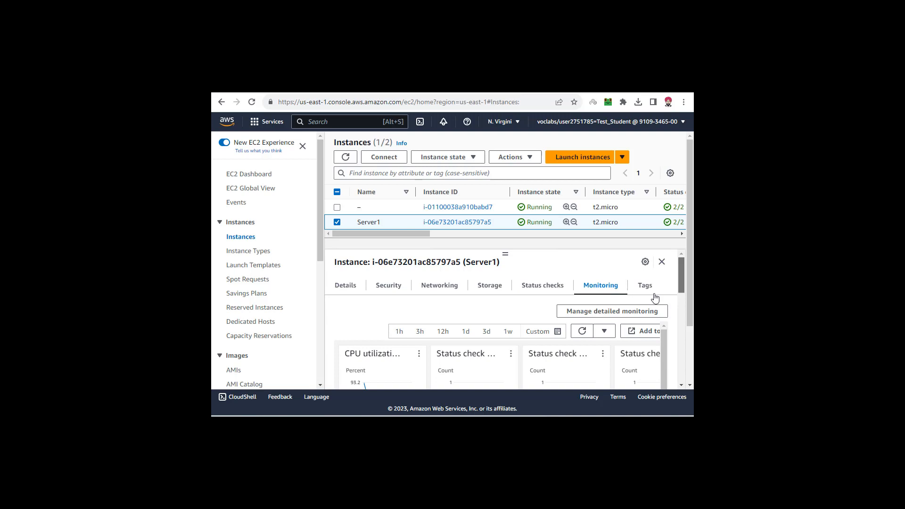
pyautogui.click(582, 332)
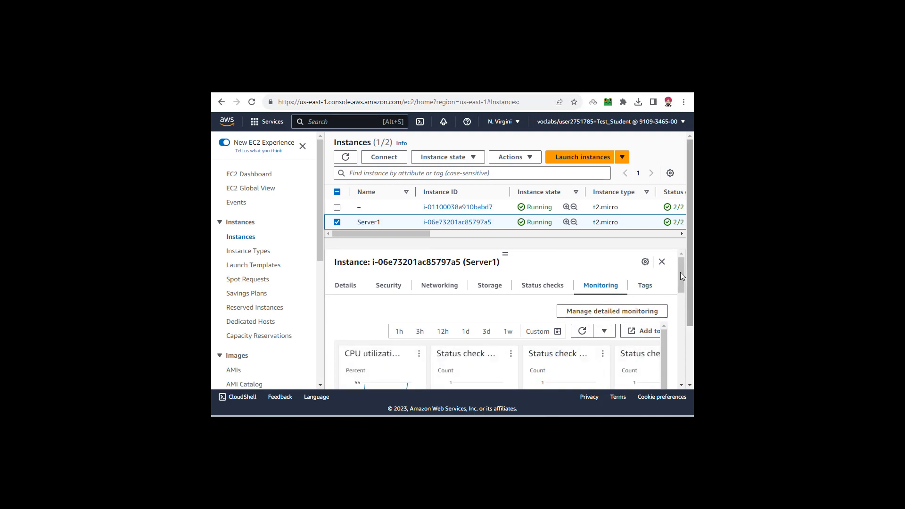
pyautogui.moveTo(680, 273); pyautogui.dragTo(681, 289)
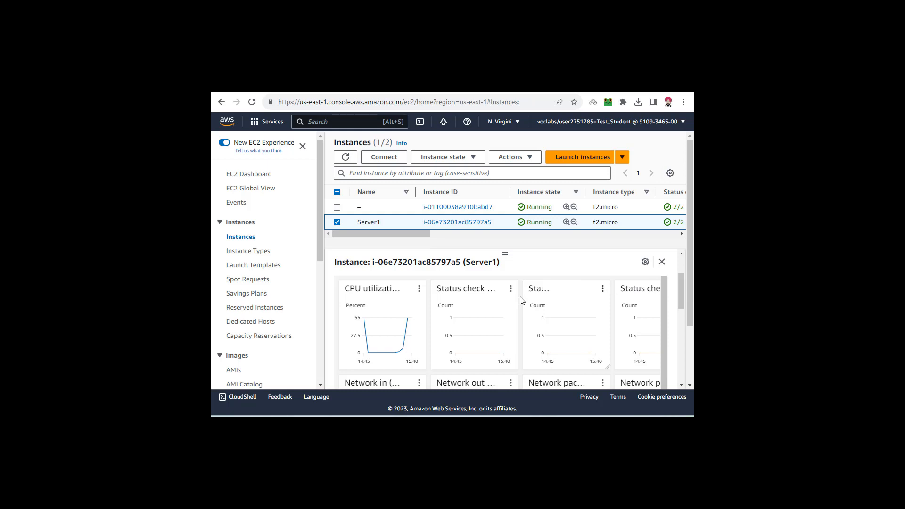
pyautogui.moveTo(408, 318)
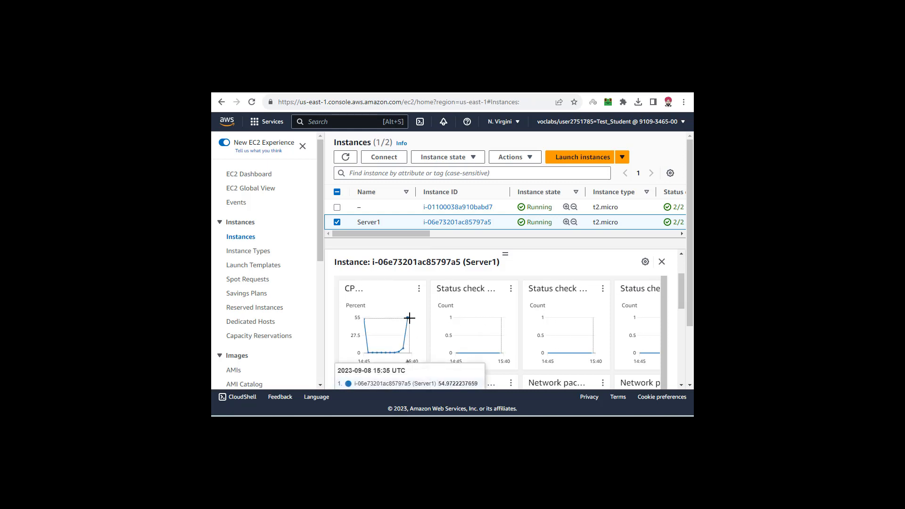
pyautogui.moveTo(680, 287); pyautogui.dragTo(681, 275)
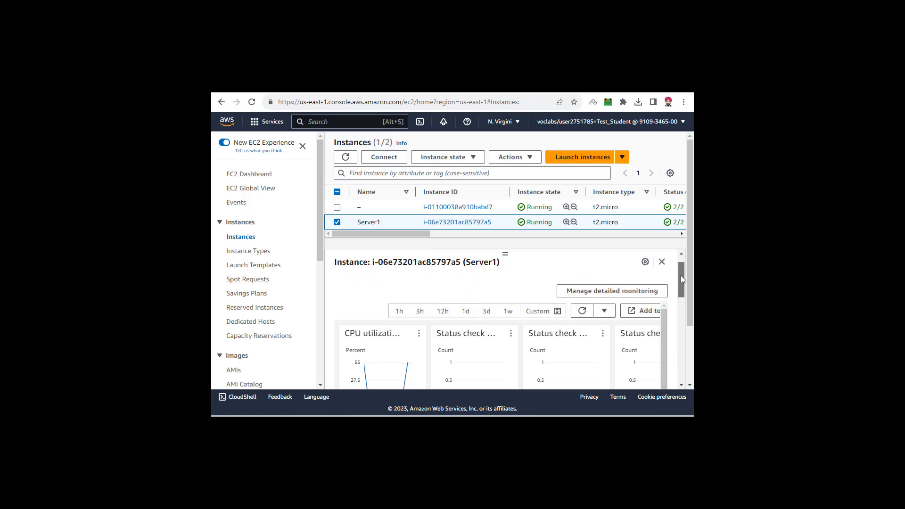
pyautogui.click(583, 315)
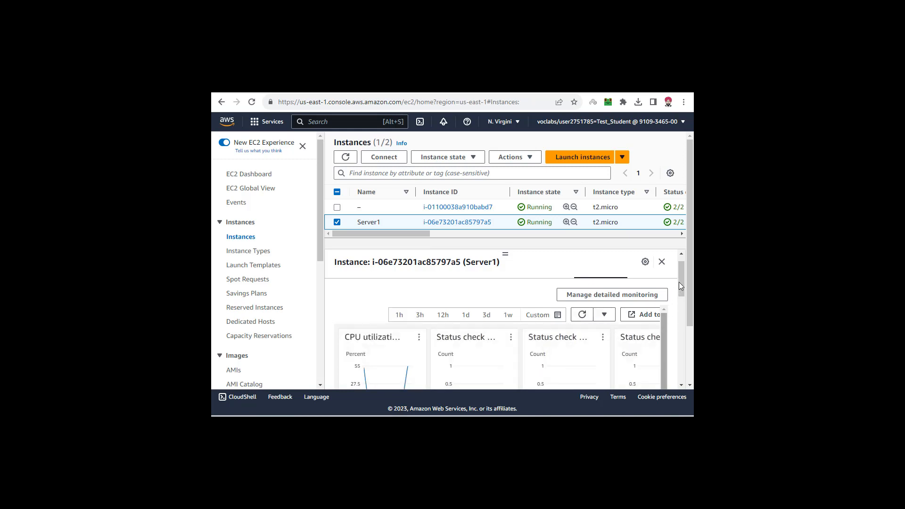
pyautogui.moveTo(679, 282); pyautogui.dragTo(678, 290)
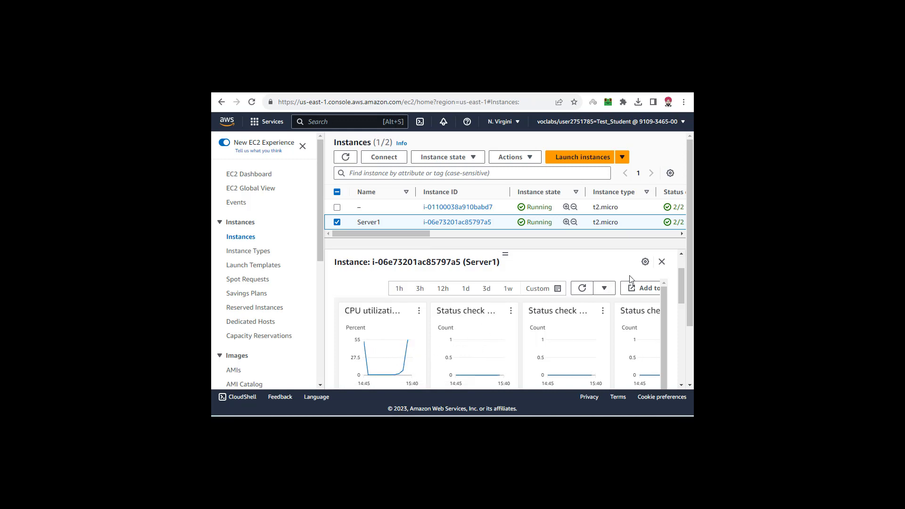
pyautogui.click(579, 291)
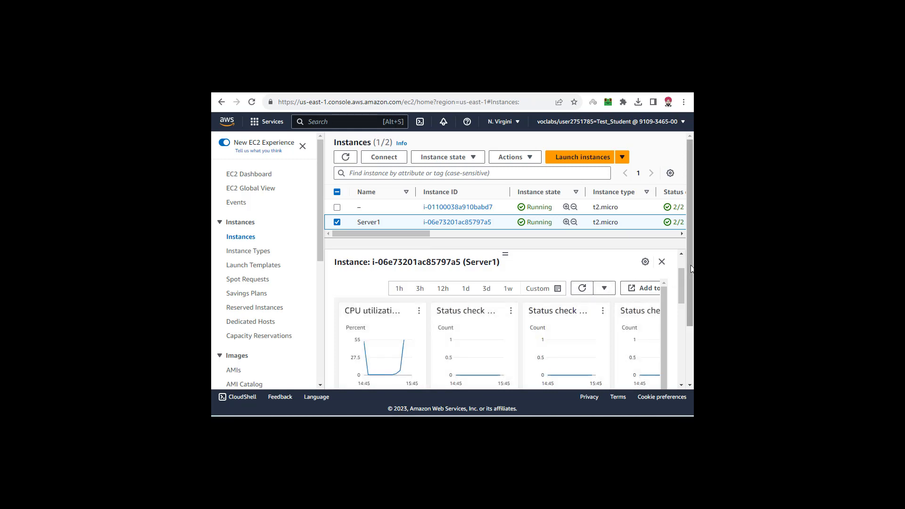
pyautogui.scroll(-1, 691, 269)
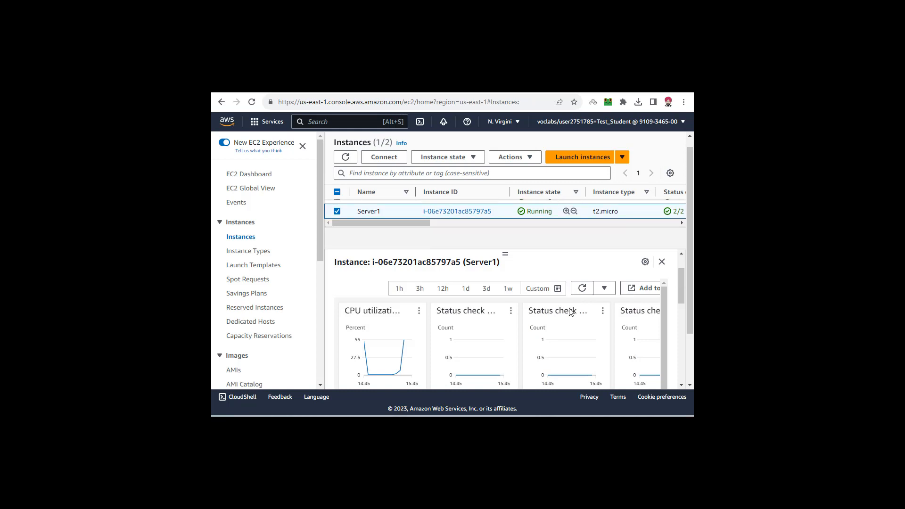
pyautogui.scroll(1, 505, 260)
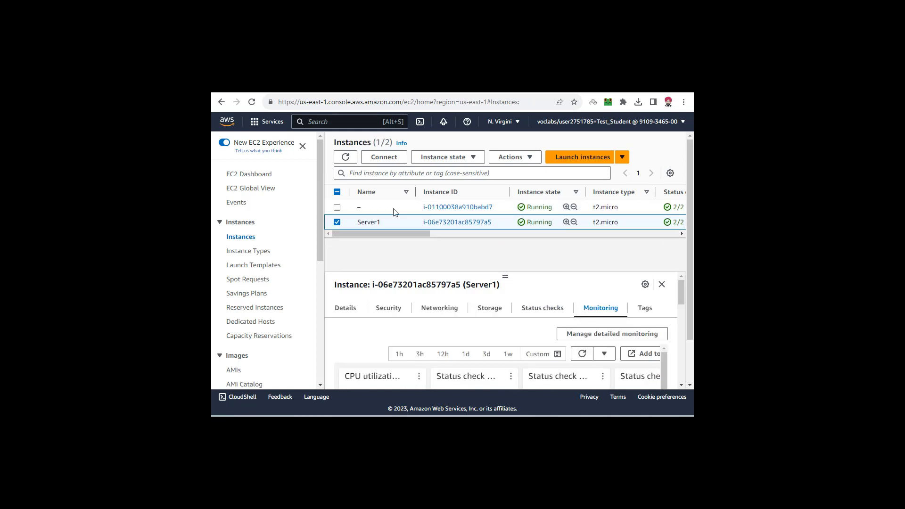
# - Select only the unnamed running instance in the instances list and terminate it
pyautogui.click(337, 207)
pyautogui.click(337, 222)
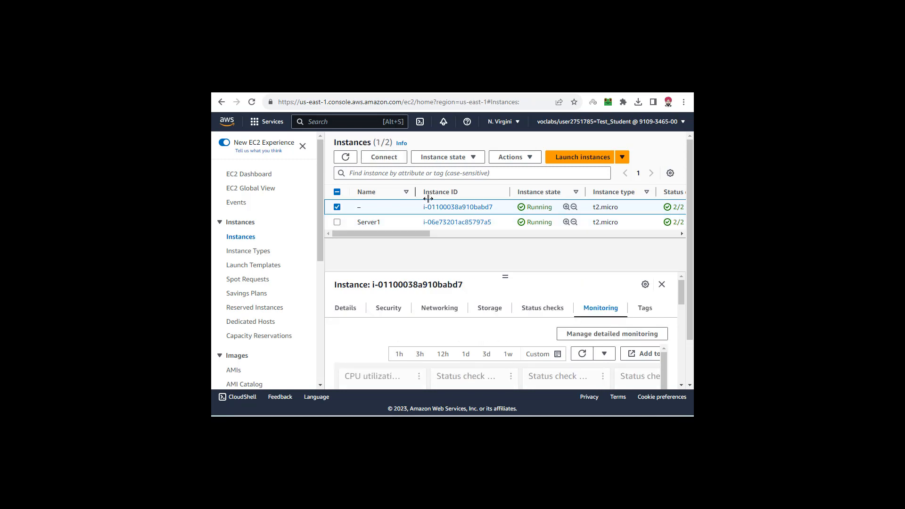
pyautogui.moveTo(414, 206); pyautogui.dragTo(553, 206)
pyautogui.click(553, 206)
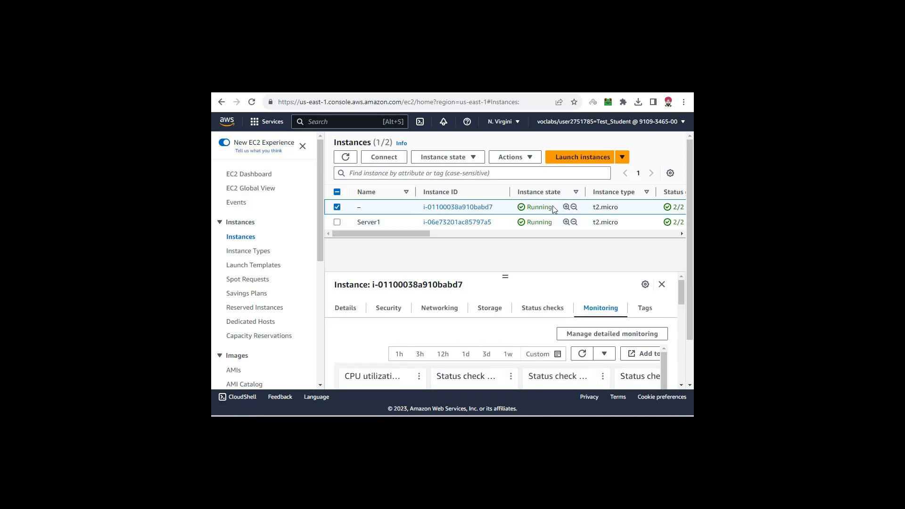
pyautogui.click(474, 158)
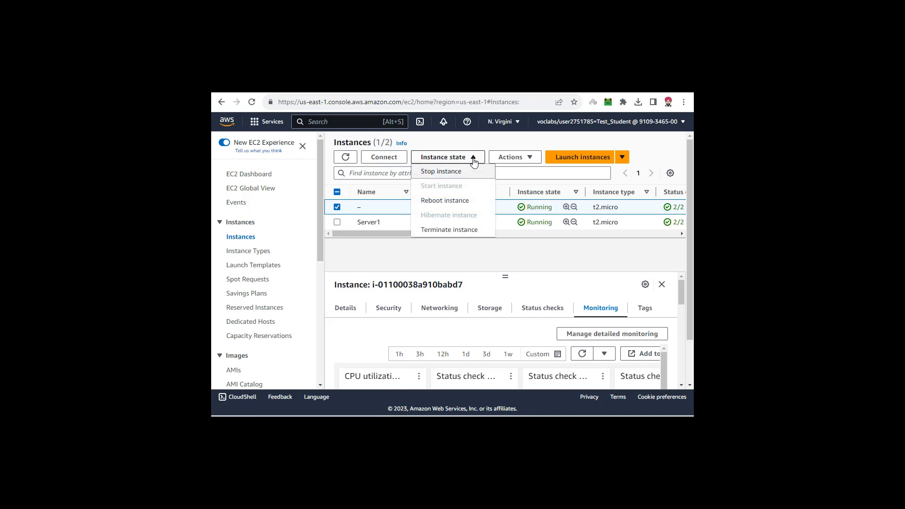
pyautogui.click(459, 230)
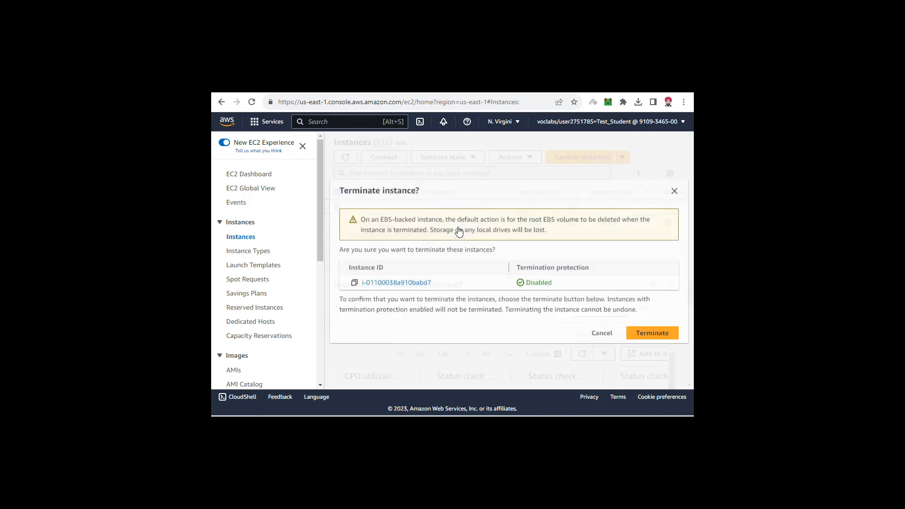
pyautogui.click(662, 334)
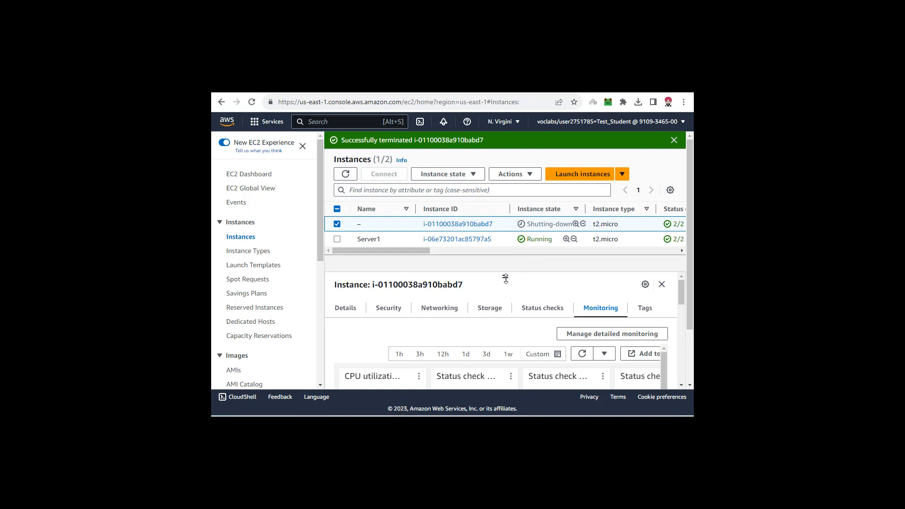
# - Shrink the instance details pane and check the state of the unnamed instance in the list
pyautogui.moveTo(506, 279); pyautogui.dragTo(505, 321)
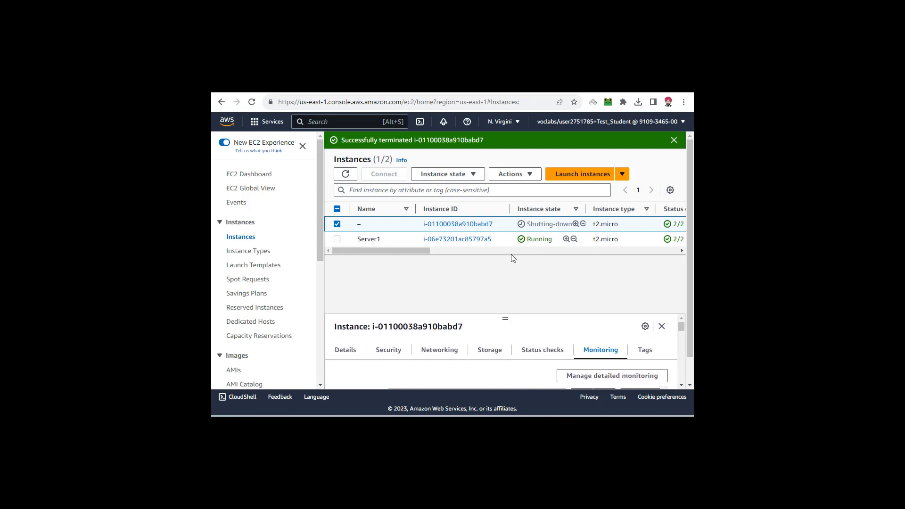
pyautogui.click(335, 239)
pyautogui.click(338, 239)
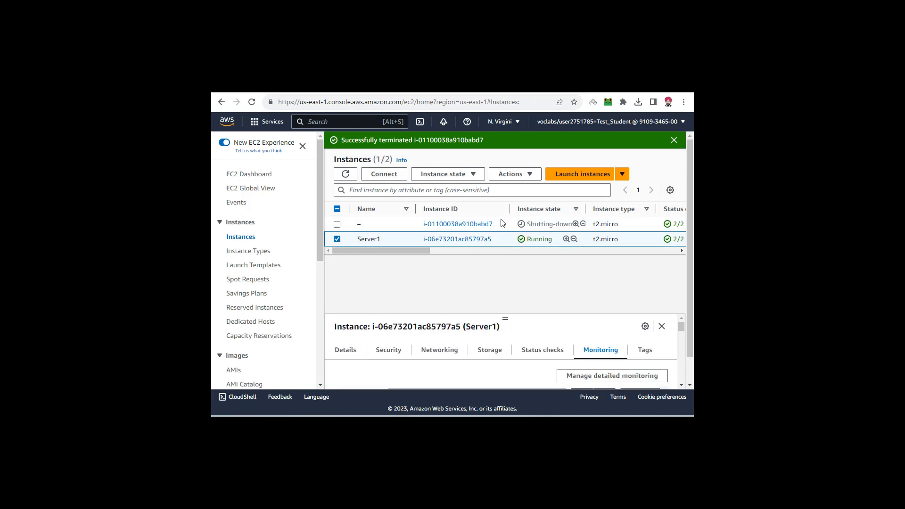
pyautogui.moveTo(527, 224); pyautogui.dragTo(567, 224)
pyautogui.click(557, 224)
pyautogui.click(542, 225)
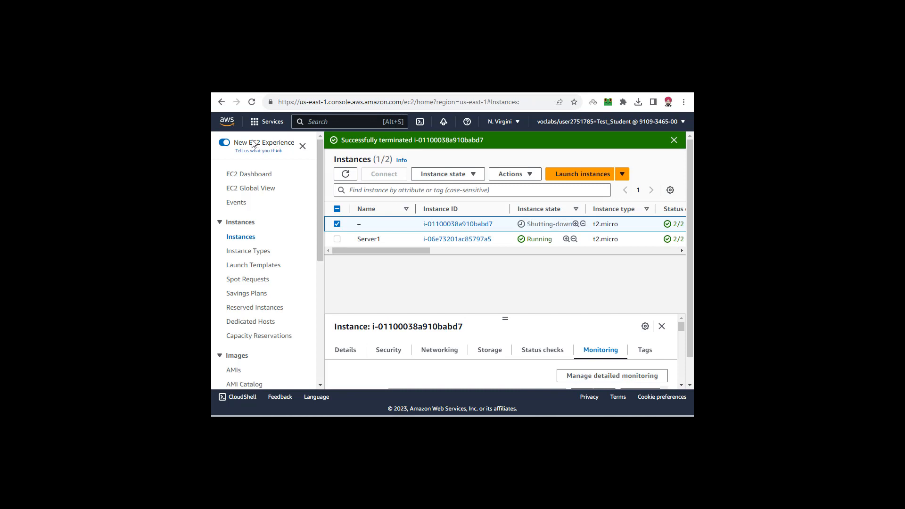
# - Switch to the instance types page and back to the instances list, and refresh the list to check the unnamed instance's state
pyautogui.click(257, 256)
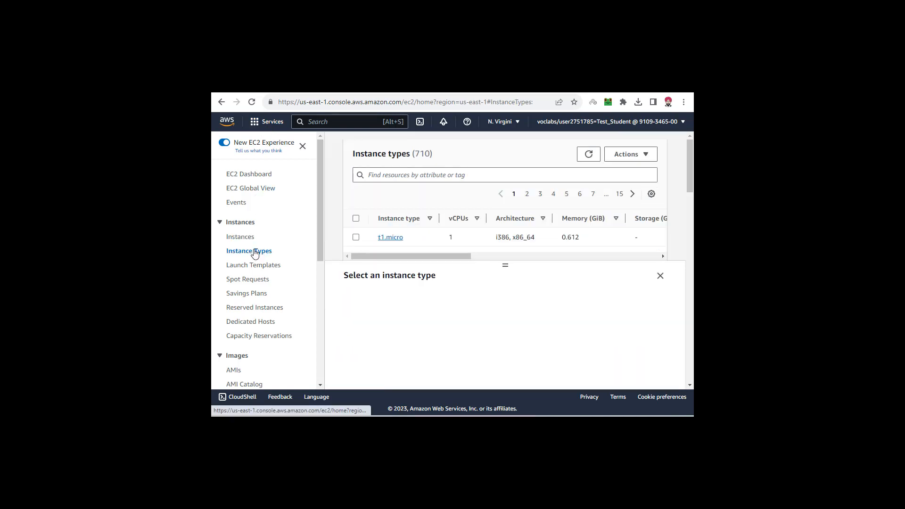
pyautogui.click(248, 242)
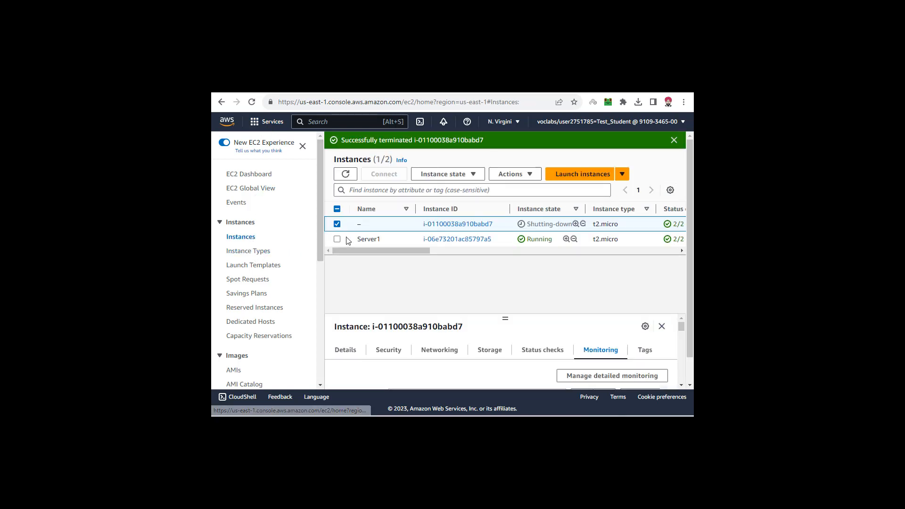
pyautogui.click(255, 252)
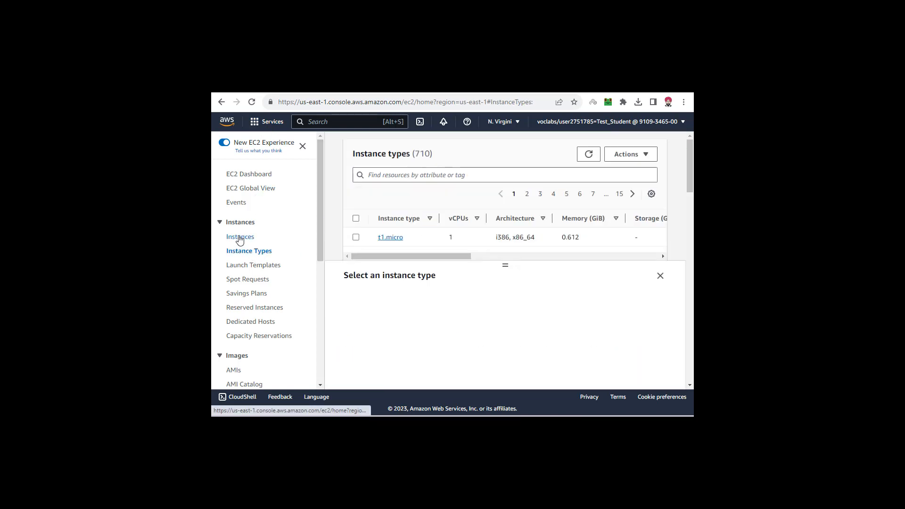
pyautogui.click(240, 238)
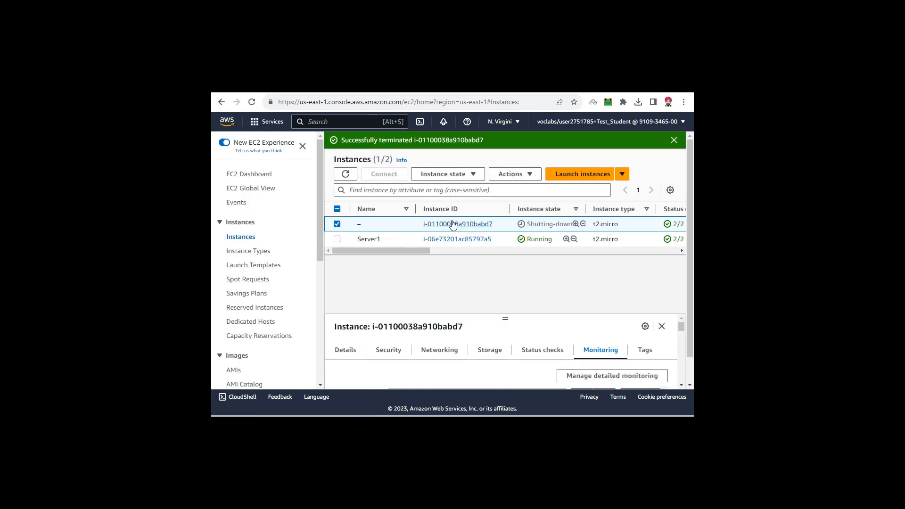
pyautogui.click(345, 175)
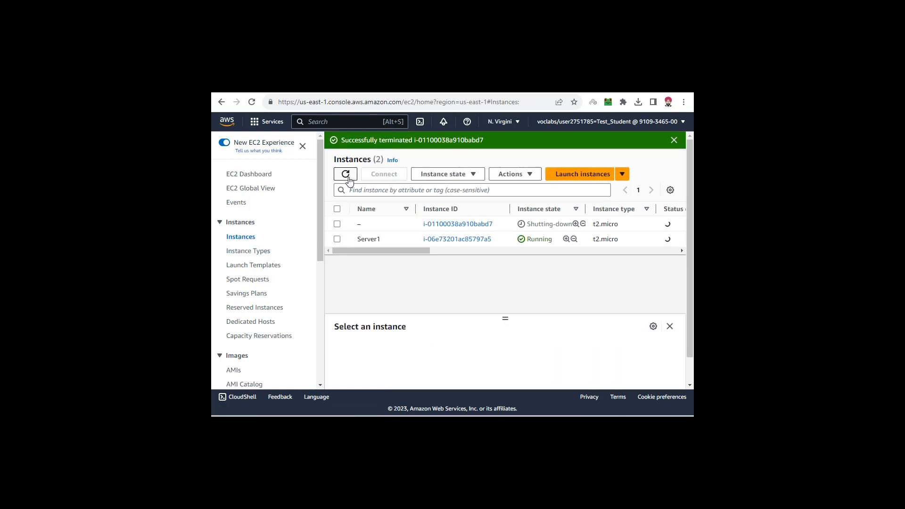
pyautogui.click(347, 178)
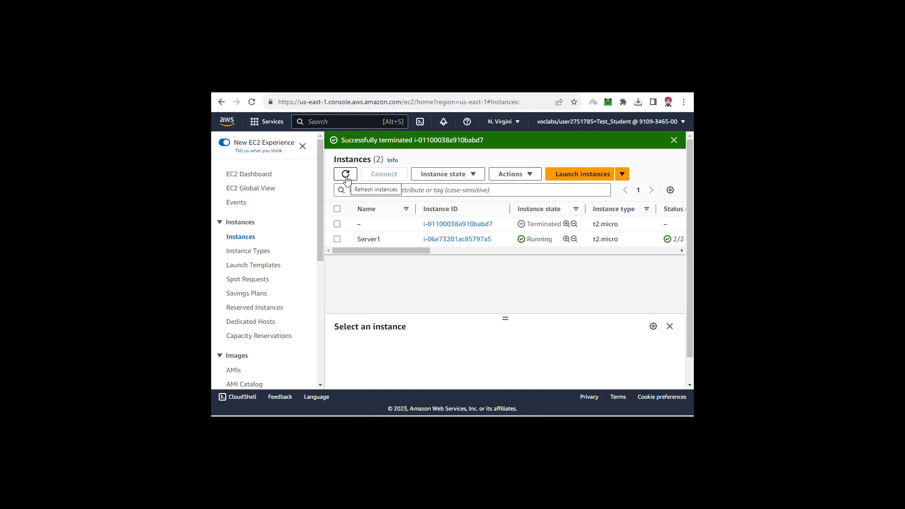
# - Keep refreshing the instances list to watch whether the Auto Scaling group launches a replacement instance
pyautogui.click(346, 178)
pyautogui.doubleClick(534, 225)
pyautogui.click(337, 225)
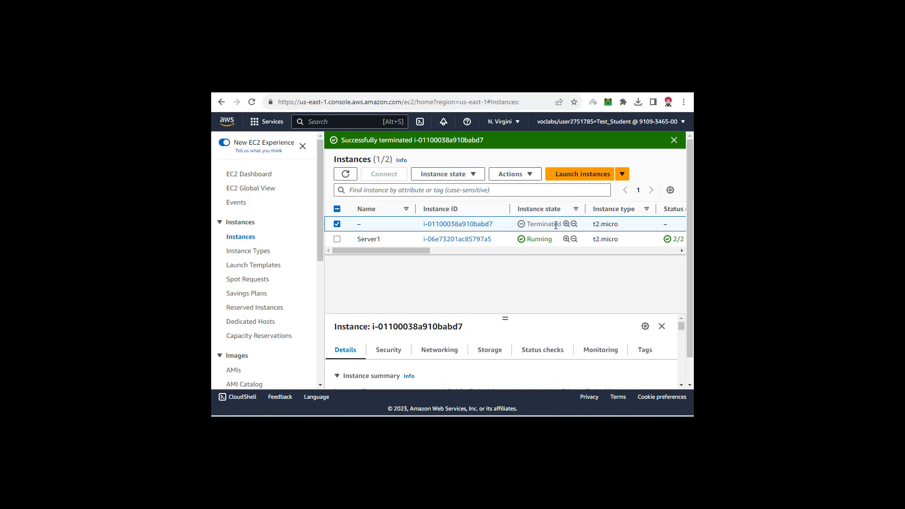
pyautogui.click(337, 224)
pyautogui.click(344, 175)
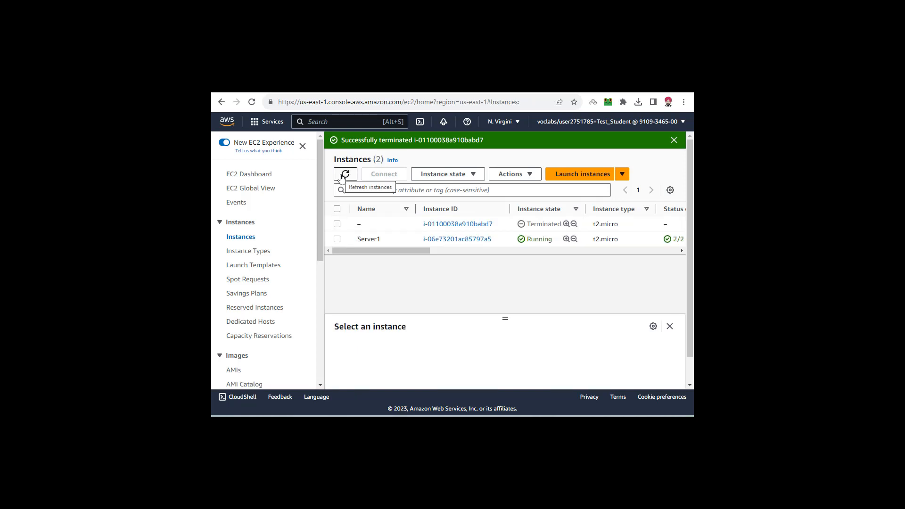
pyautogui.click(344, 176)
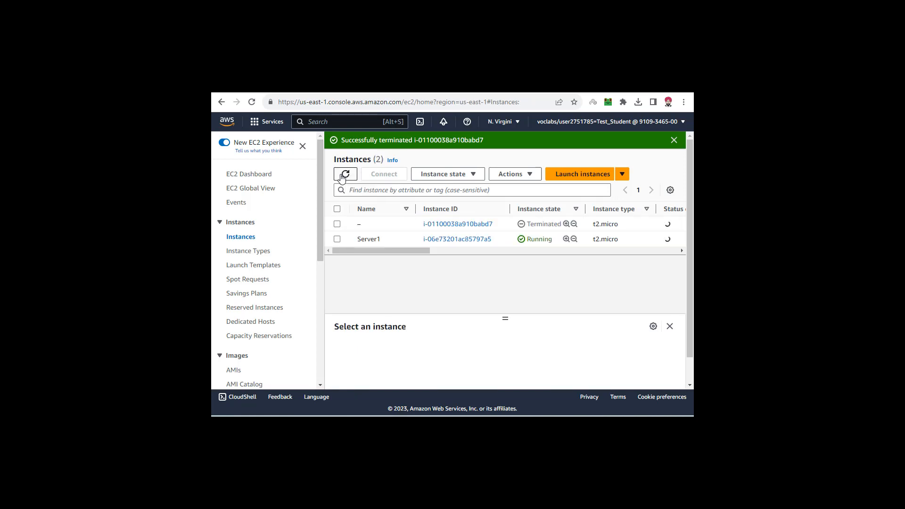
pyautogui.click(344, 175)
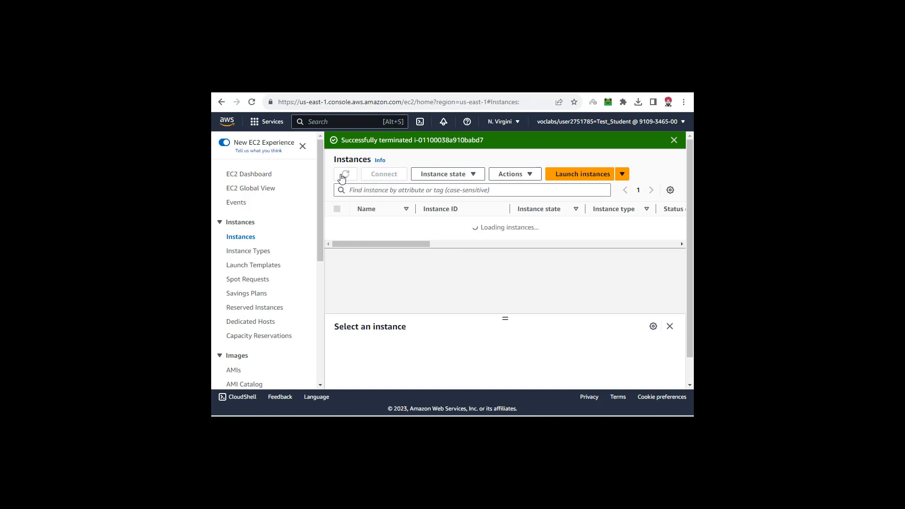
pyautogui.click(344, 175)
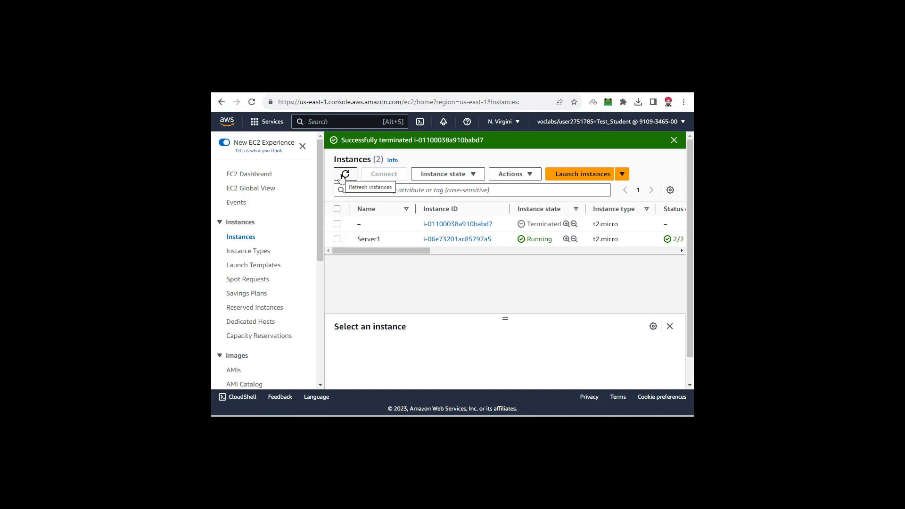
pyautogui.click(344, 175)
pyautogui.click(344, 175)
pyautogui.click(343, 176)
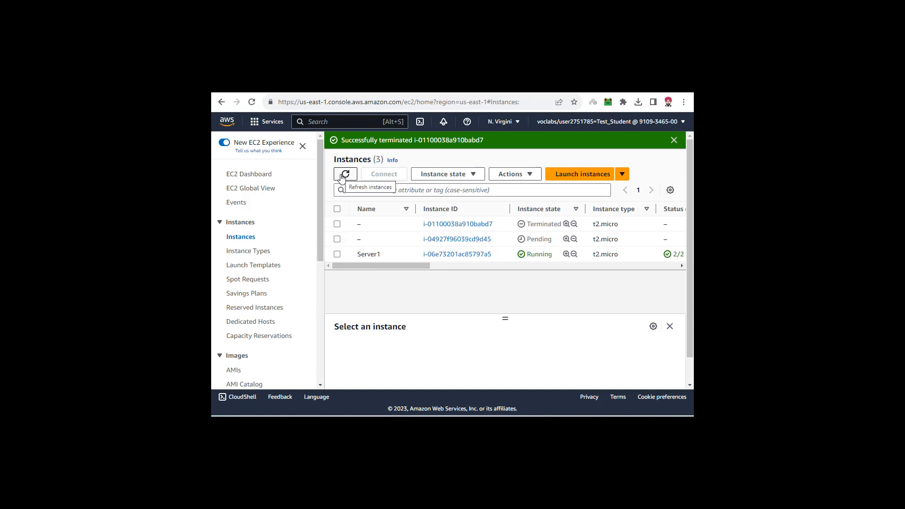
pyautogui.click(343, 176)
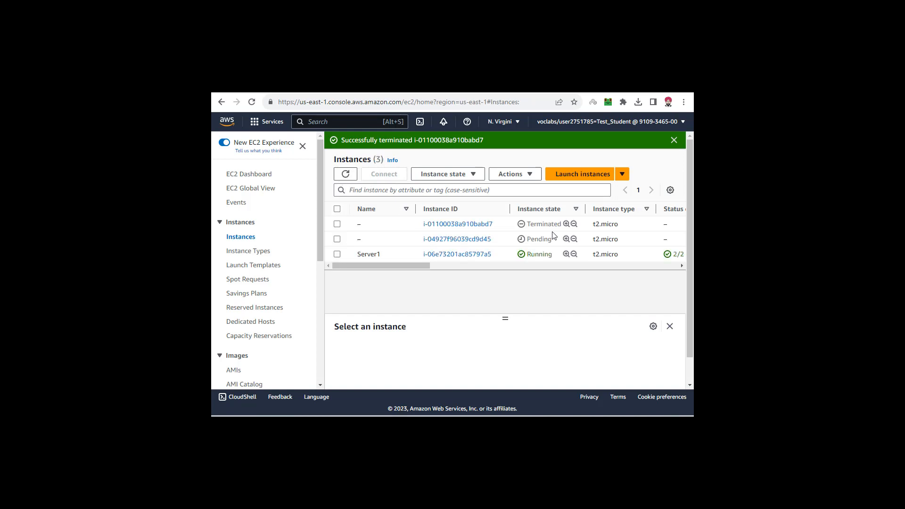
# - Compare the states of the two unnamed instances, leaving only the newly launched one selected
pyautogui.moveTo(527, 225); pyautogui.dragTo(561, 224)
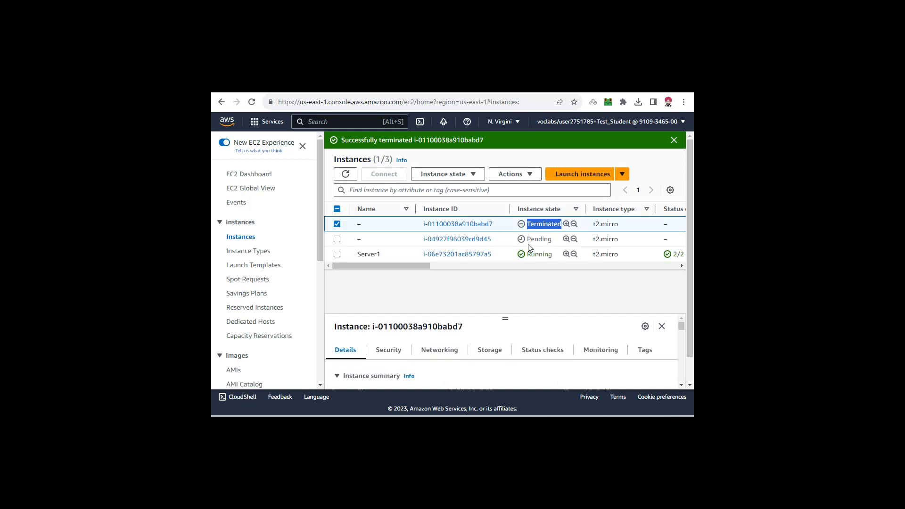
pyautogui.click(337, 239)
pyautogui.click(337, 224)
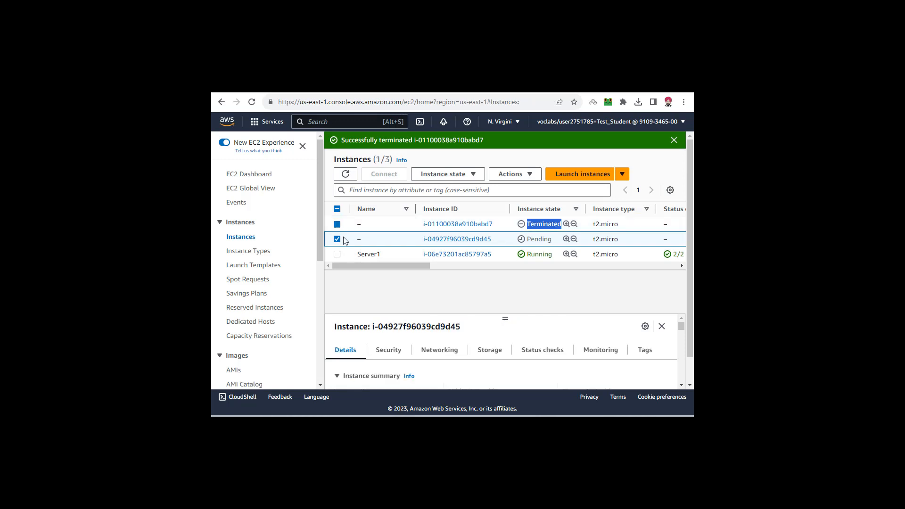
pyautogui.moveTo(359, 239); pyautogui.dragTo(545, 242)
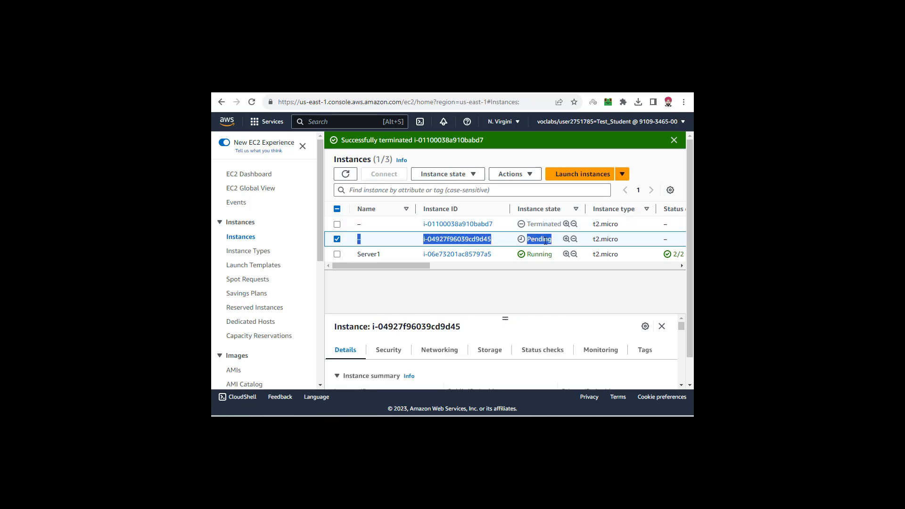
pyautogui.click(490, 216)
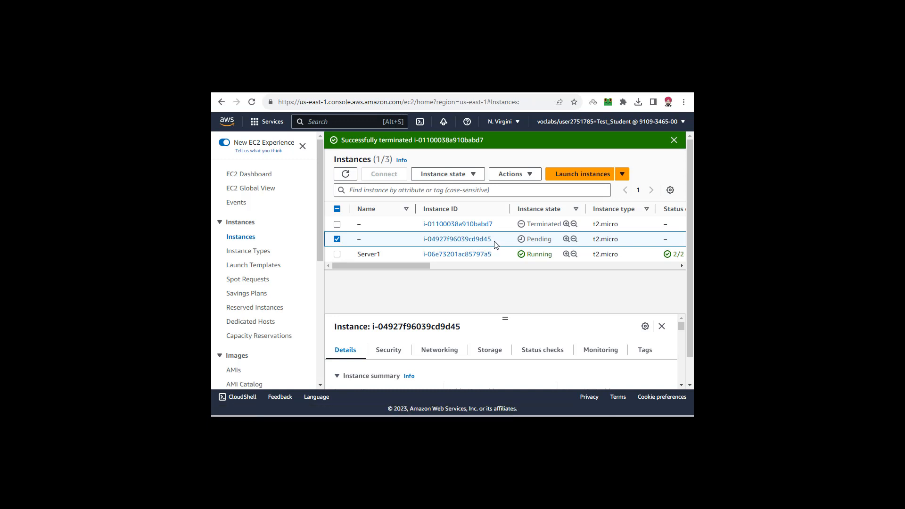
# - Highlight the state of the newly launched unnamed instance, refreshing the instances list to recheck it
pyautogui.doubleClick(541, 240)
pyautogui.click(539, 243)
pyautogui.click(345, 174)
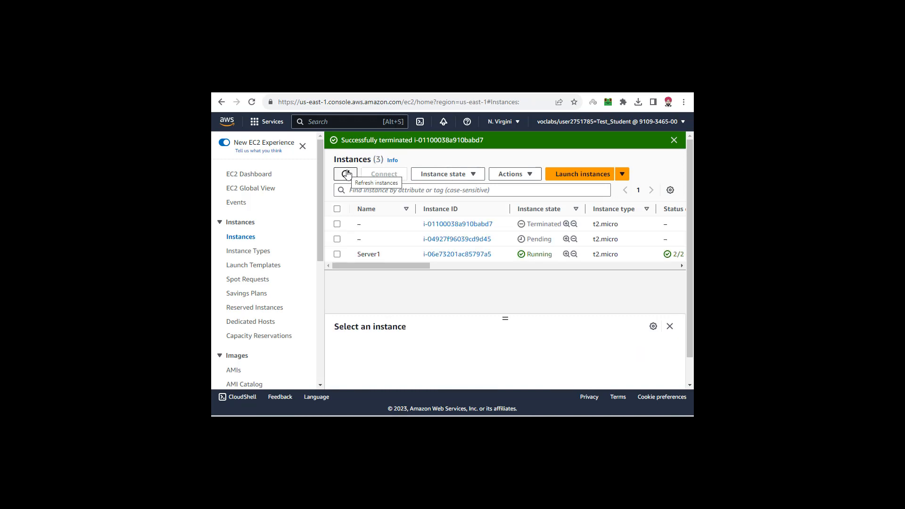
pyautogui.click(347, 174)
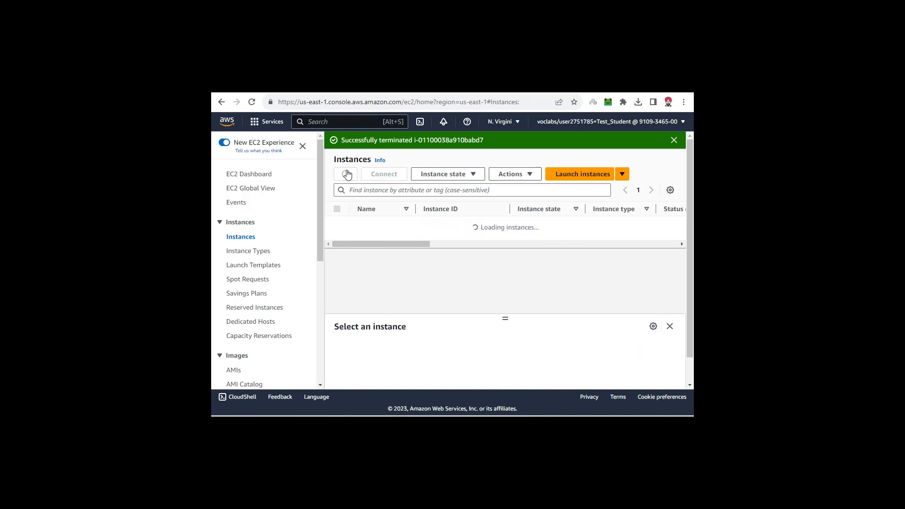
pyautogui.moveTo(554, 241); pyautogui.dragTo(523, 243)
pyautogui.click(544, 244)
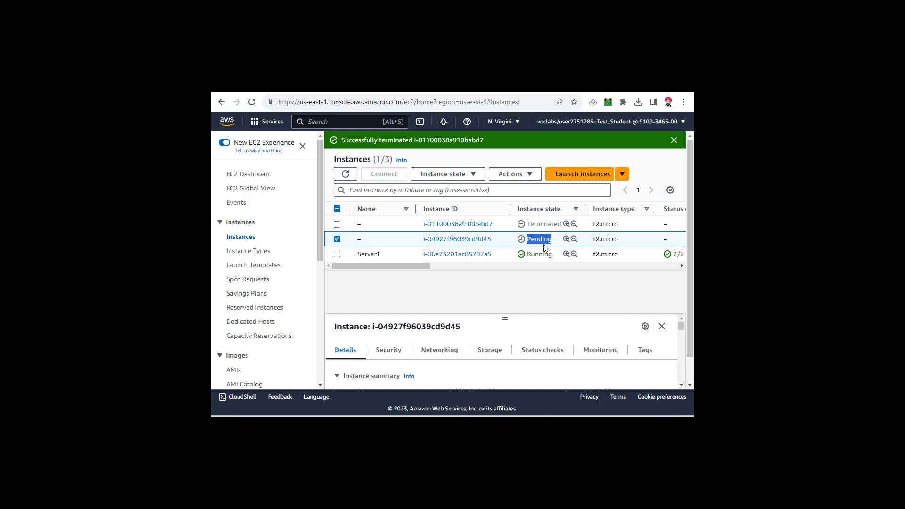
# - Keep refreshing the instances list to follow the replacement instance's startup, and check its state
pyautogui.click(345, 174)
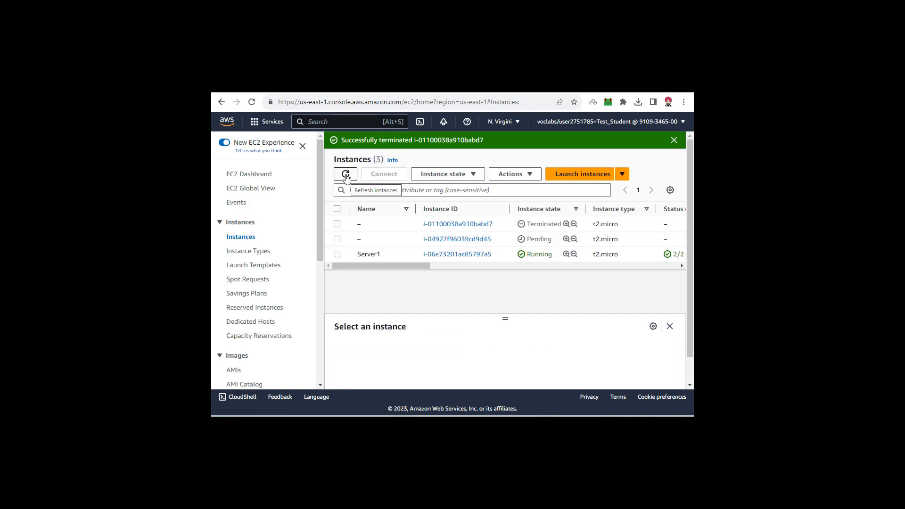
pyautogui.click(345, 175)
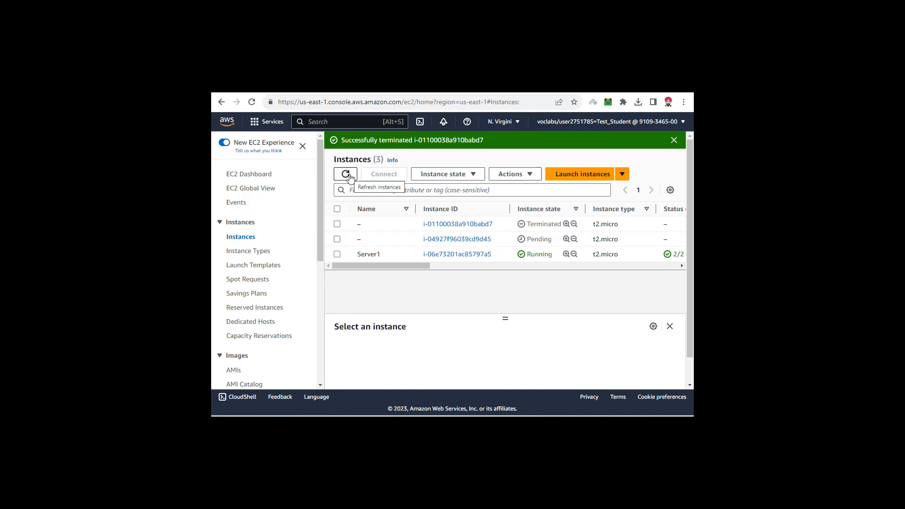
pyautogui.click(347, 175)
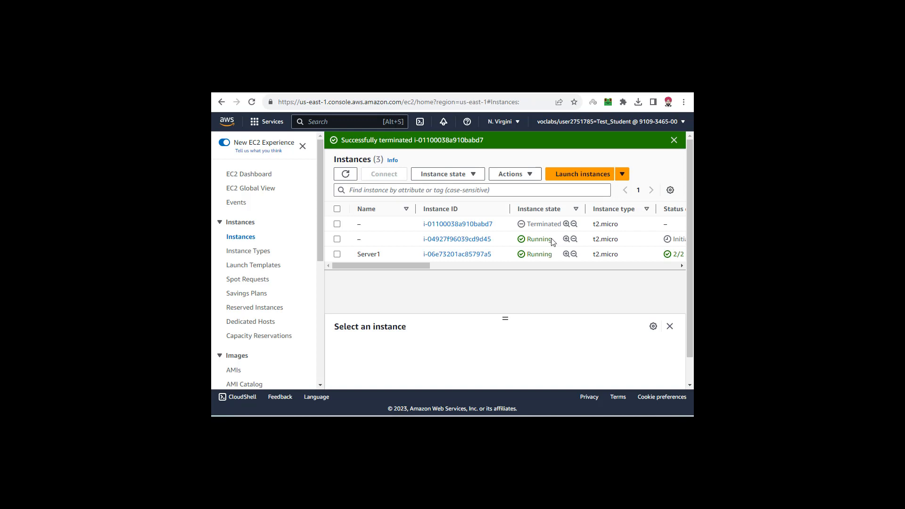
pyautogui.doubleClick(552, 241)
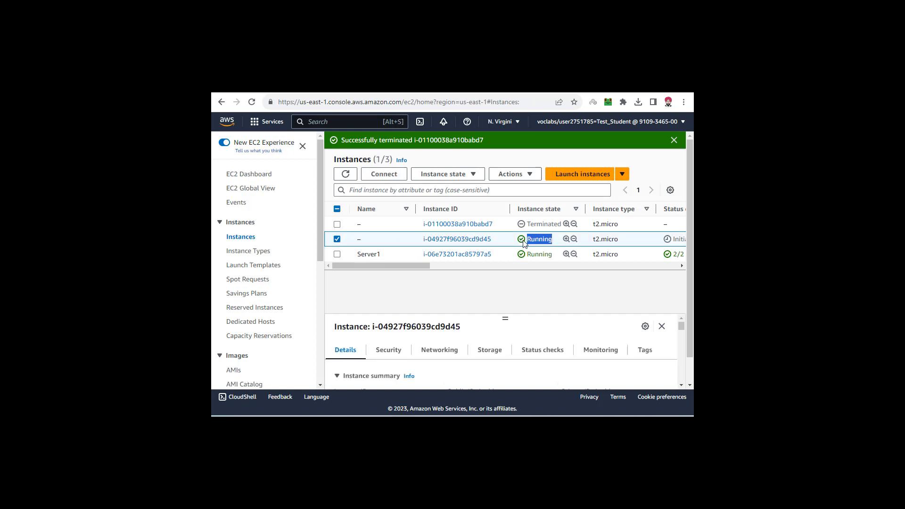
pyautogui.click(538, 241)
pyautogui.click(344, 175)
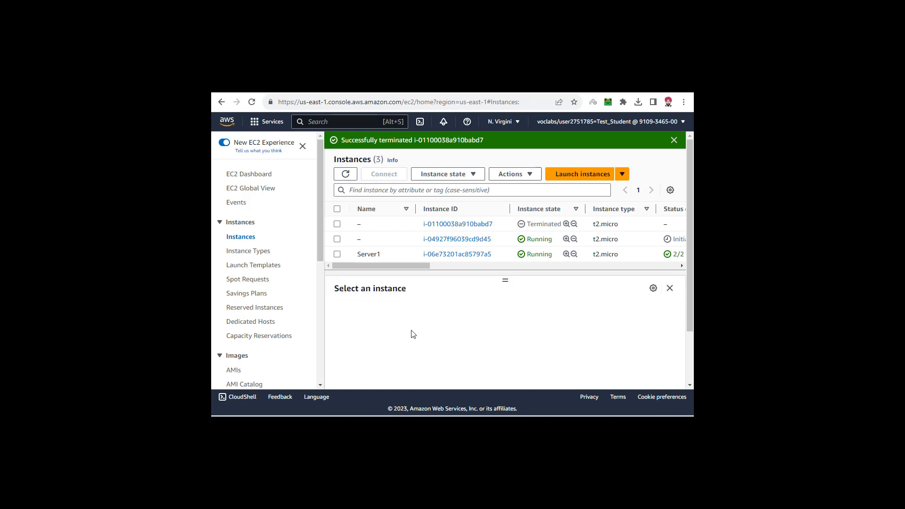
# - Examine Server1's CPU utilization graph in its monitoring data, and collapse the instance details and deselect Server1
pyautogui.click(337, 255)
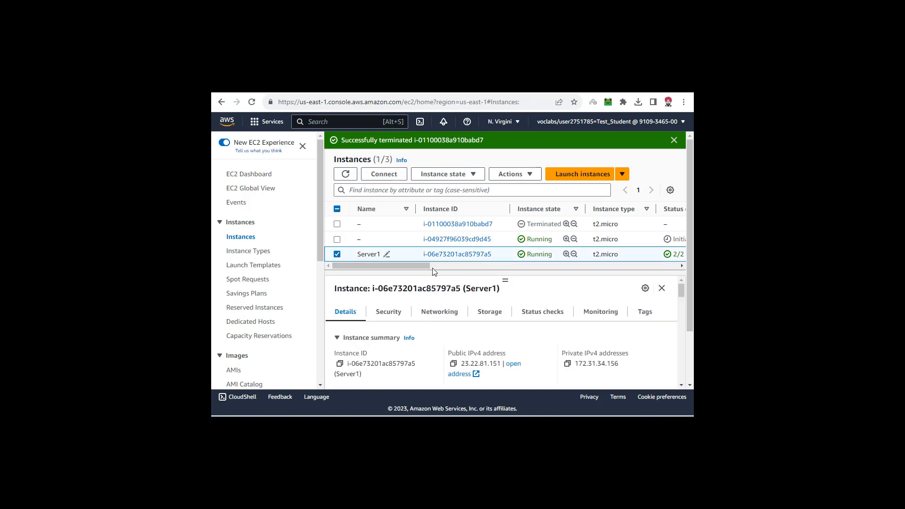
pyautogui.click(602, 313)
pyautogui.scroll(-3, 690, 280)
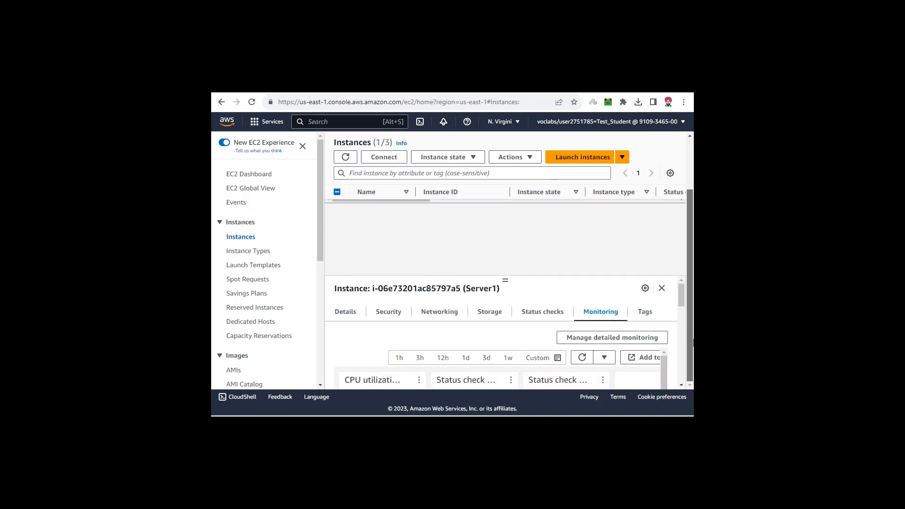
pyautogui.moveTo(679, 290); pyautogui.dragTo(681, 306)
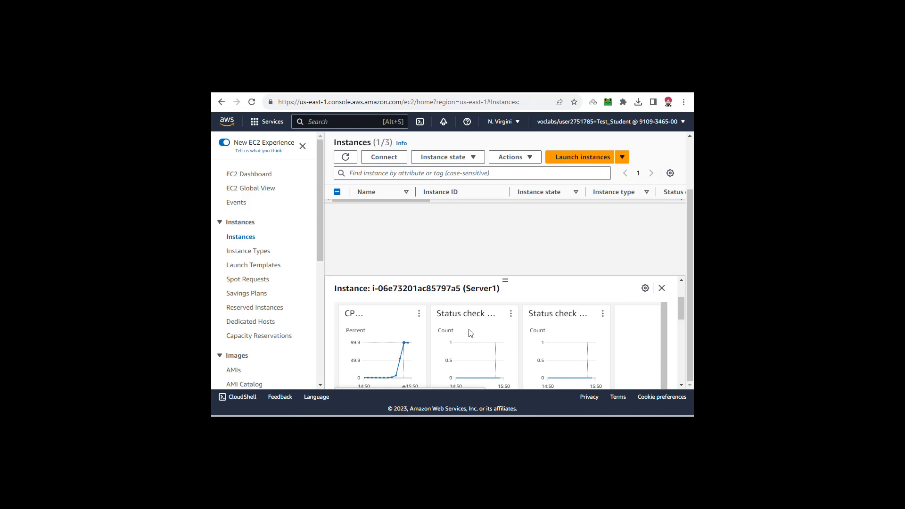
pyautogui.click(662, 289)
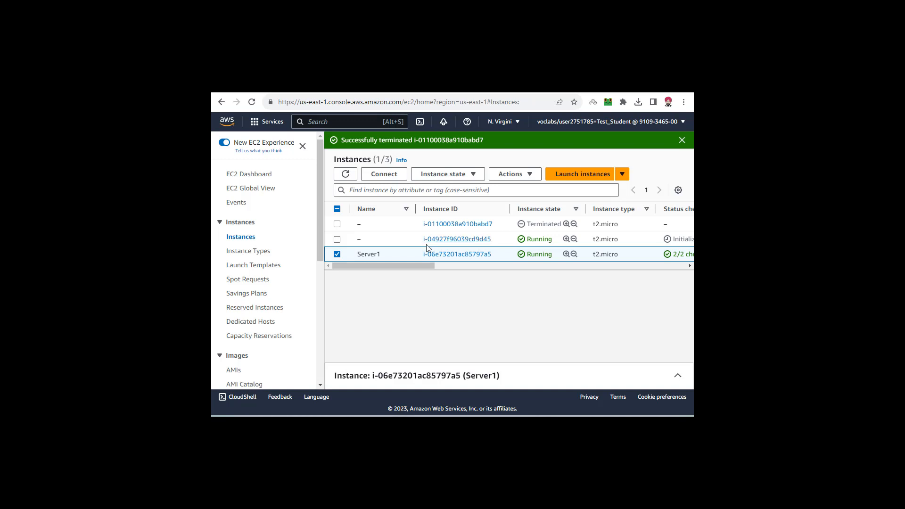
pyautogui.click(337, 254)
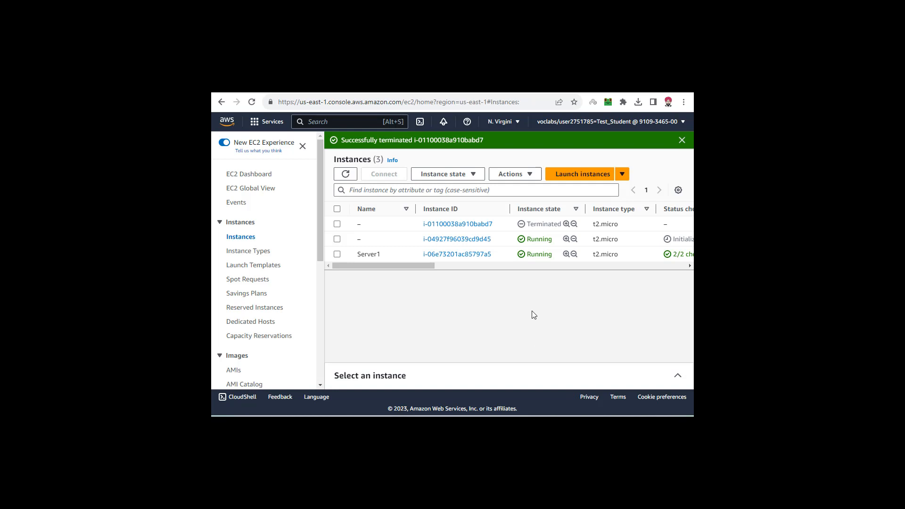
# - Highlight the replacement instance's ID and check its instance state, leaving the instance deselected
pyautogui.moveTo(418, 241); pyautogui.dragTo(474, 243)
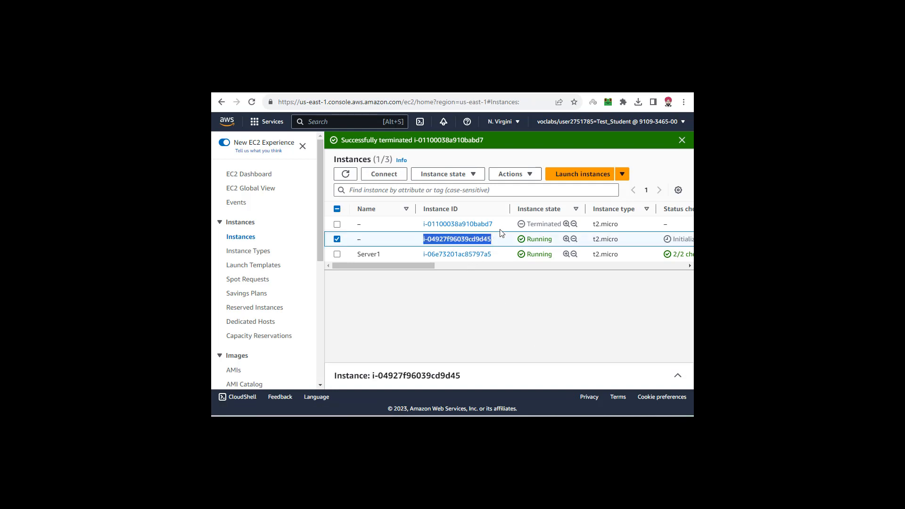
pyautogui.click(337, 239)
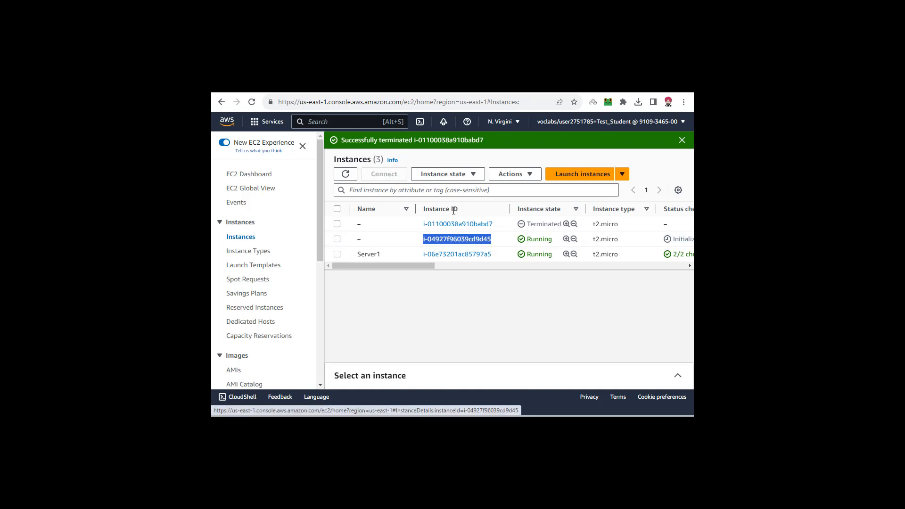
pyautogui.click(531, 241)
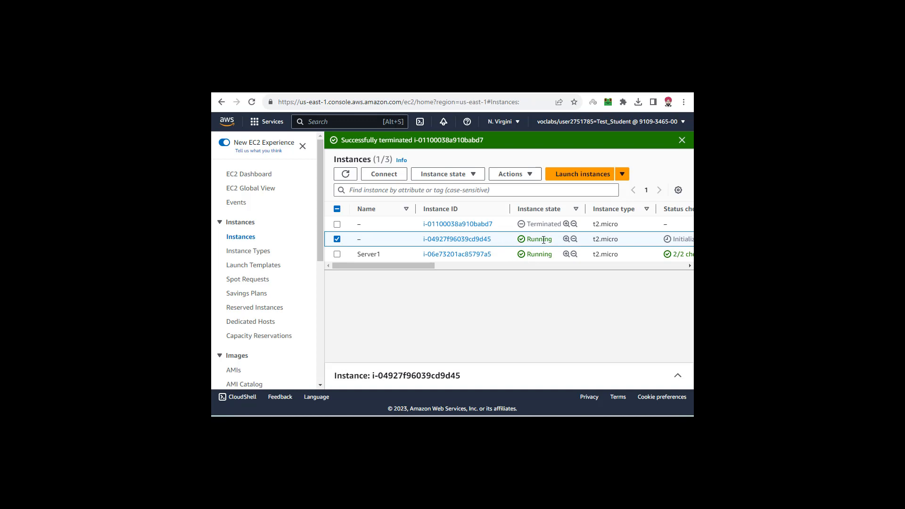
pyautogui.click(337, 238)
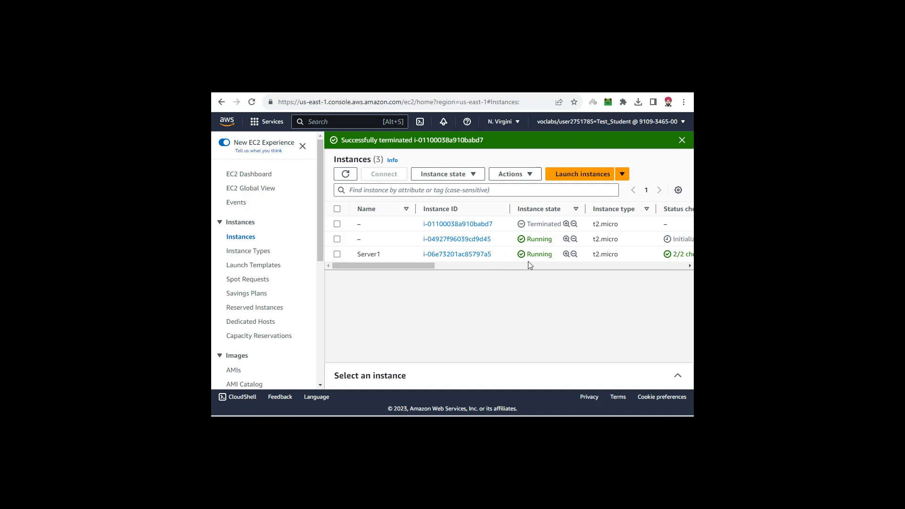
pyautogui.moveTo(525, 239); pyautogui.dragTo(561, 239)
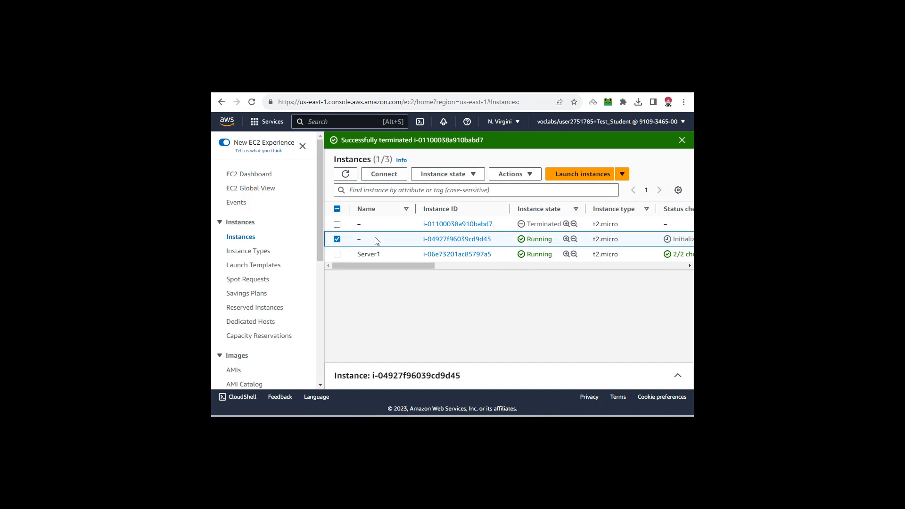
pyautogui.click(337, 239)
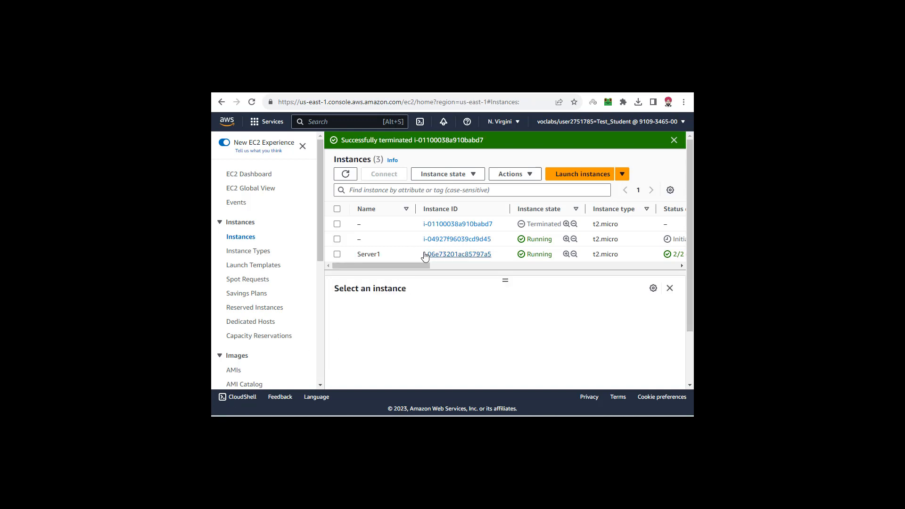
# - Refresh the instances list and review the replacement instance's state and status checks, clearing the selection
pyautogui.click(349, 176)
pyautogui.click(337, 239)
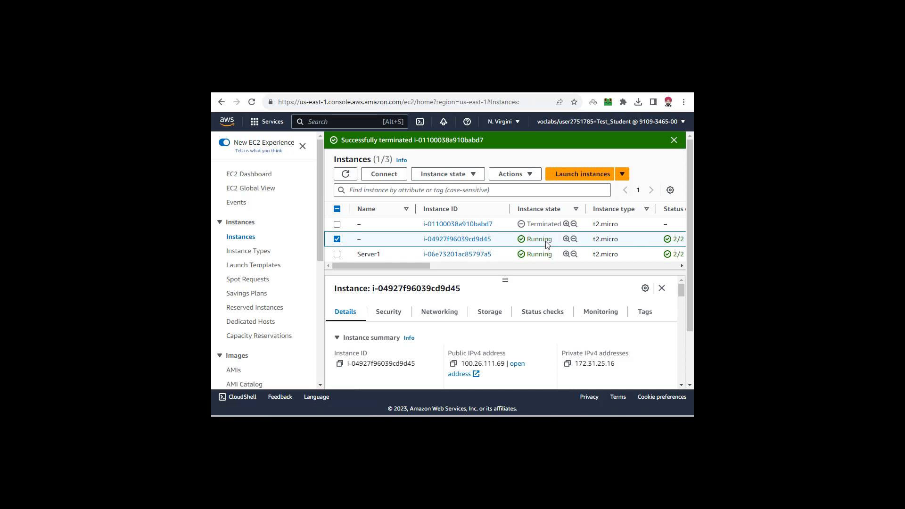
pyautogui.click(337, 239)
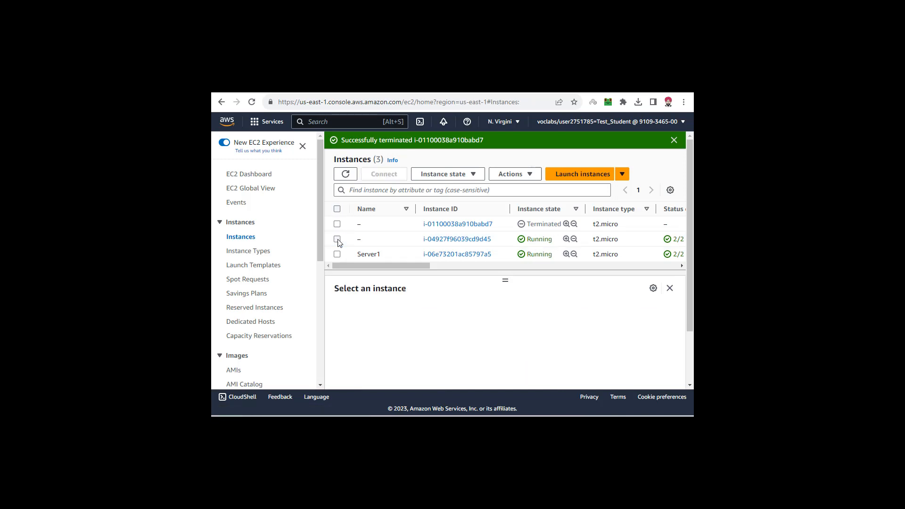
# - Open the list of Auto Scaling groups and select ASG-1
pyautogui.moveTo(321, 222); pyautogui.dragTo(317, 353)
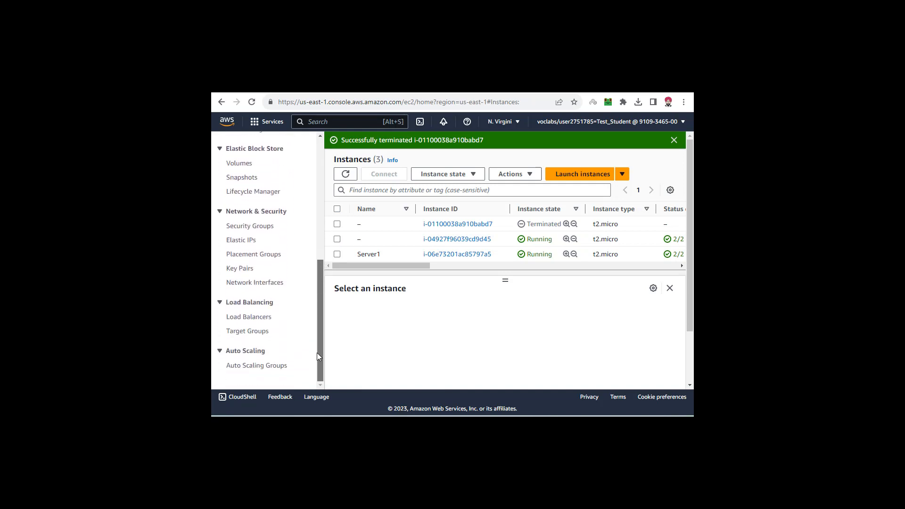
pyautogui.click(252, 367)
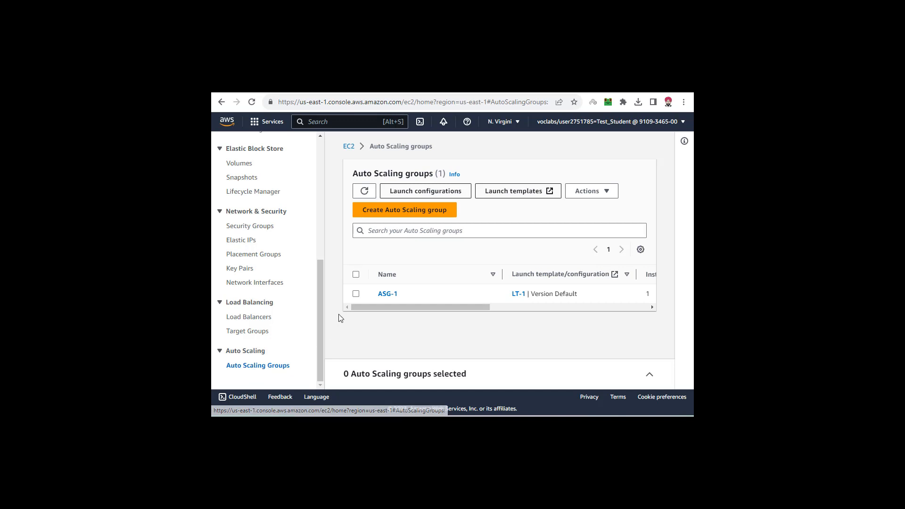
pyautogui.click(356, 294)
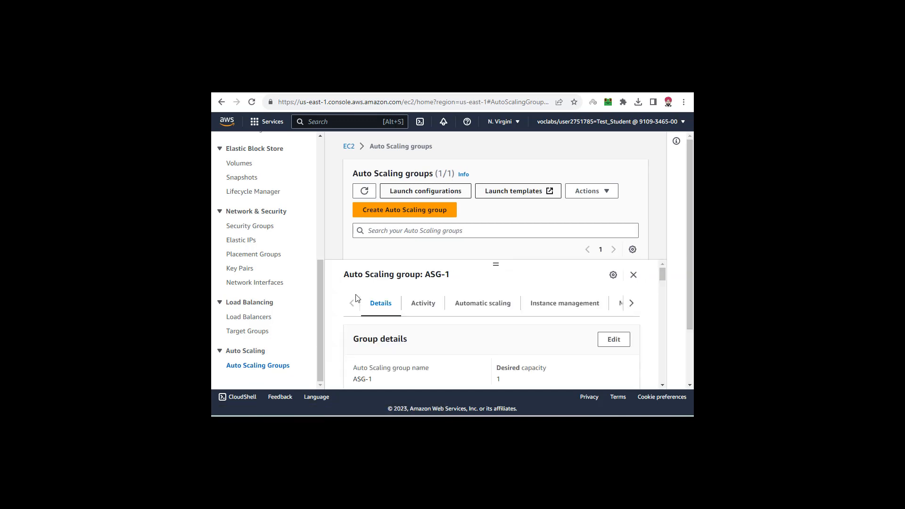
pyautogui.scroll(-5, 373, 299)
pyautogui.scroll(5, 374, 298)
pyautogui.scroll(-2, 495, 212)
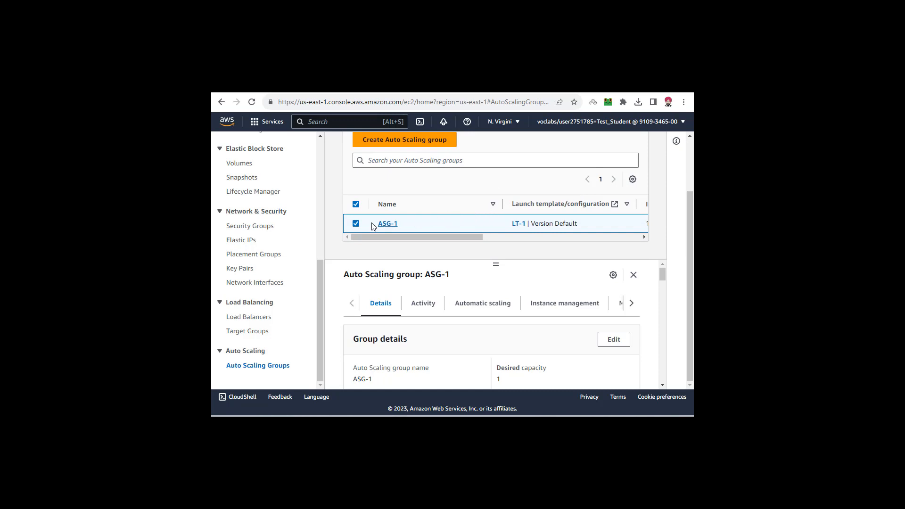
pyautogui.scroll(2, 469, 229)
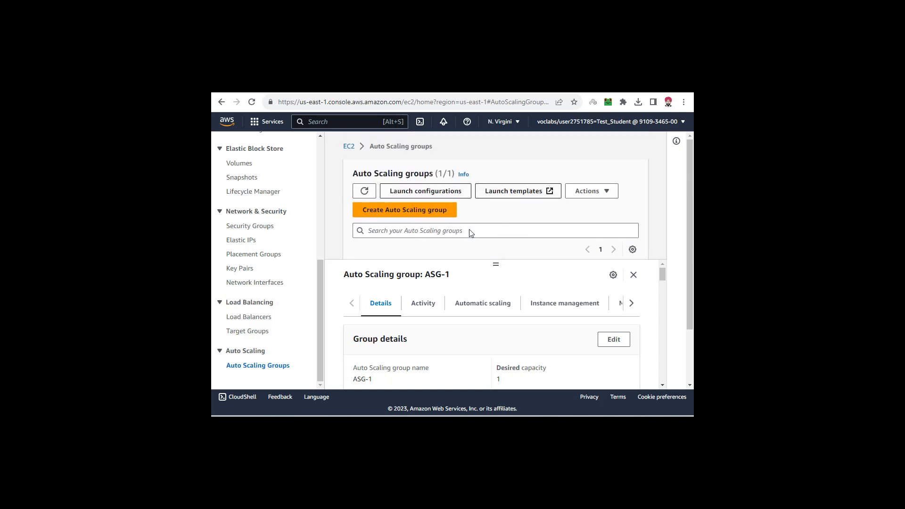
# - Delete the Auto Scaling group ASG-1, confirming with the text "delete"
pyautogui.click(566, 197)
pyautogui.click(593, 223)
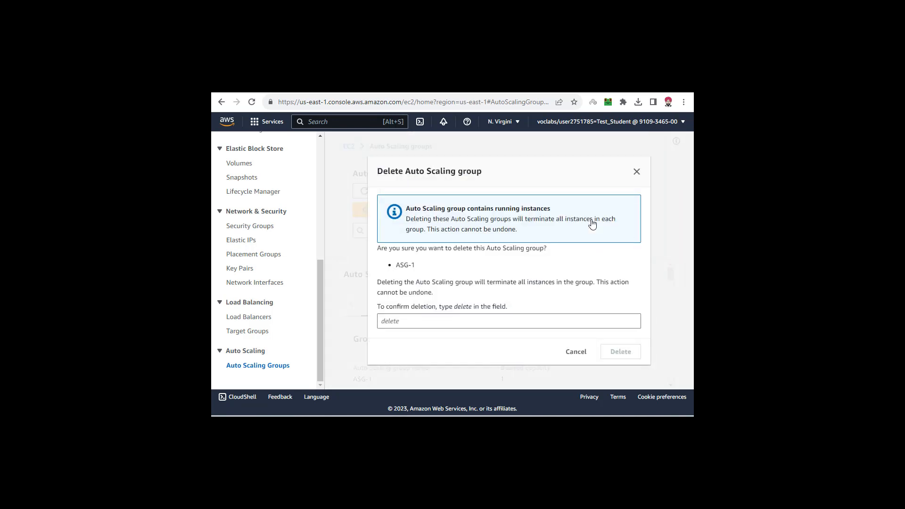
pyautogui.click(471, 323)
pyautogui.write('d')
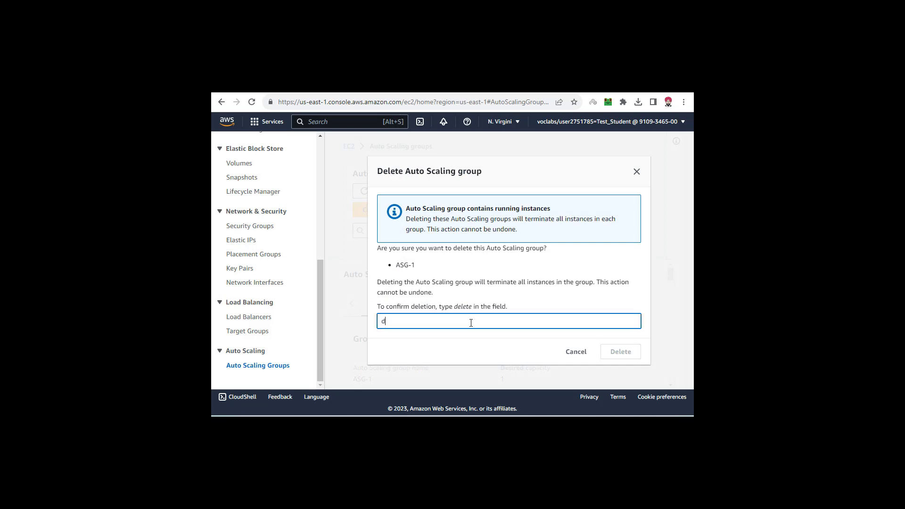
pyautogui.write('elete')
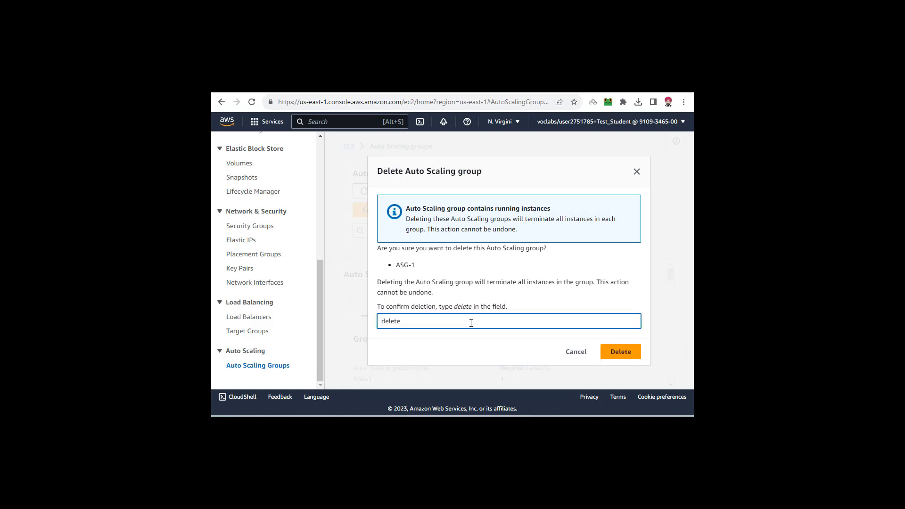
pyautogui.click(621, 352)
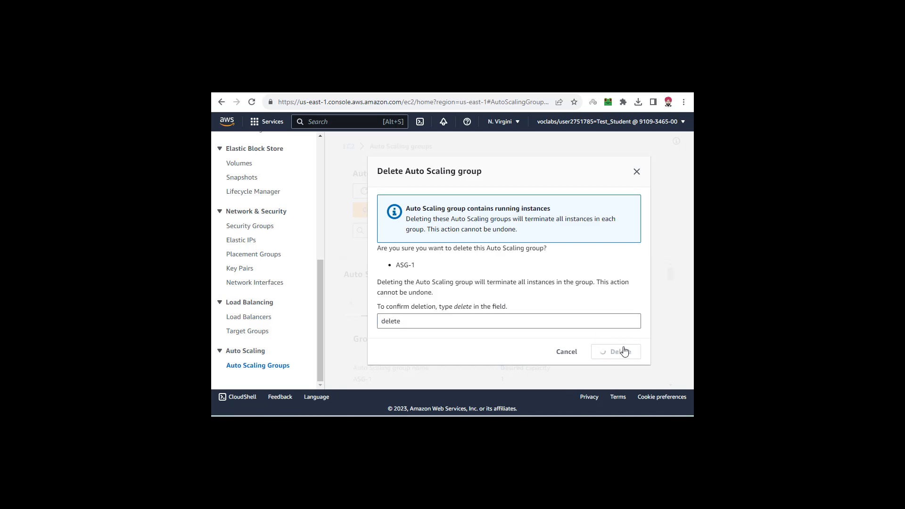
# - Collapse the ASG-1 details and keep refreshing the Auto Scaling groups list to check on the deletion
pyautogui.scroll(-2, 584, 245)
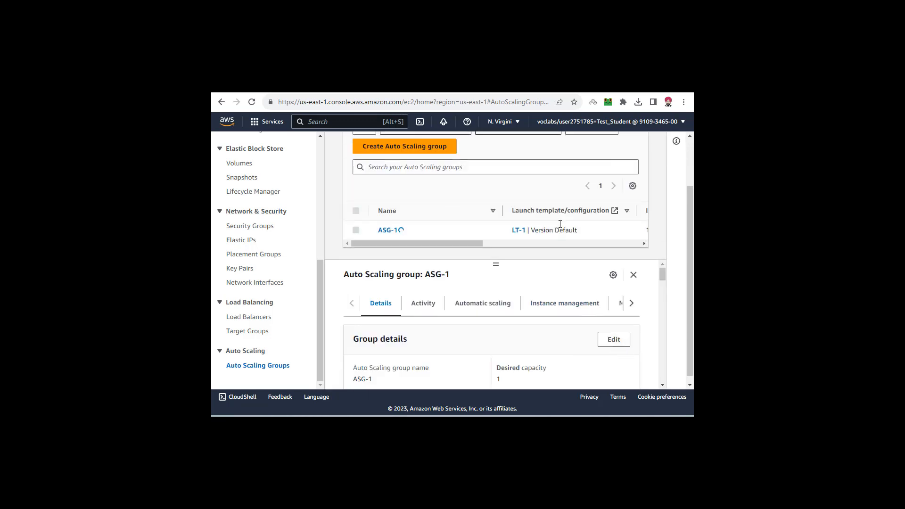
pyautogui.click(633, 275)
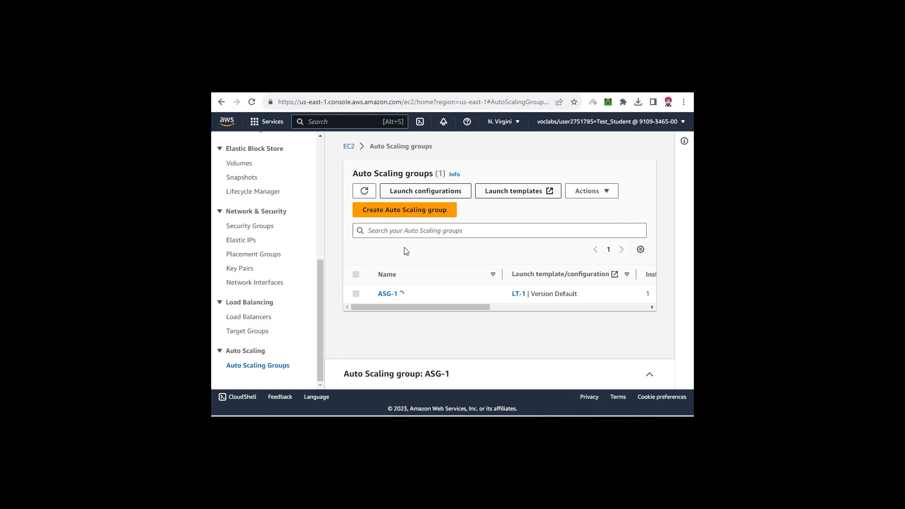
pyautogui.click(364, 196)
pyautogui.click(367, 194)
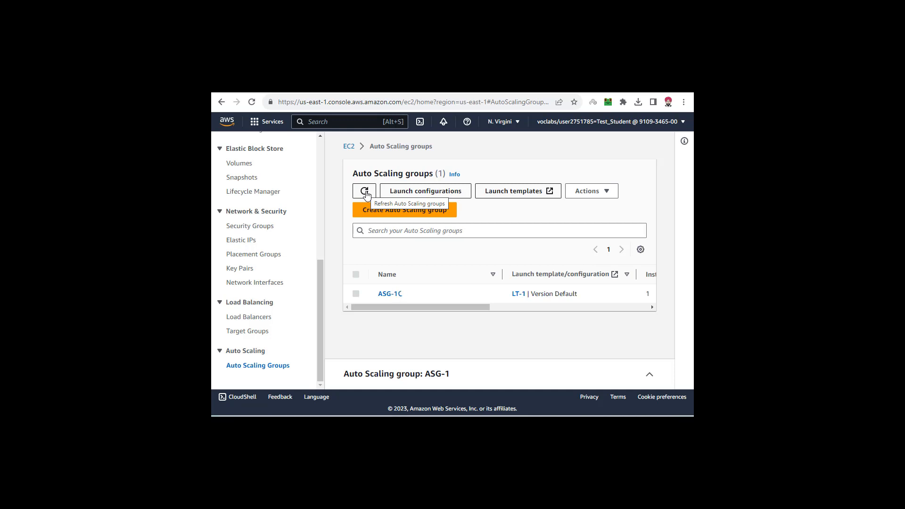
pyautogui.click(366, 191)
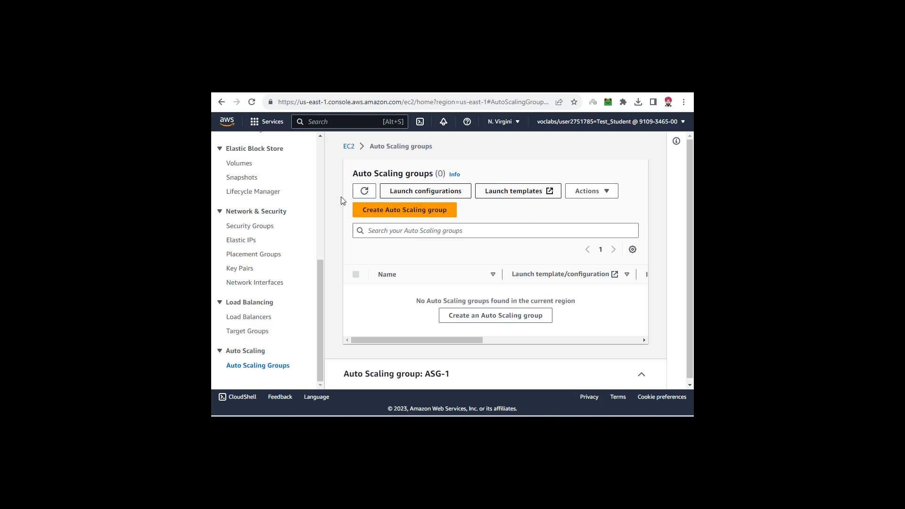
pyautogui.click(365, 191)
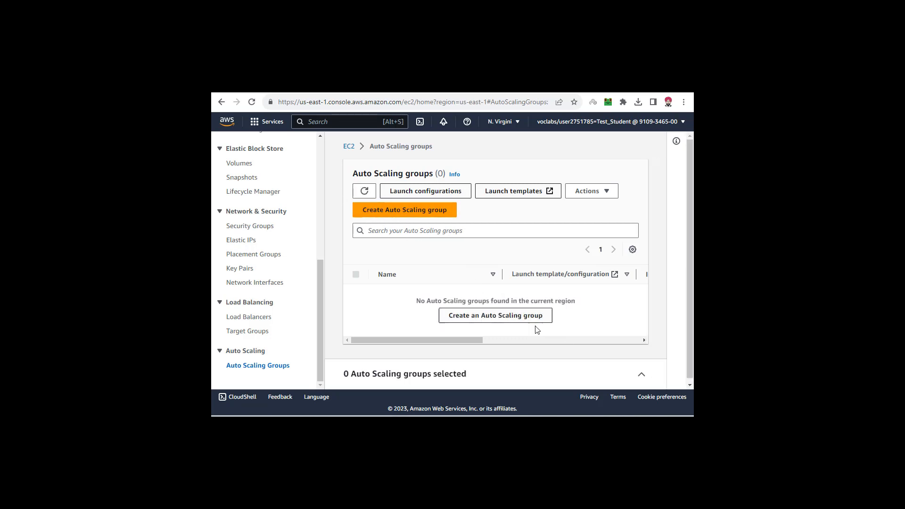
pyautogui.moveTo(415, 299); pyautogui.dragTo(587, 305)
pyautogui.click(587, 305)
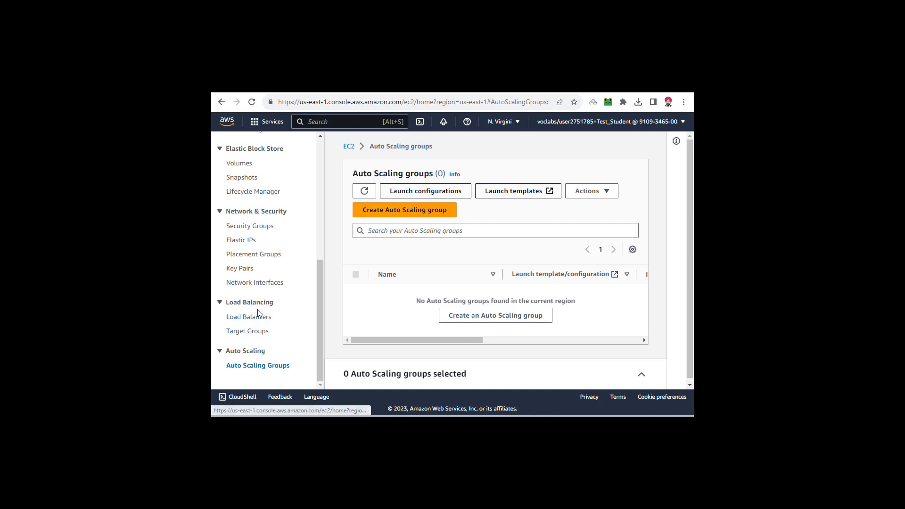
# - Delete launch template LT-1 from the list of launch templates, confirming with the text "Delete"
pyautogui.scroll(1, 259, 293)
pyautogui.scroll(5, 258, 294)
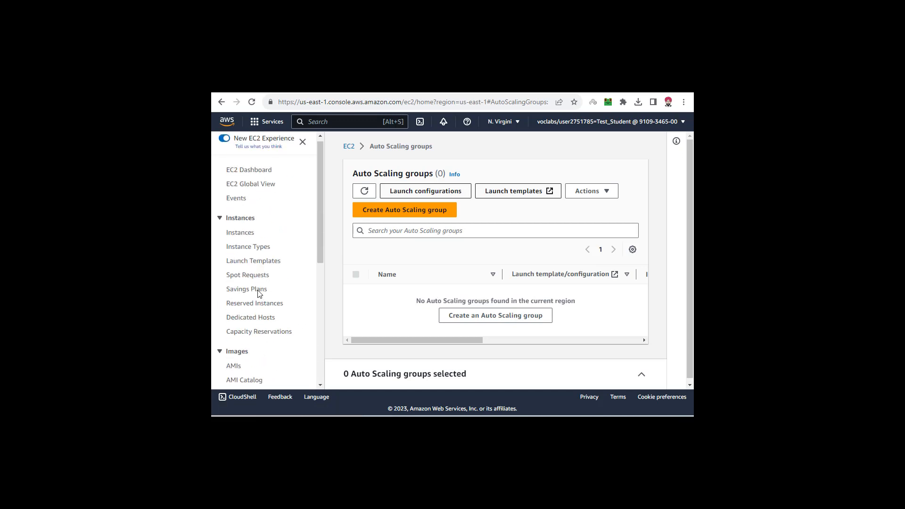
pyautogui.click(259, 262)
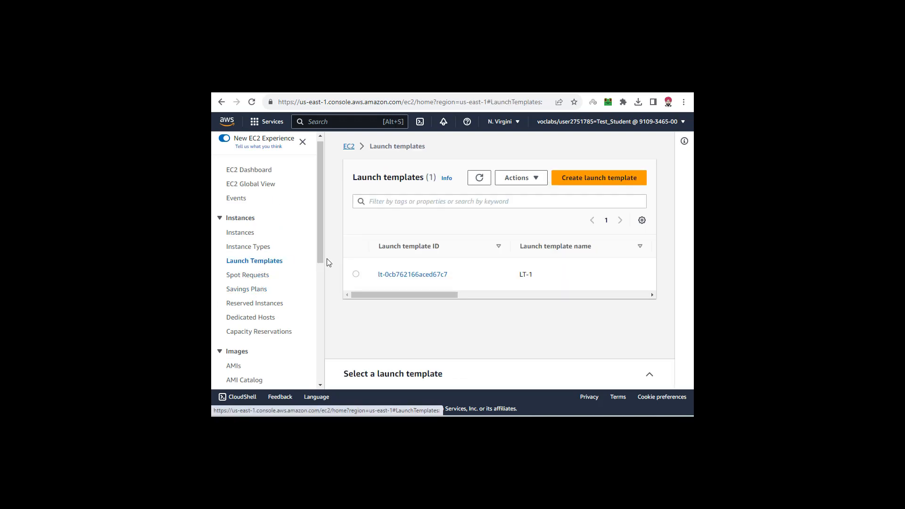
pyautogui.click(356, 275)
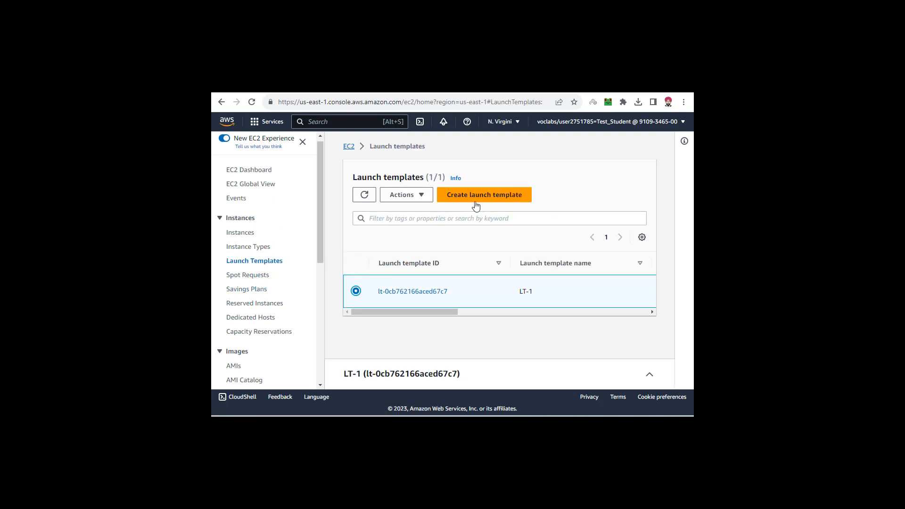
pyautogui.click(421, 195)
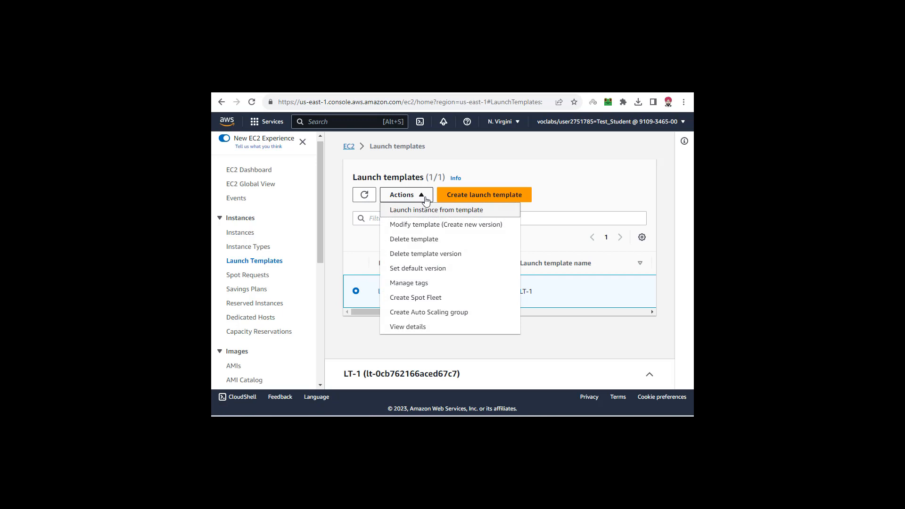
pyautogui.click(424, 241)
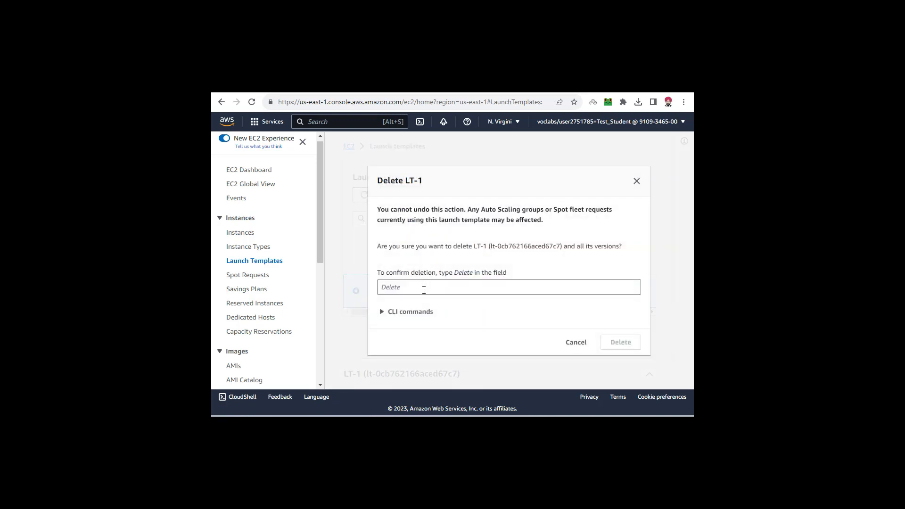
pyautogui.click(424, 289)
pyautogui.write('Delete')
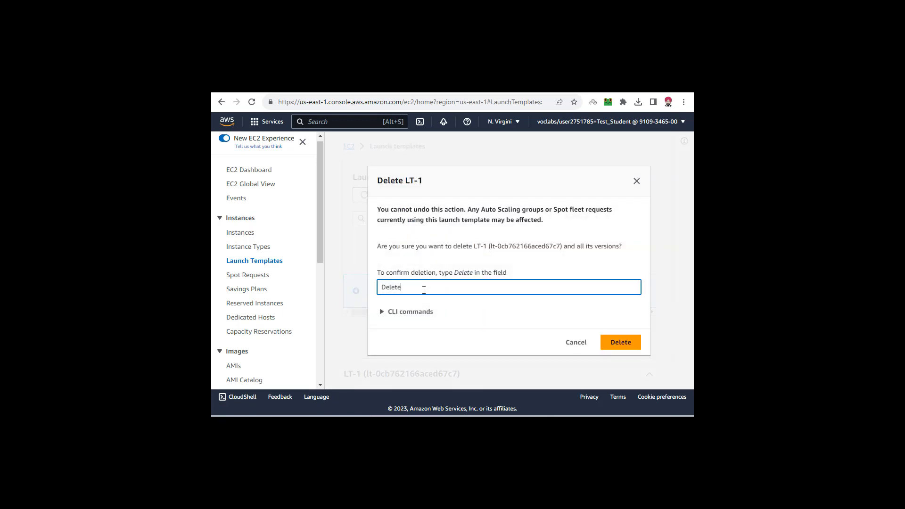
pyautogui.click(627, 341)
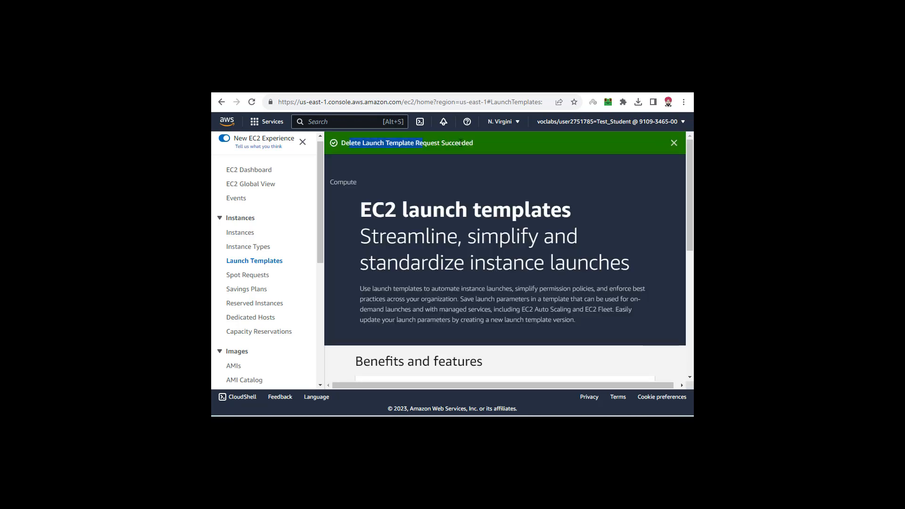
# - Open the instances list, select all the instances including Server1, and terminate them
pyautogui.click(238, 233)
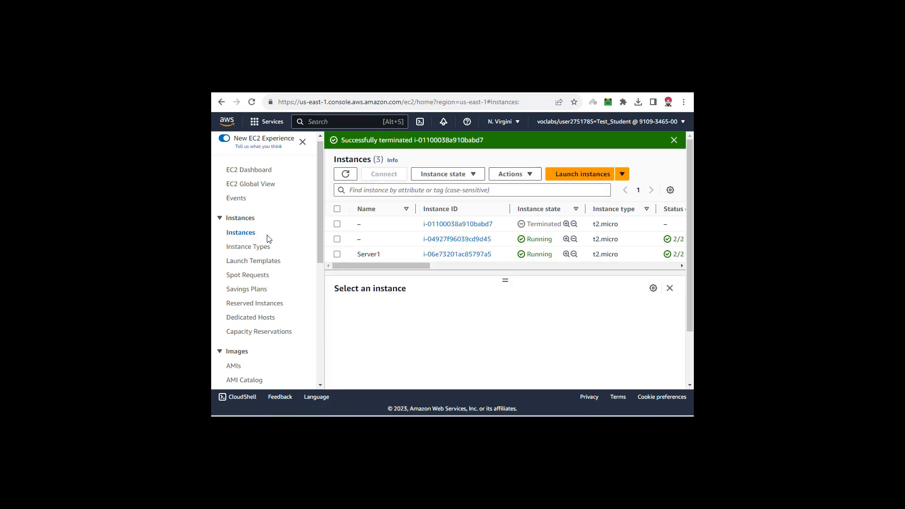
pyautogui.click(337, 209)
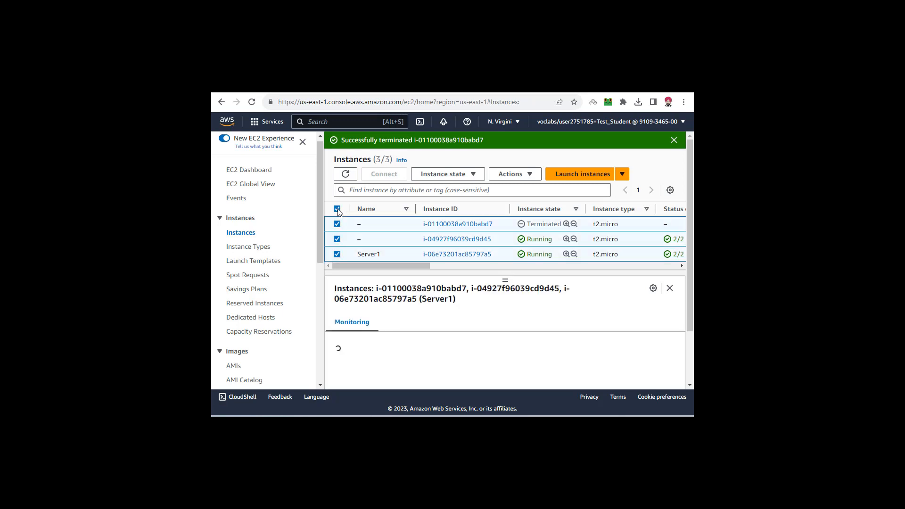
pyautogui.click(475, 174)
pyautogui.click(460, 247)
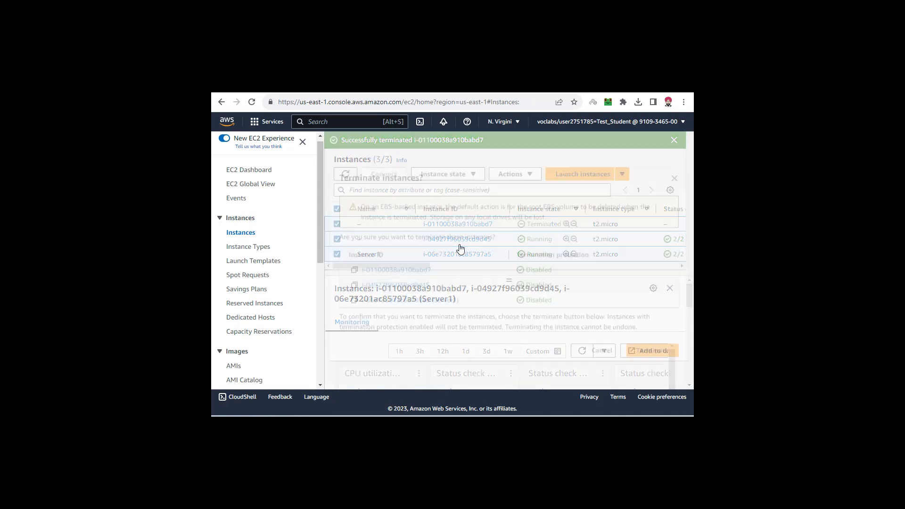
pyautogui.click(659, 348)
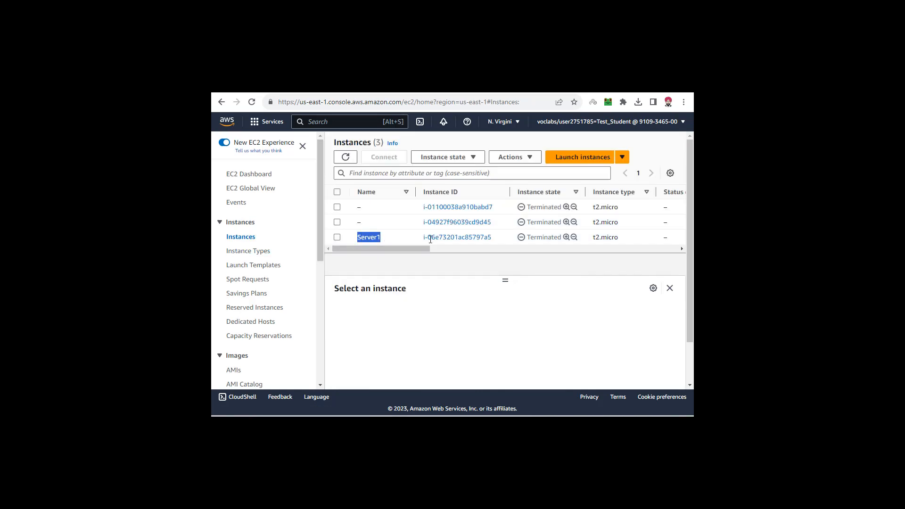
# - Review the state of Server1 and the two unnamed instances, clearing the selection when done
pyautogui.moveTo(430, 239); pyautogui.dragTo(554, 242)
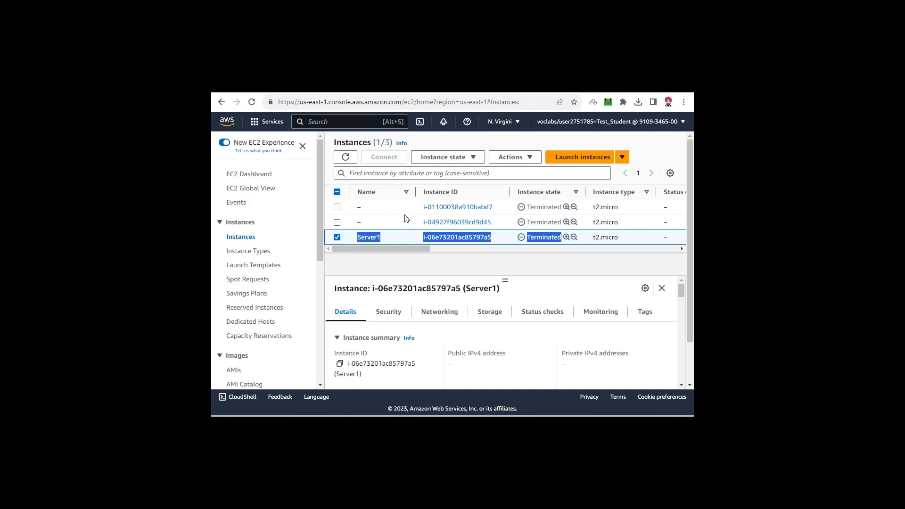
pyautogui.click(337, 207)
pyautogui.click(337, 222)
pyautogui.click(337, 236)
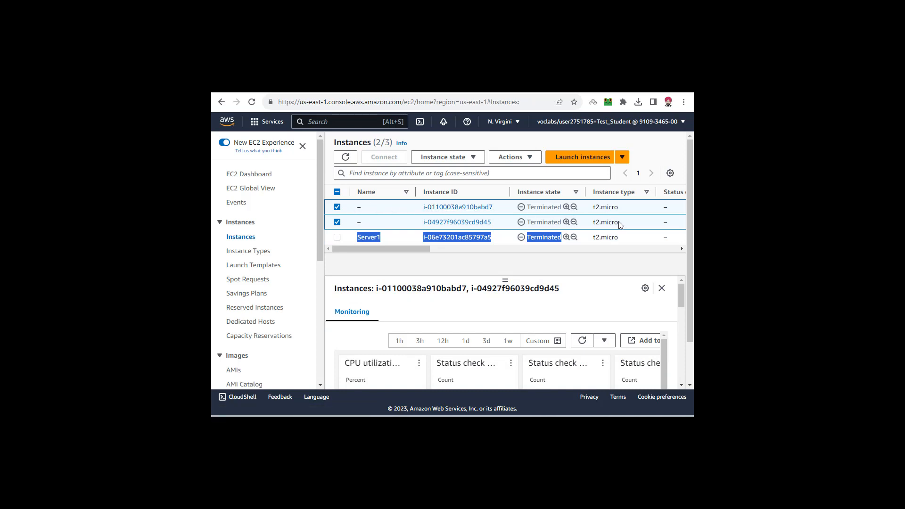
pyautogui.moveTo(619, 221); pyautogui.dragTo(330, 210)
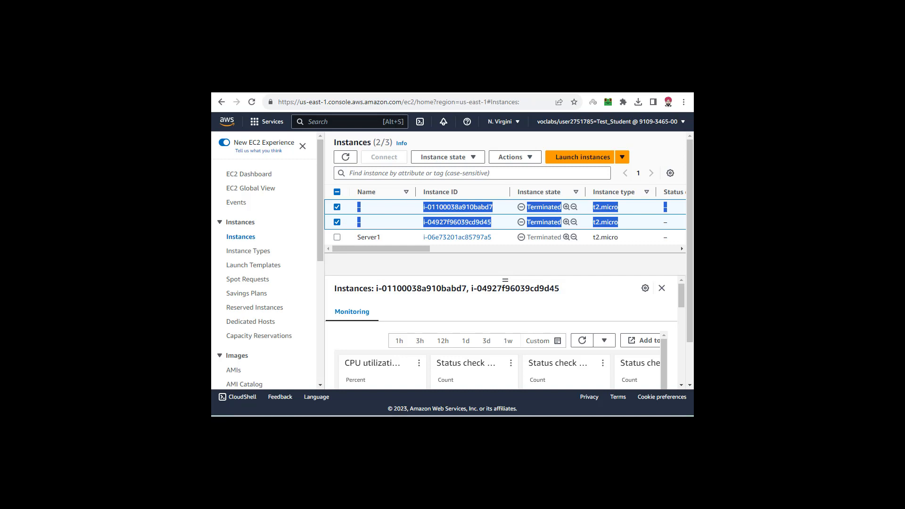
pyautogui.click(337, 222)
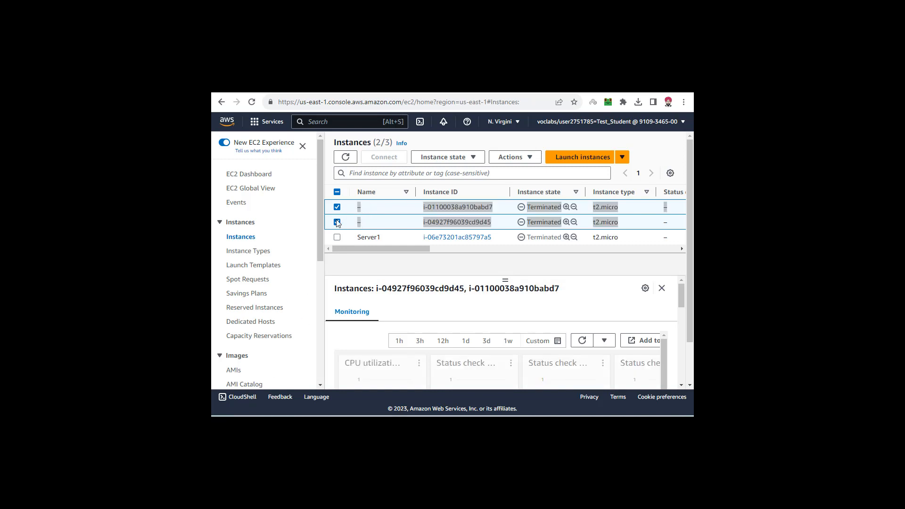
pyautogui.click(337, 207)
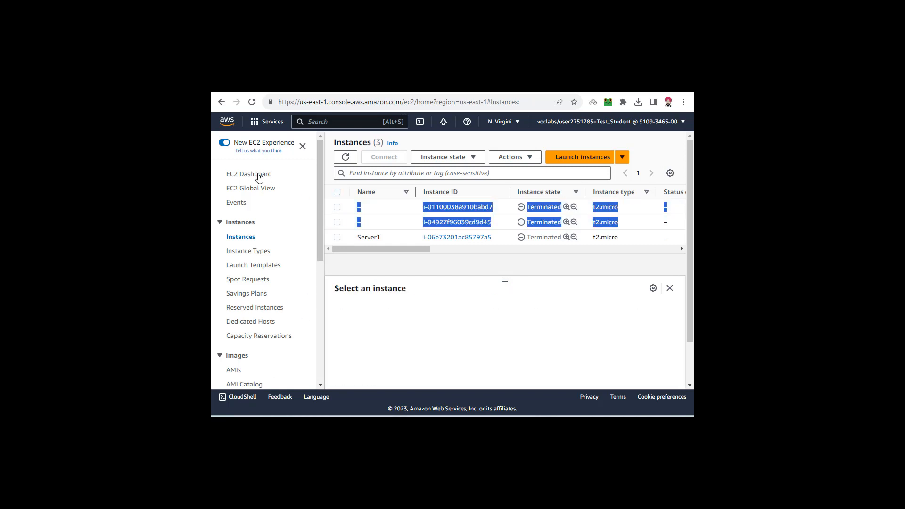
# - Open the list of AMIs and deregister AMI-Server1
pyautogui.click(233, 371)
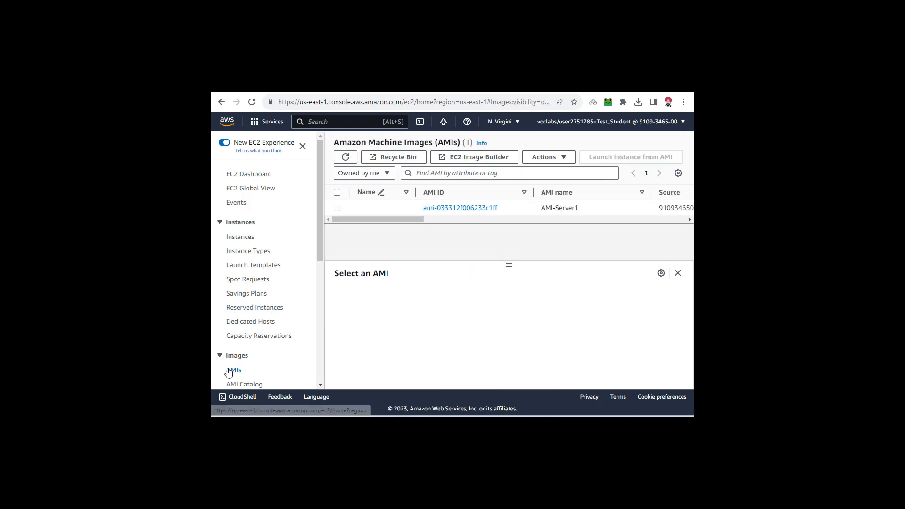
pyautogui.click(336, 209)
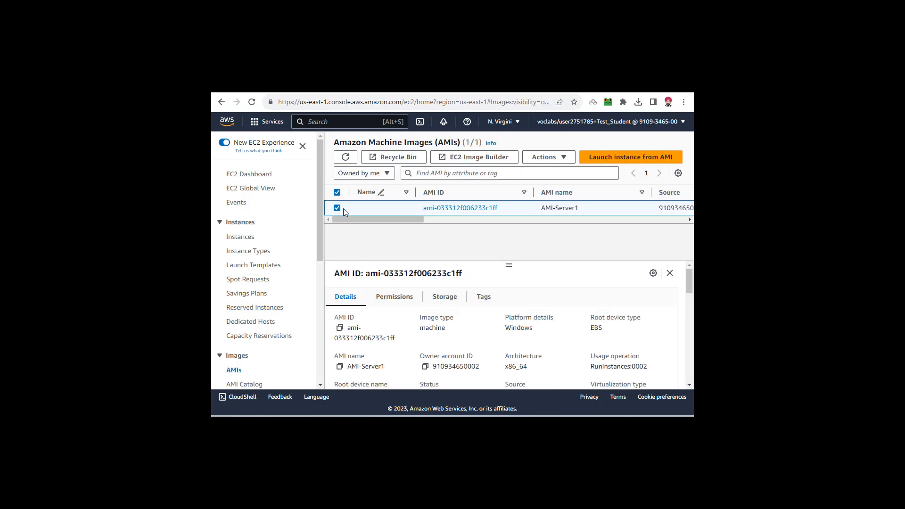
pyautogui.click(550, 158)
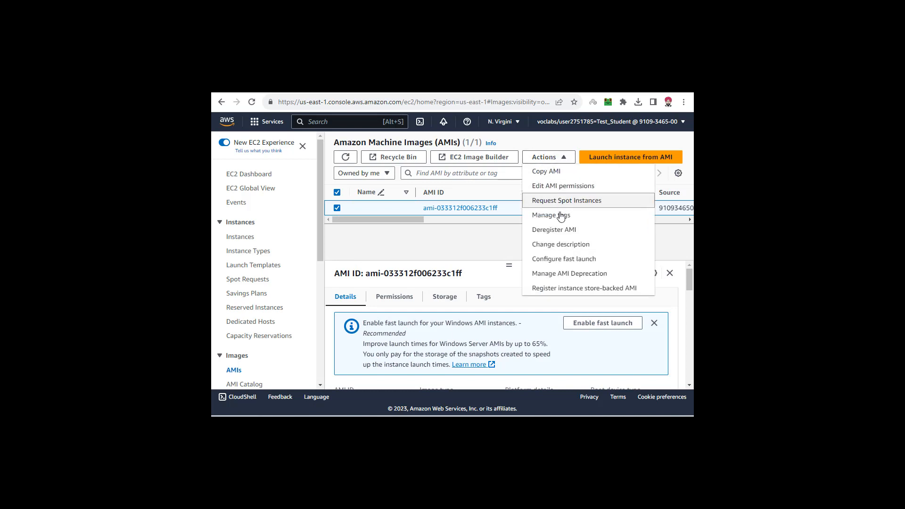
pyautogui.click(554, 231)
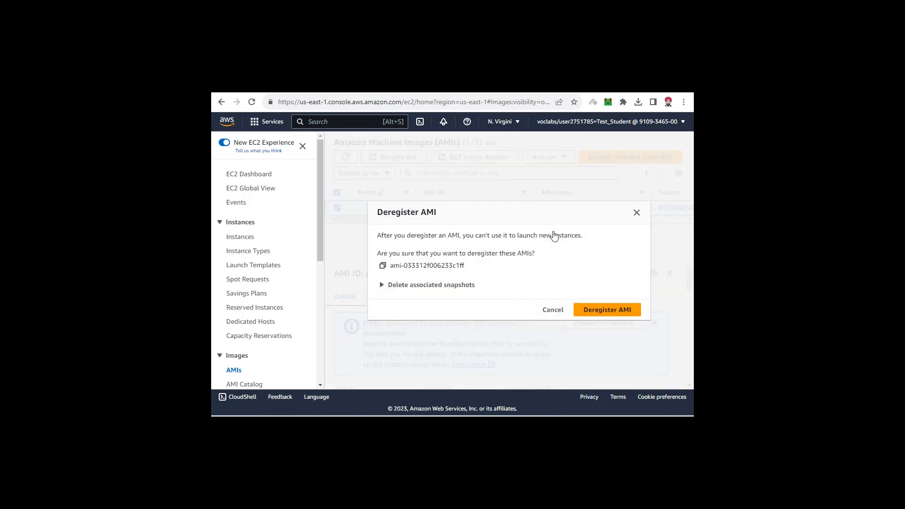
pyautogui.click(608, 309)
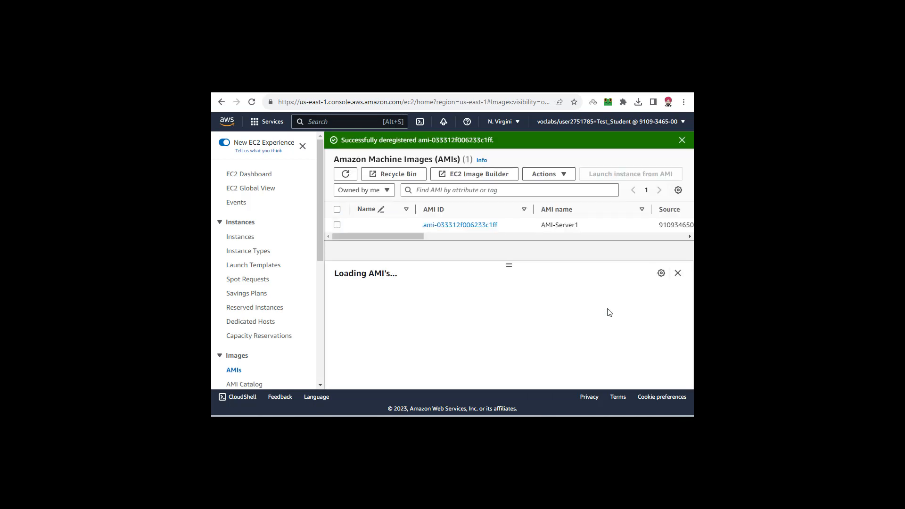
# - Open the list of EBS snapshots and delete the 30 GiB snapshot made for the image
pyautogui.scroll(-3, 282, 271)
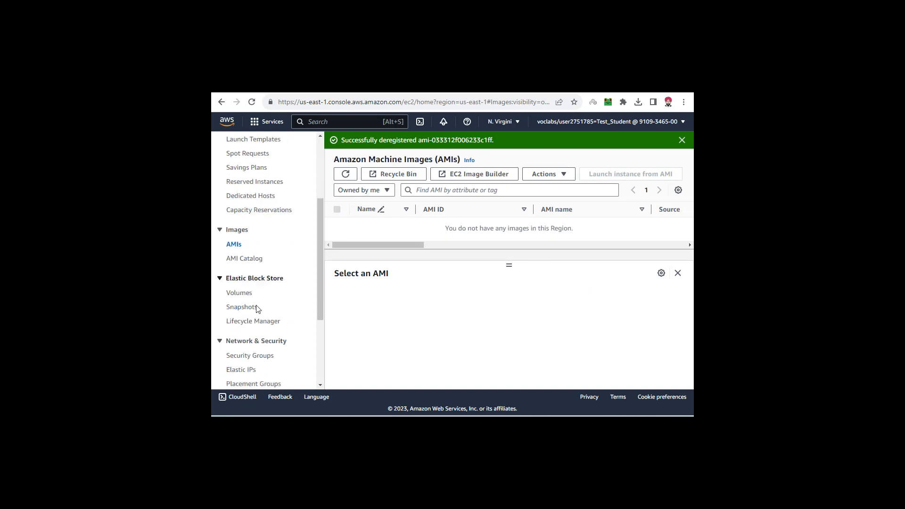
pyautogui.click(246, 312)
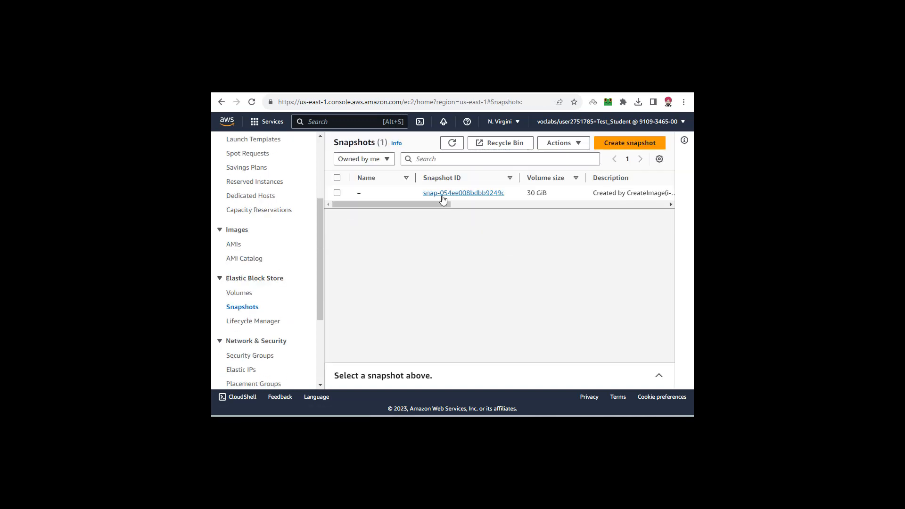
pyautogui.click(337, 193)
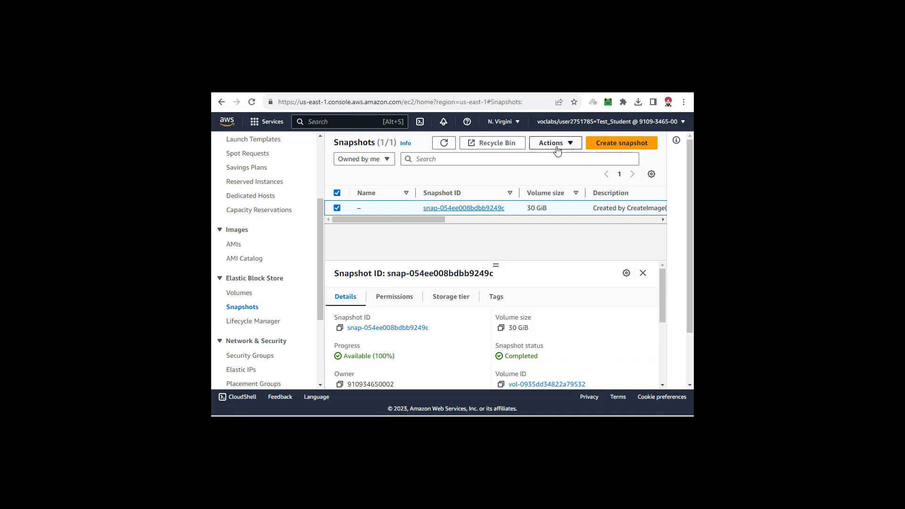
pyautogui.click(556, 143)
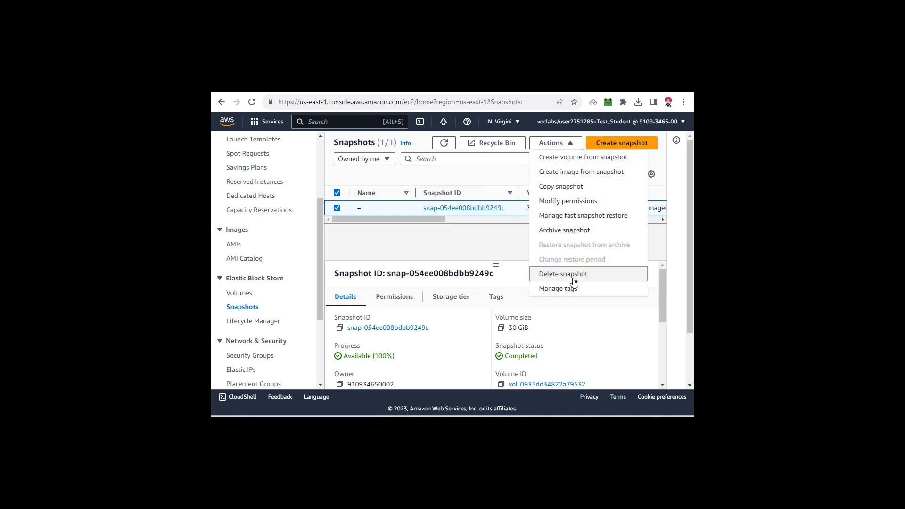
pyautogui.click(572, 277)
pyautogui.click(622, 286)
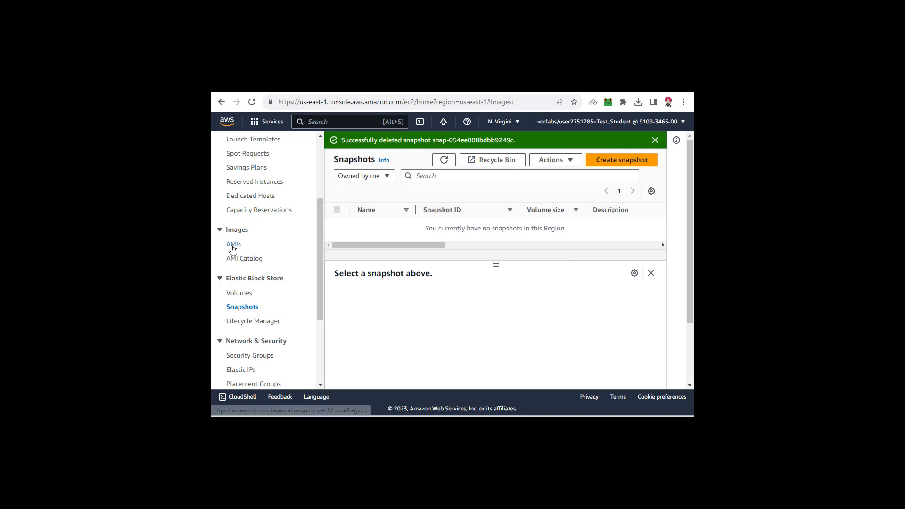
# - Check the AMI and instance lists and the resource overview on the EC2 dashboard, dismissing the Remote Desktop message
pyautogui.click(227, 247)
pyautogui.click(240, 237)
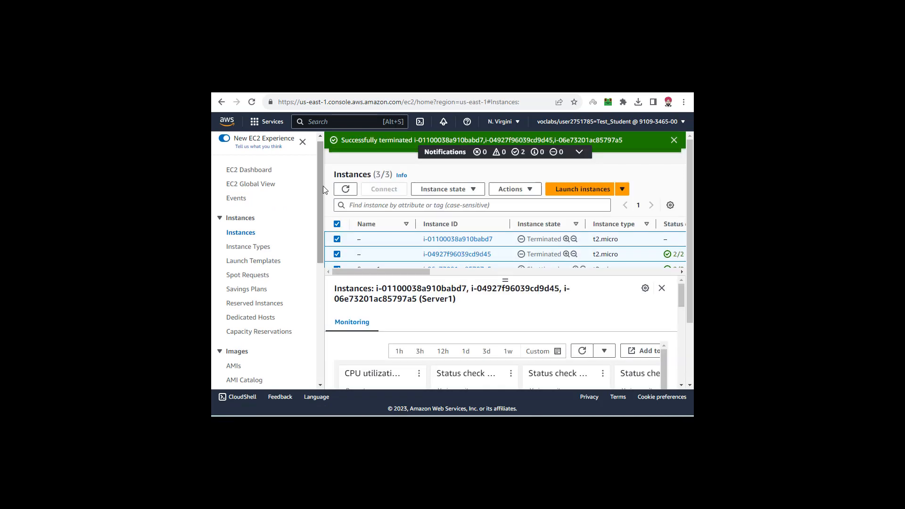
pyautogui.click(245, 171)
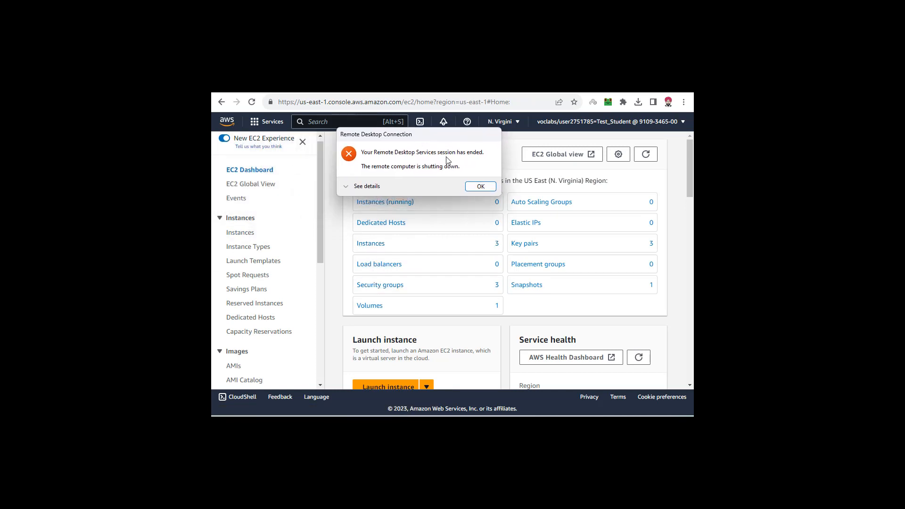
pyautogui.click(480, 187)
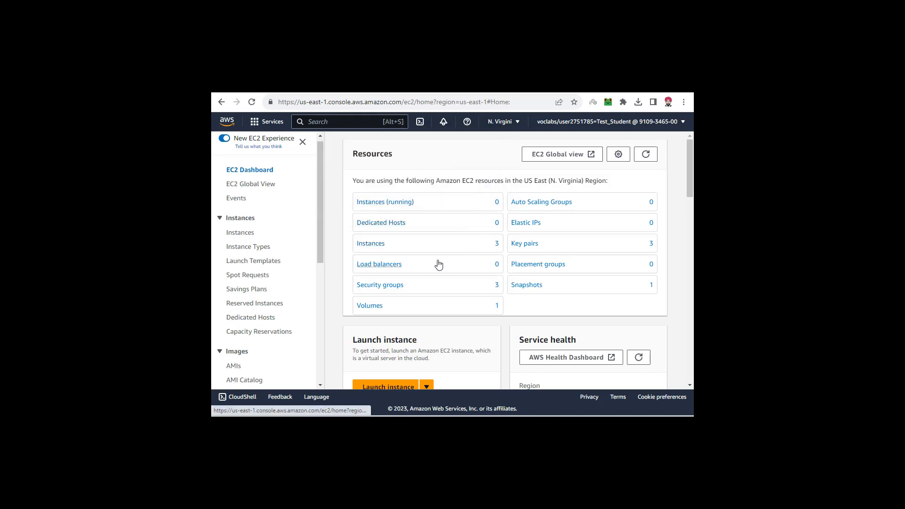
# - Open the list of security groups, select all of them and request their deletion, confirming with "delete" to remove launch-wizard-1
pyautogui.click(369, 288)
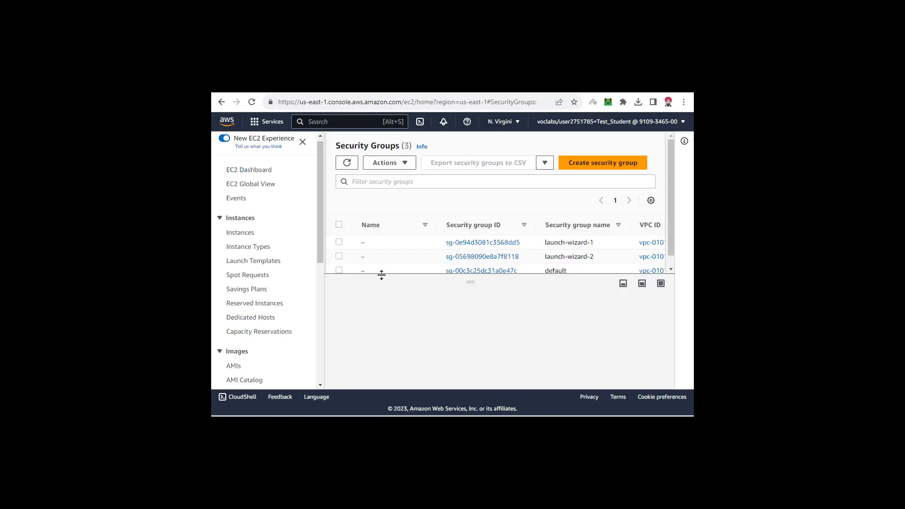
pyautogui.click(339, 225)
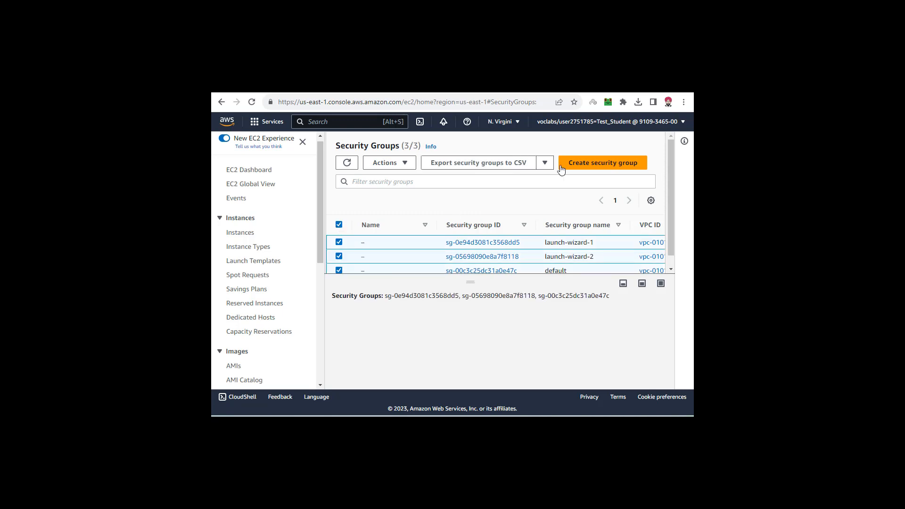
pyautogui.click(404, 163)
pyautogui.scroll(-1, 404, 232)
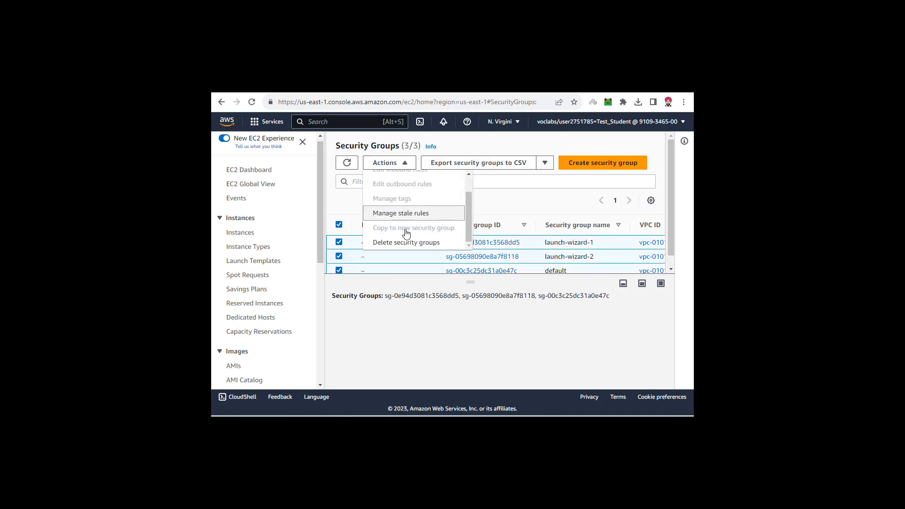
pyautogui.click(405, 240)
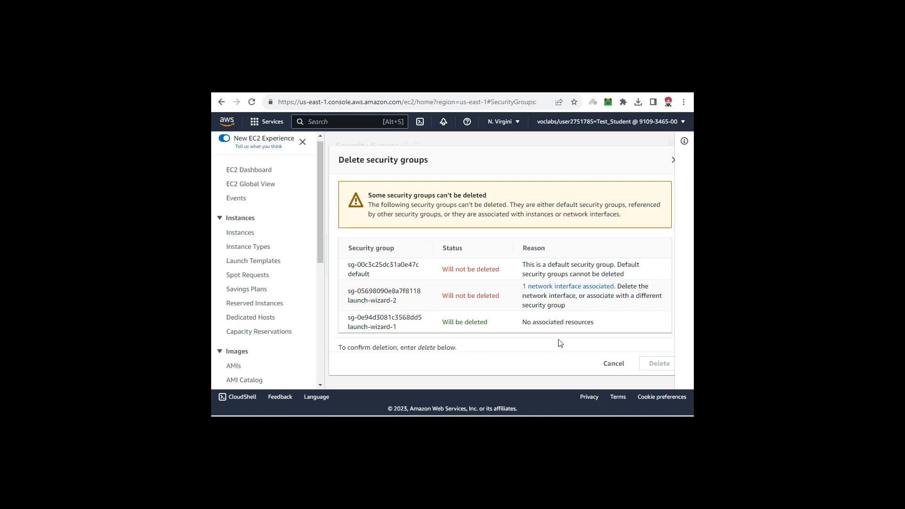
pyautogui.scroll(-1, 560, 342)
pyautogui.click(446, 342)
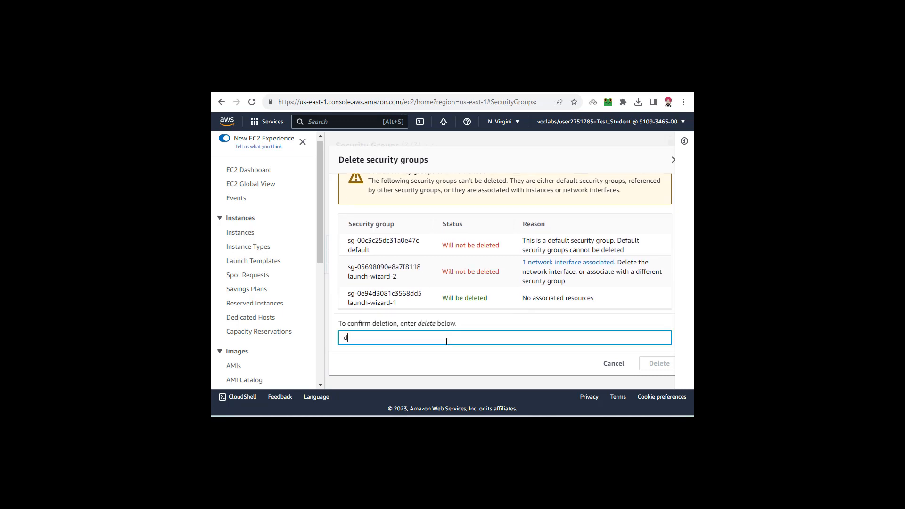
pyautogui.write('delete')
pyautogui.click(663, 364)
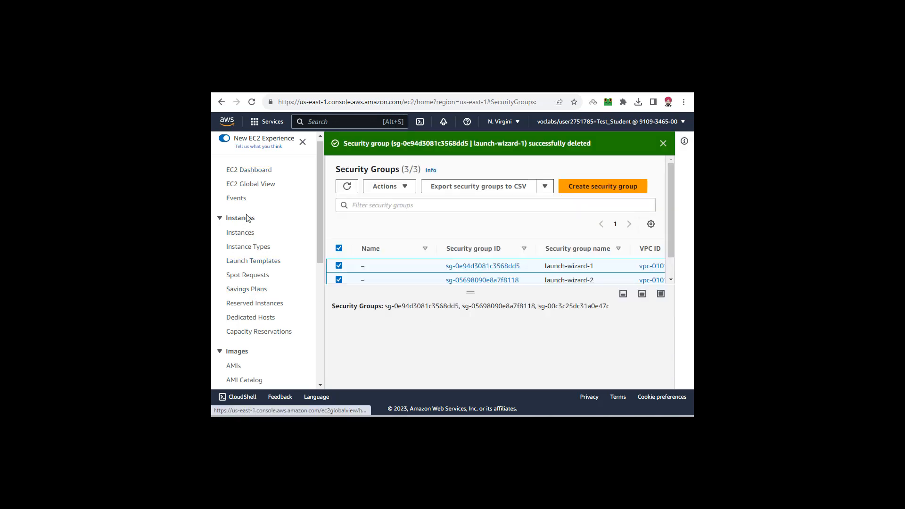
# - Open the list of key pairs and delete vockey, Server1 and Server-1, confirming with "Delete"
pyautogui.scroll(-3, 254, 280)
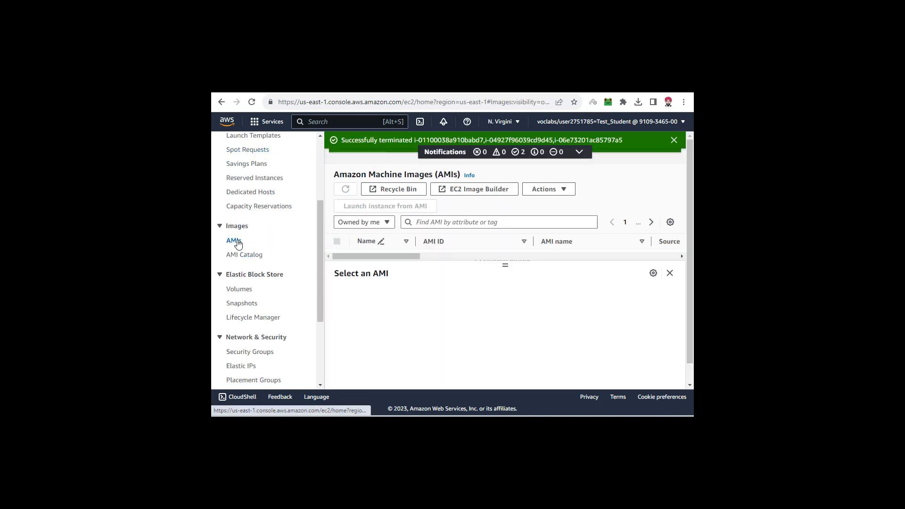
pyautogui.scroll(-3, 243, 250)
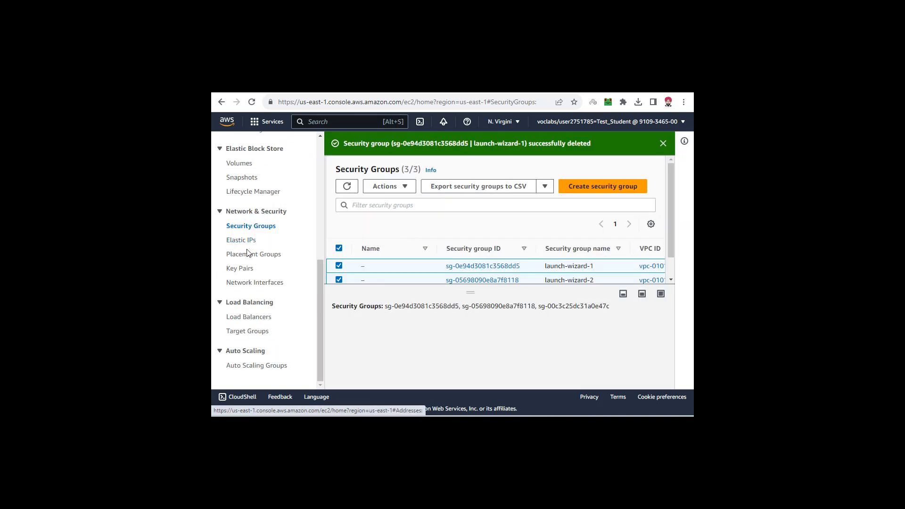
pyautogui.click(243, 268)
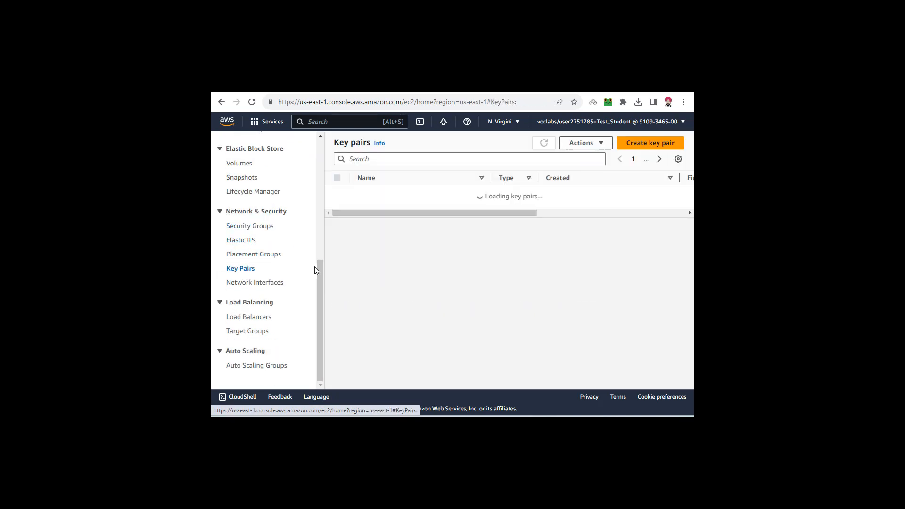
pyautogui.click(337, 178)
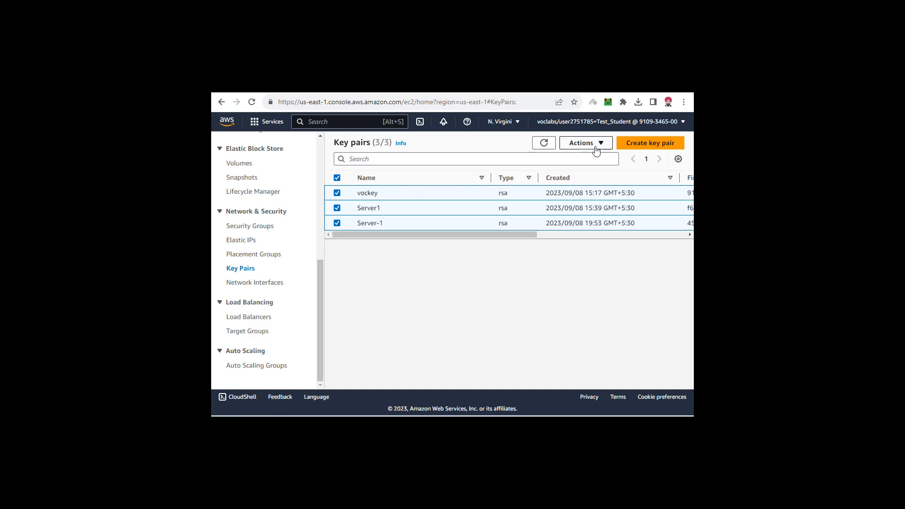
pyautogui.click(581, 143)
pyautogui.click(579, 172)
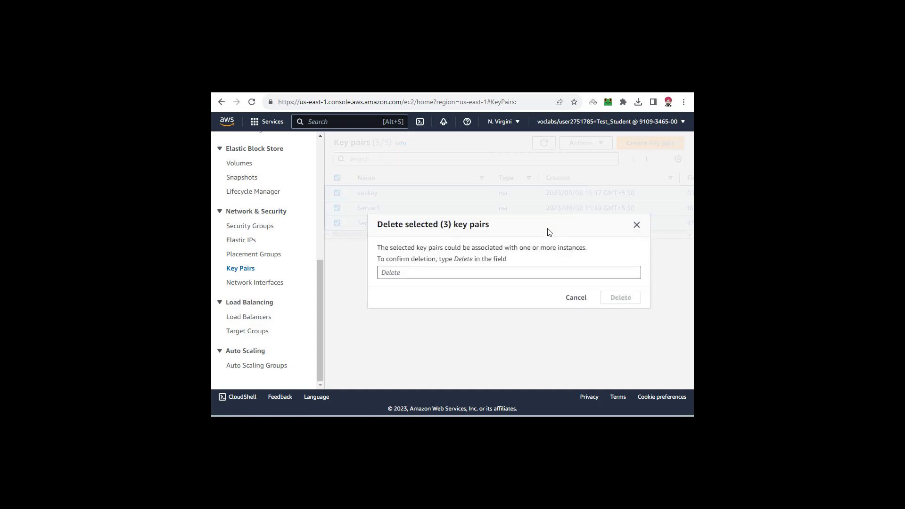
pyautogui.click(501, 273)
pyautogui.write('Delete')
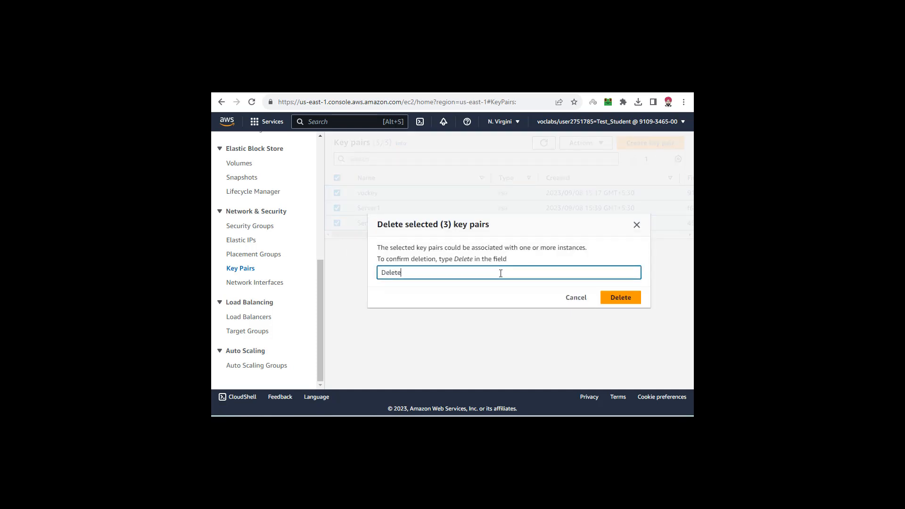
pyautogui.click(622, 297)
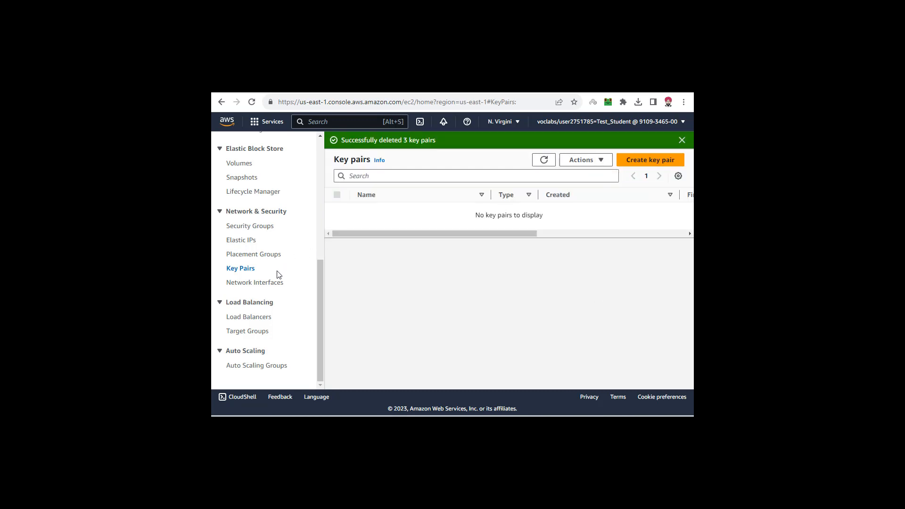
# - Check the load balancer, target group, instance and volume lists and the EC2 dashboard's resource overview for leftover resources
pyautogui.click(252, 318)
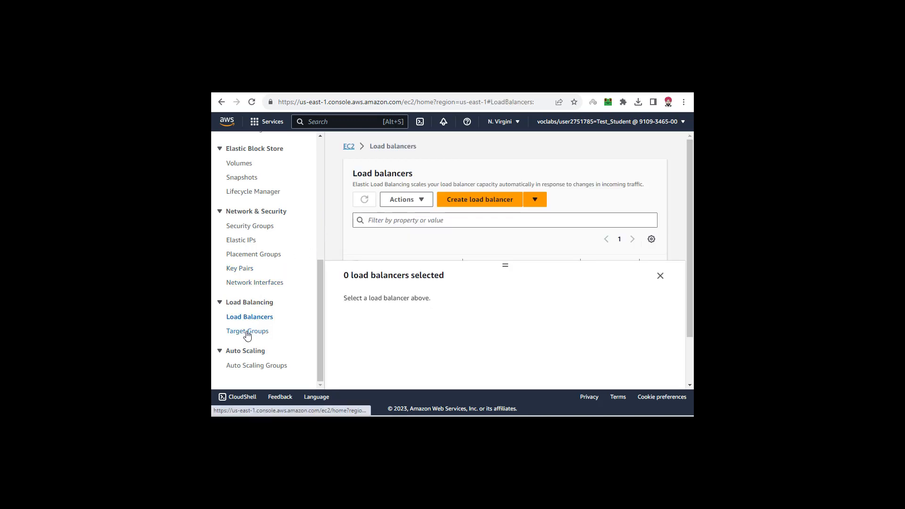
pyautogui.click(247, 334)
pyautogui.scroll(5, 253, 282)
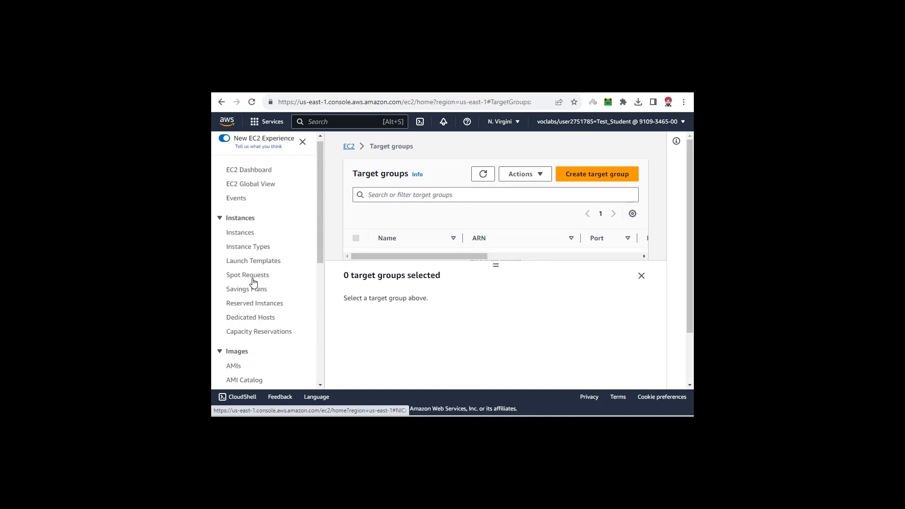
pyautogui.click(249, 236)
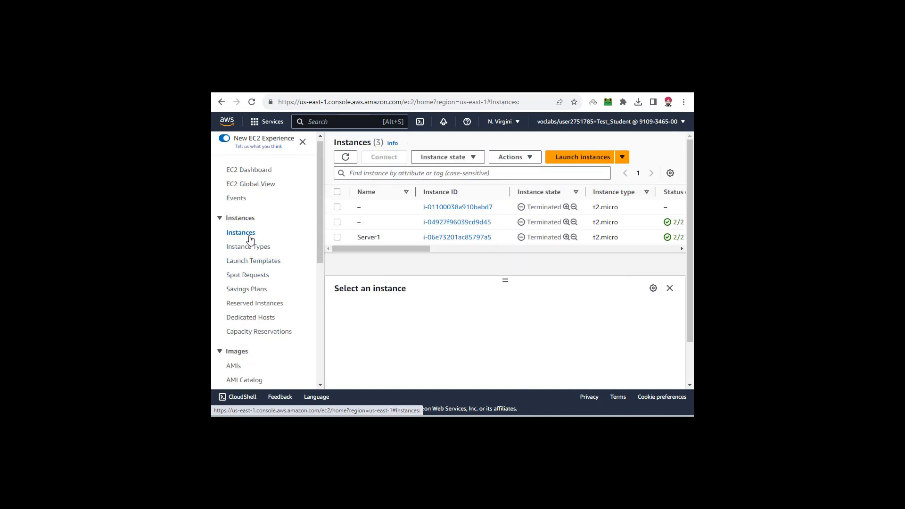
pyautogui.click(263, 171)
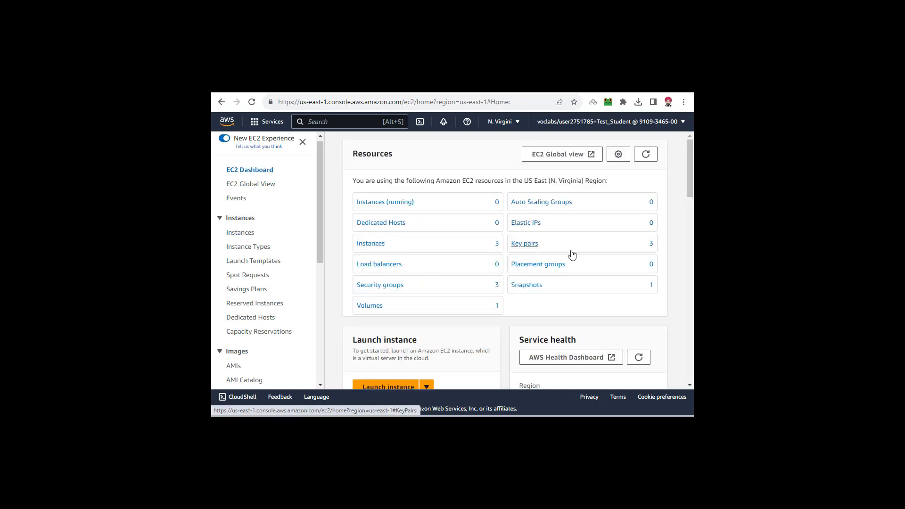
pyautogui.click(374, 307)
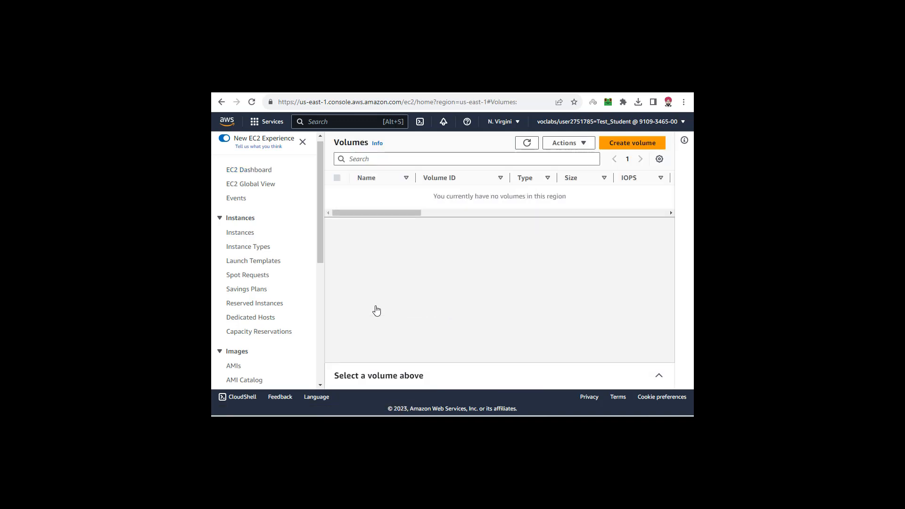
pyautogui.click(255, 171)
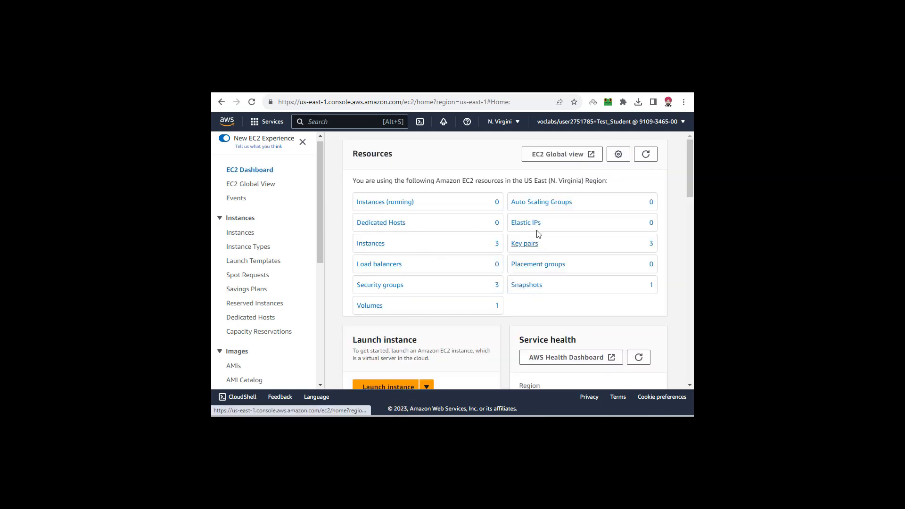
pyautogui.scroll(-15, 461, 299)
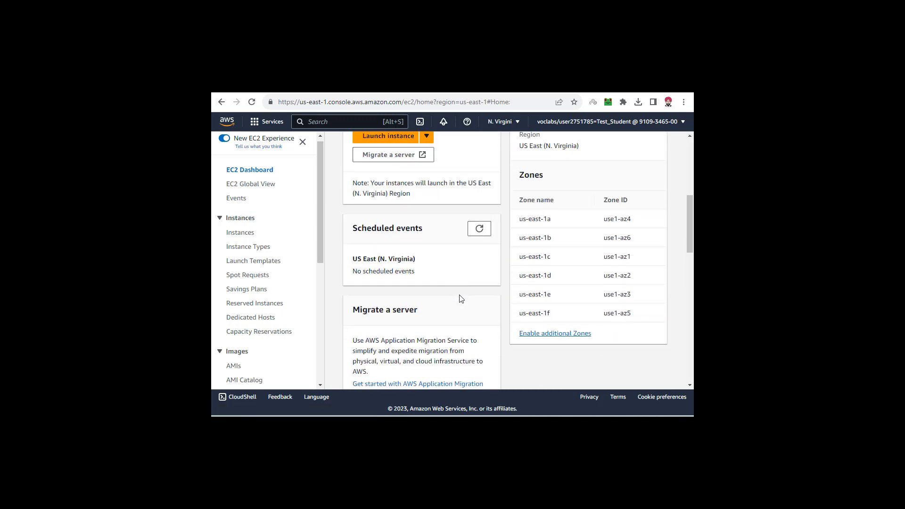
pyautogui.scroll(15, 461, 299)
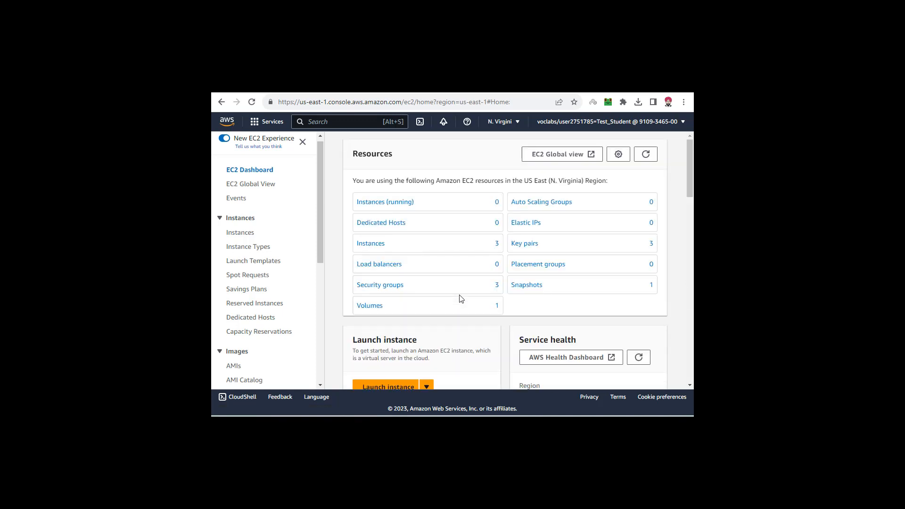